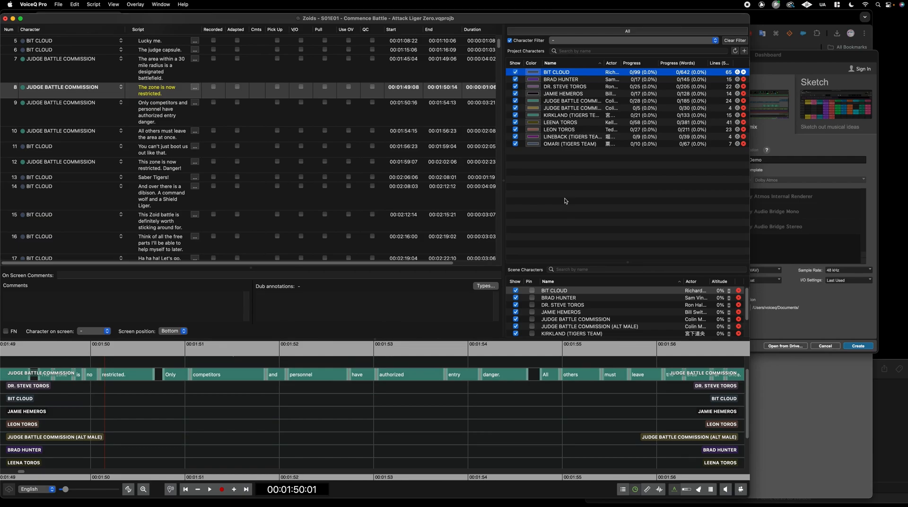
Widen the Script column so each script line fits on one row
left_click_drag(202, 29, 251, 30)
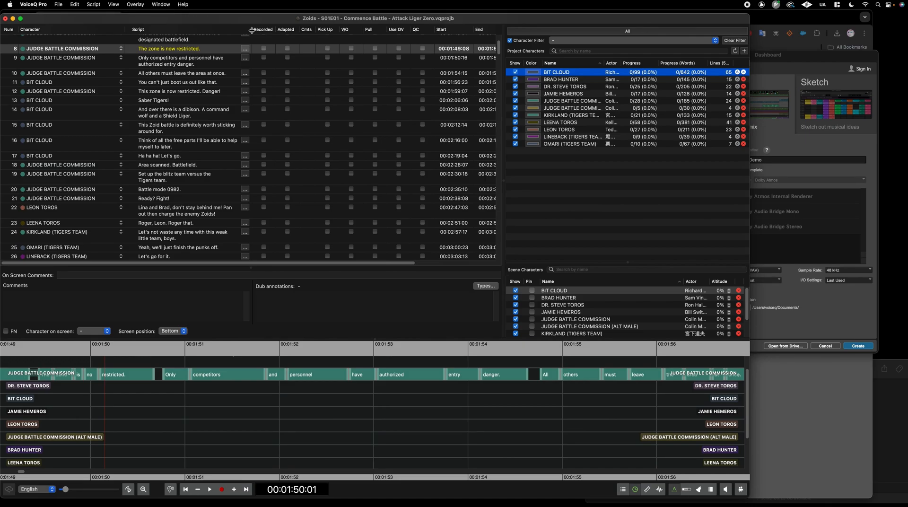
scroll(154, 183, "up", 5)
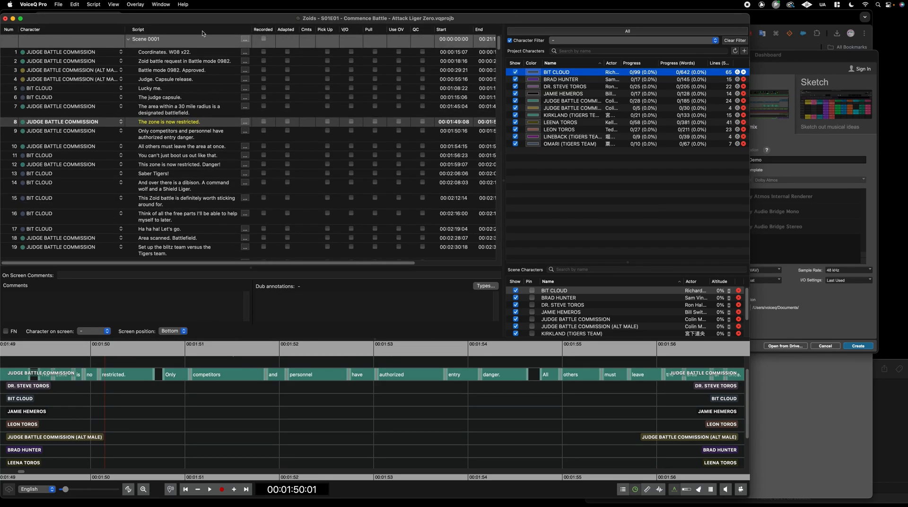
right_click(199, 32)
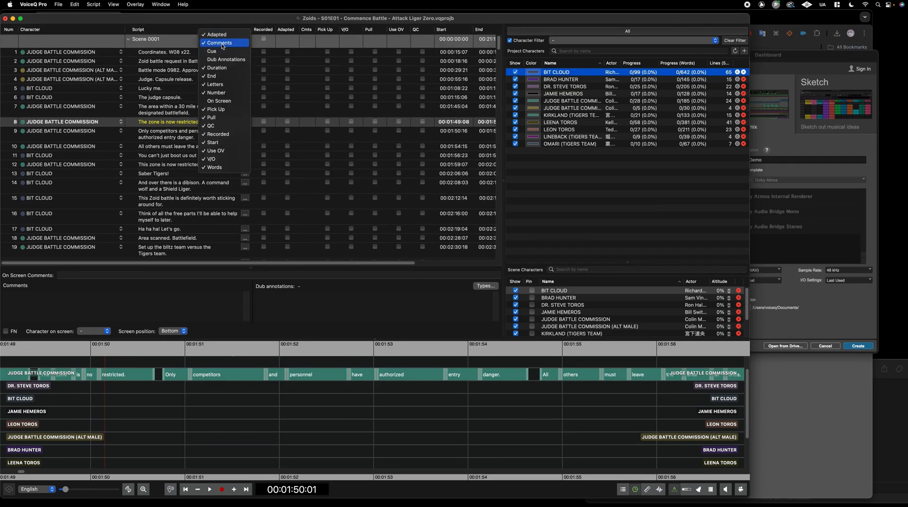
left_click(201, 263)
Move the Comments column so it sits ahead of Recorded
scroll(200, 263, "right", 5)
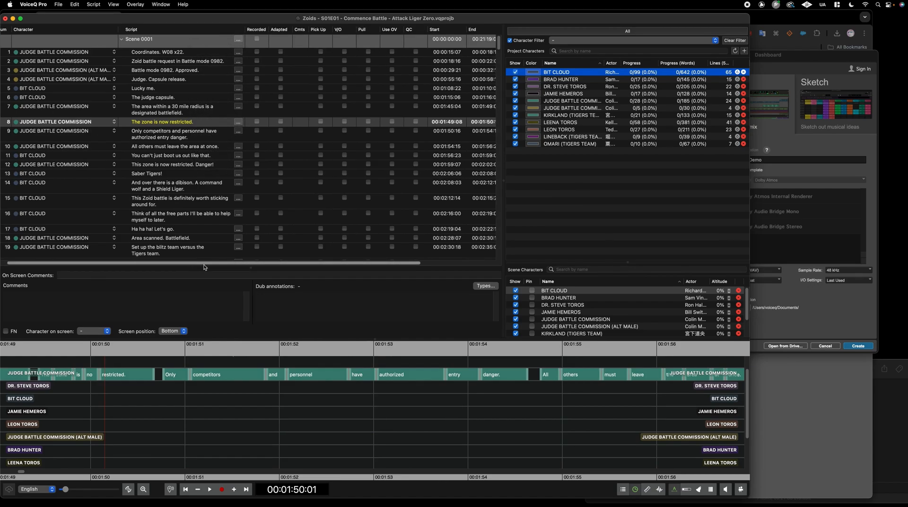
left_click_drag(211, 29, 175, 30)
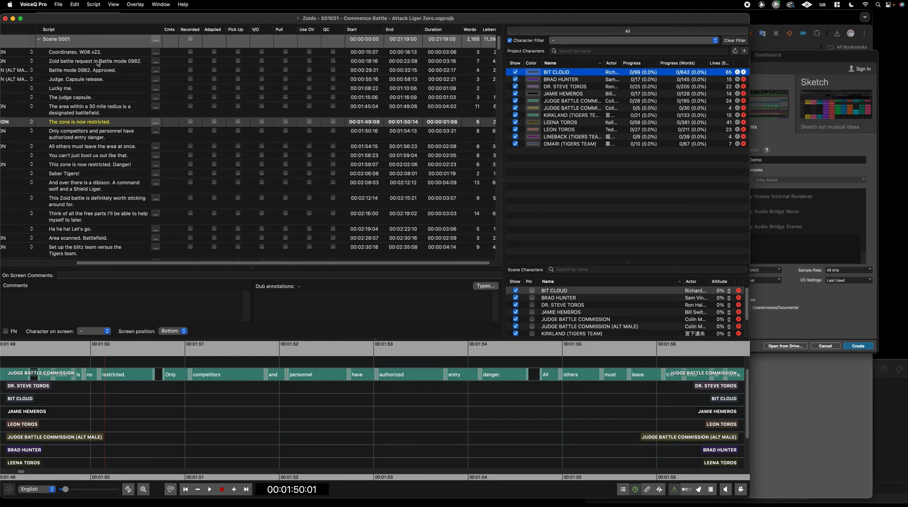
left_click(91, 54)
left_click_drag(240, 262, 142, 263)
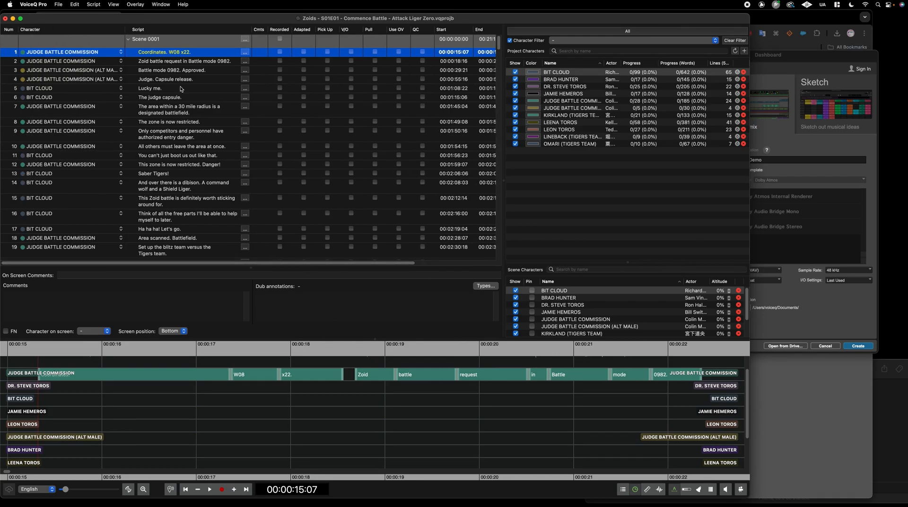
Give lines 1–10 the comment 'Example text' and paste it as their dub annotation
left_click(155, 148, "shift")
left_click(119, 302)
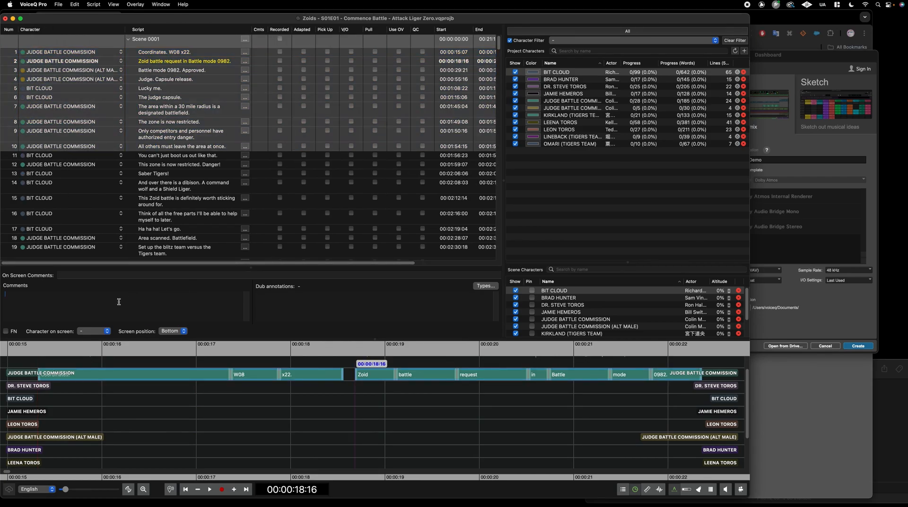
type("Example text")
left_click_drag(169, 303, 1, 289)
key("super+c")
left_click(362, 315)
key("super+v")
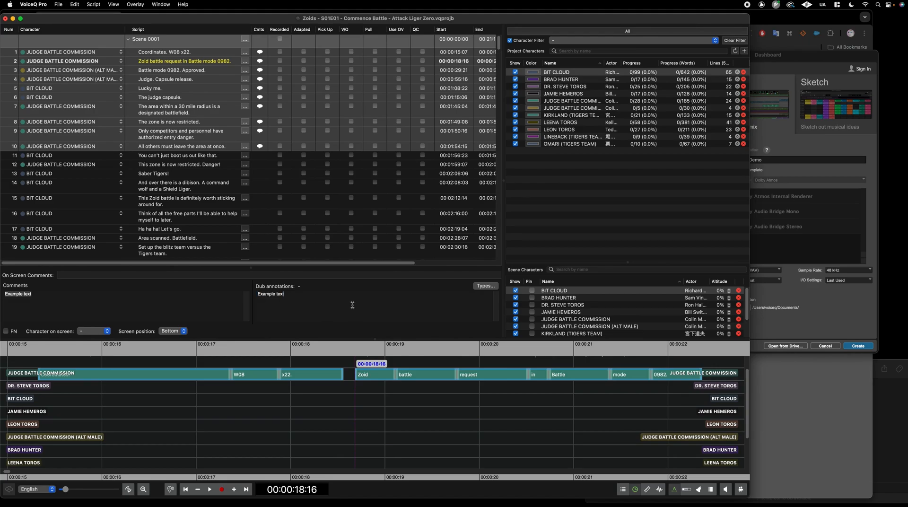
Clear the dub annotation from lines 8–10, keeping it on lines 1–7
left_click(164, 157)
left_click(202, 146)
key("Up")
key("Up")
key("Up")
key("Up")
key("Up")
key("Up")
key("Up")
key("Up")
key("Up")
key("Down")
key("Down")
key("Down")
key("Down")
key("Down")
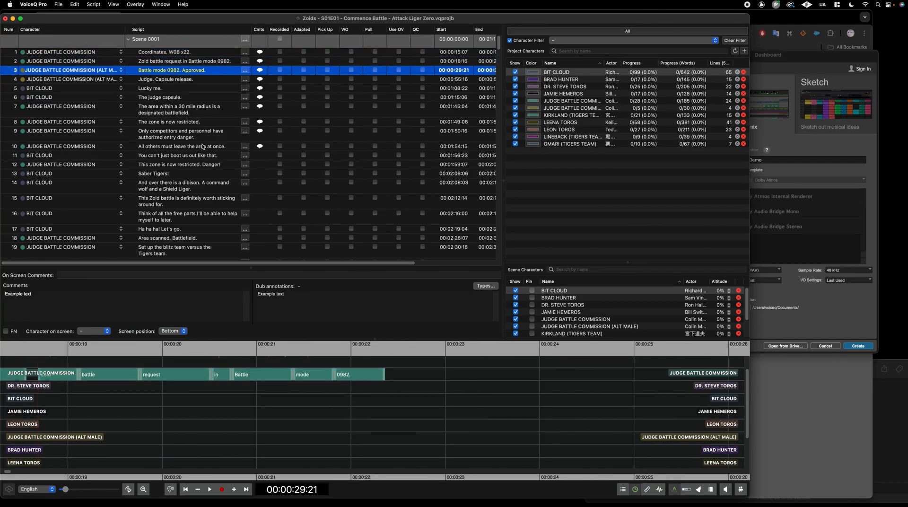
key("Down")
key("Down")
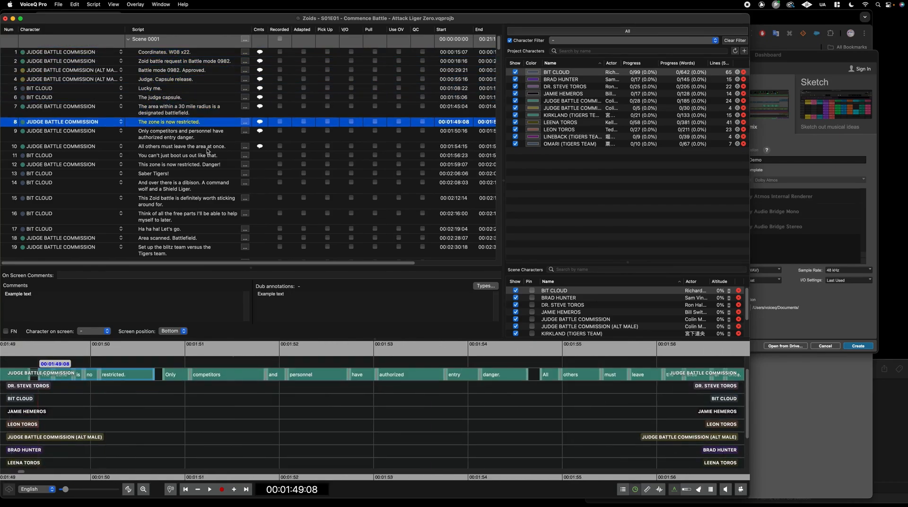
left_click(203, 147, "shift")
left_click_drag(304, 293, 249, 284)
key("BackSpace")
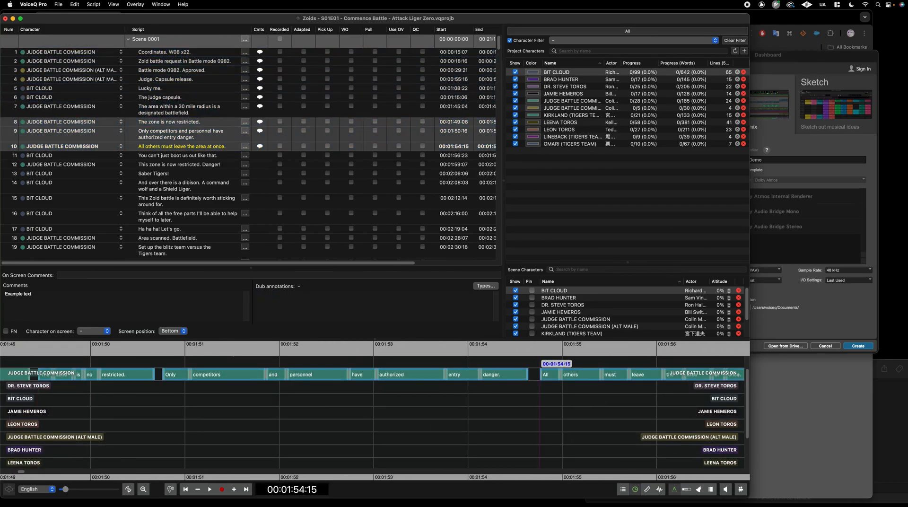
left_click(213, 146)
key("Up")
key("Up")
key("Up")
key("Up")
key("Up")
key("Up")
key("Up")
key("Up")
key("Up")
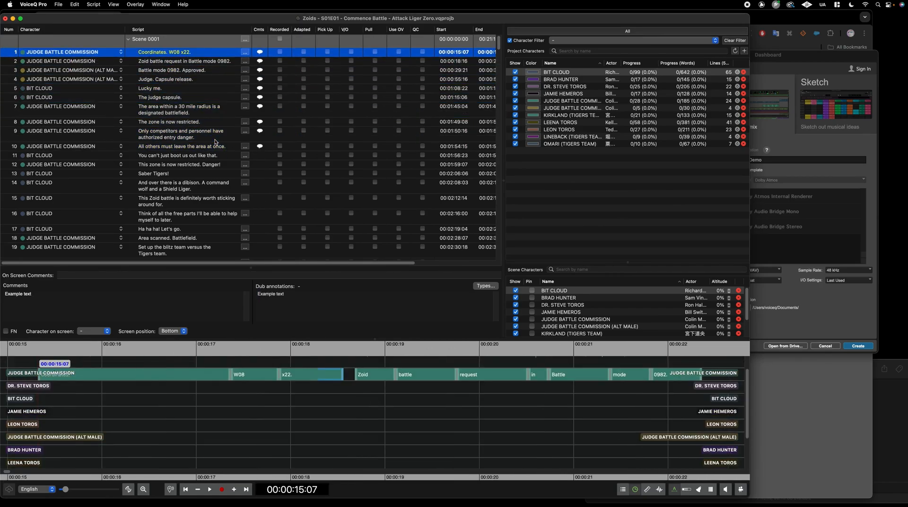
Show the Dub Annotations column and place it right after Comments
right_click(213, 30)
left_click(237, 61)
left_click(239, 37)
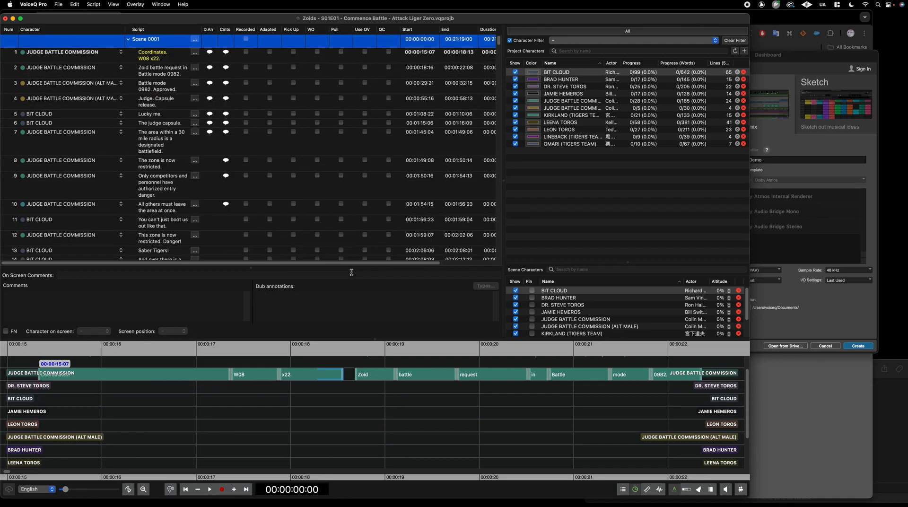
left_click_drag(208, 30, 232, 37)
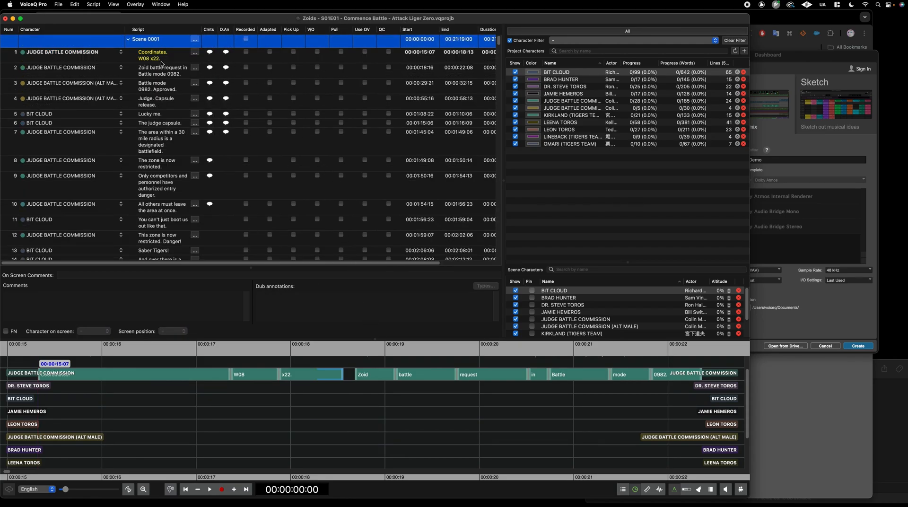
Flag line 1 FN with Character on screen set to On, then list its annotation types
key("Down")
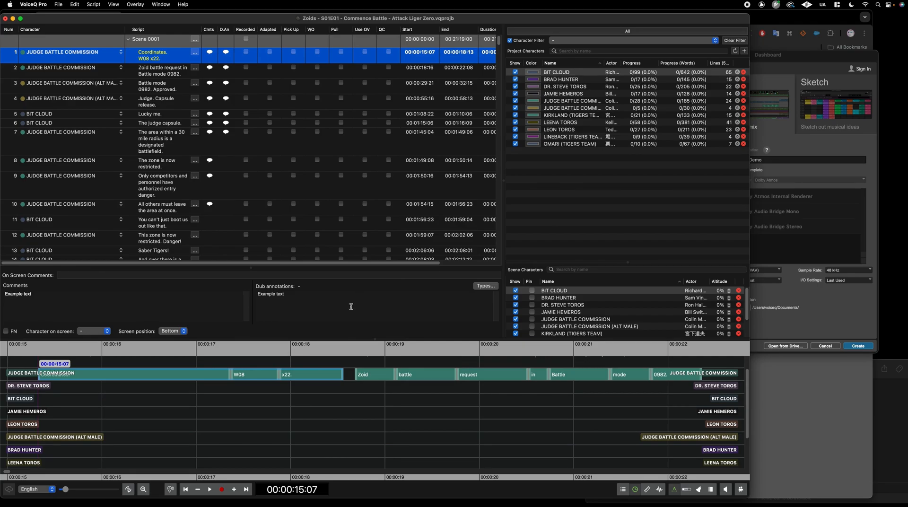
left_click(299, 298)
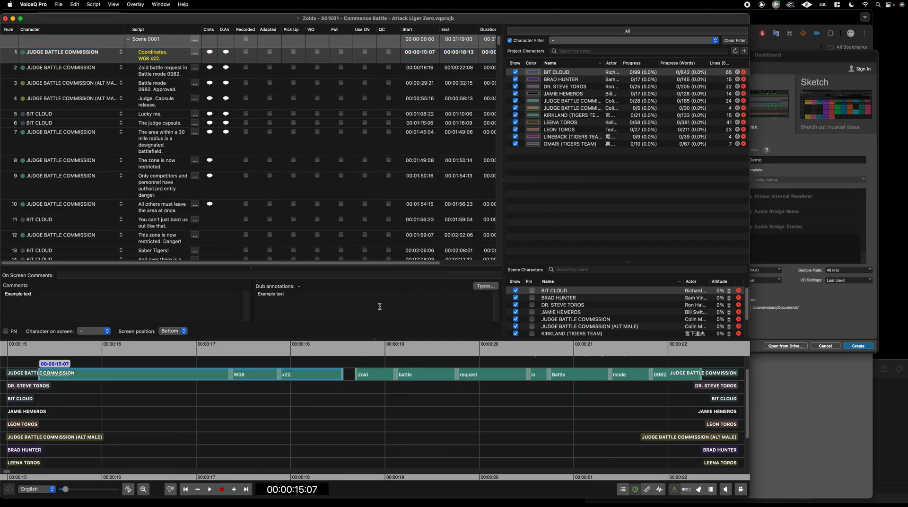
left_click(150, 72)
left_click(152, 58)
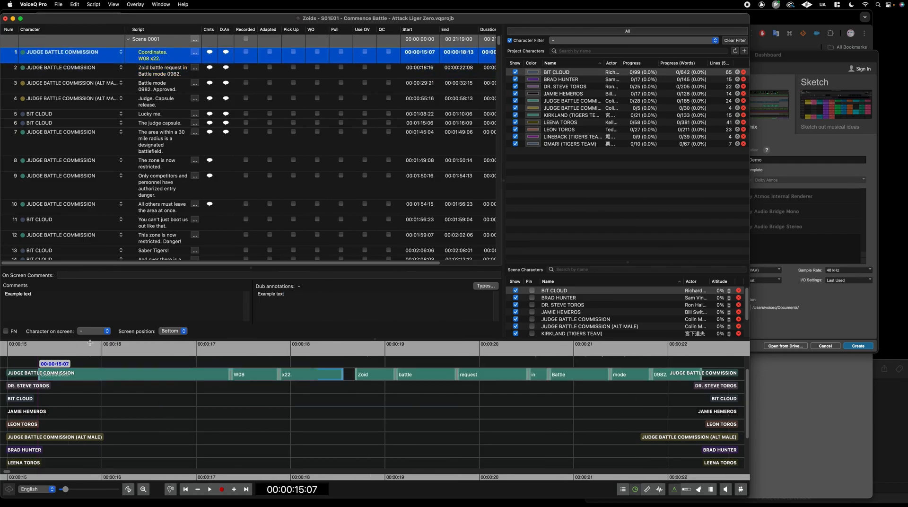
left_click(7, 331)
left_click(105, 331)
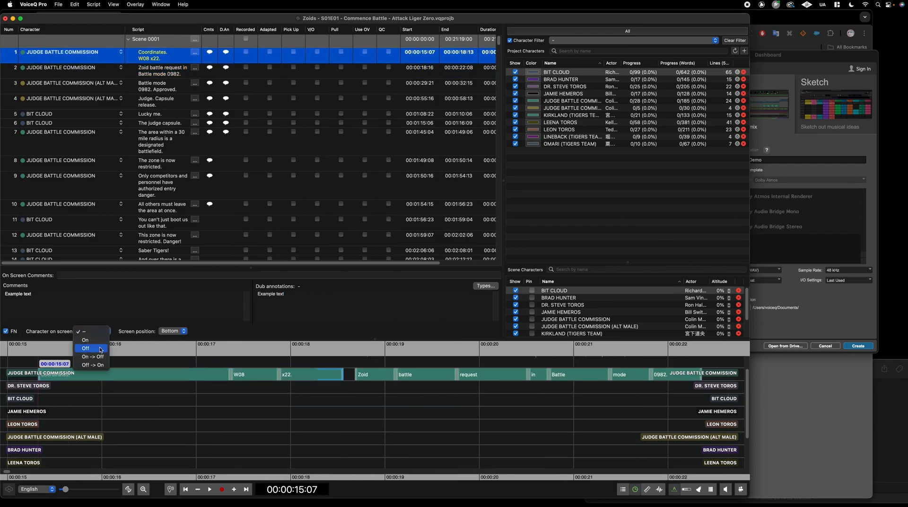
left_click(92, 341)
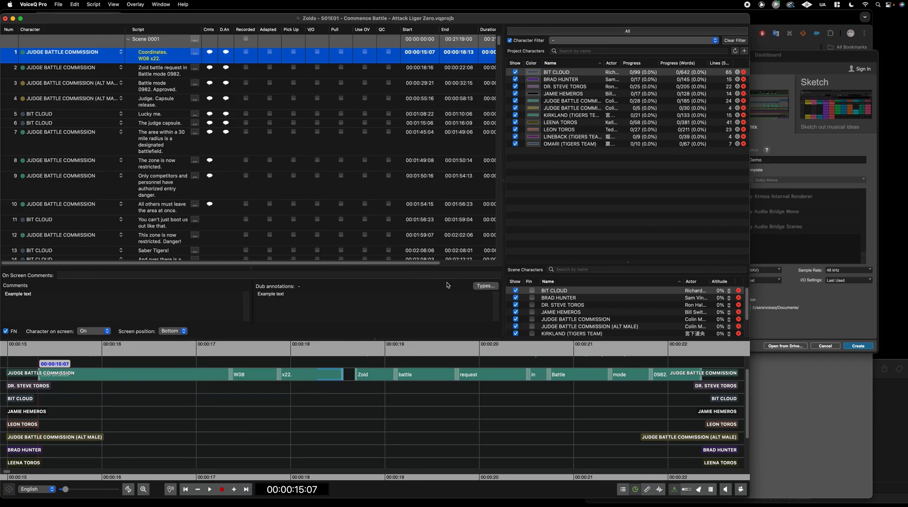
left_click(487, 287)
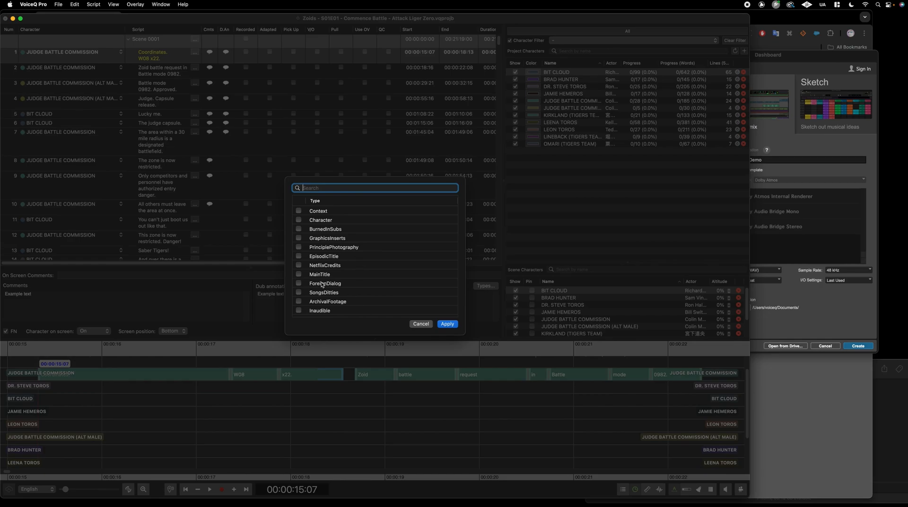
Apply the MainTitle type to line 1's 'Example text' dub annotation
left_click(299, 274)
left_click(447, 325)
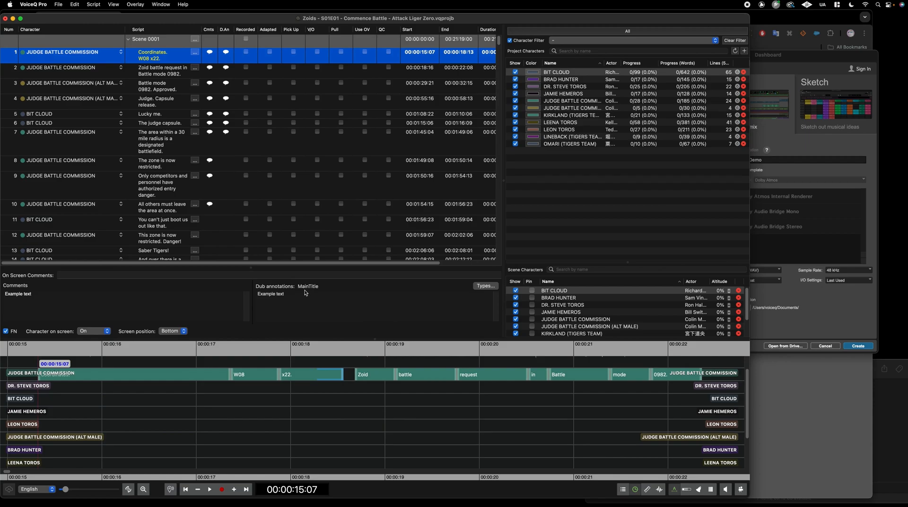
left_click_drag(310, 300, 259, 302)
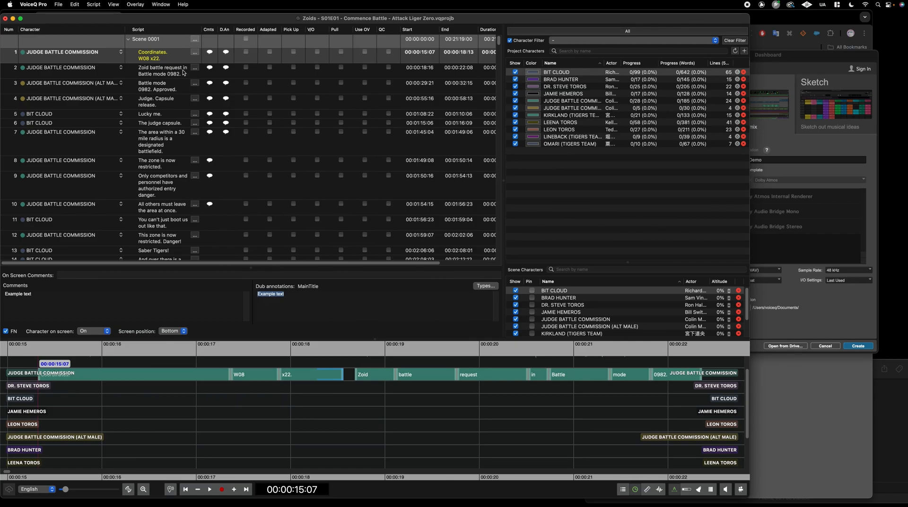
left_click(168, 44)
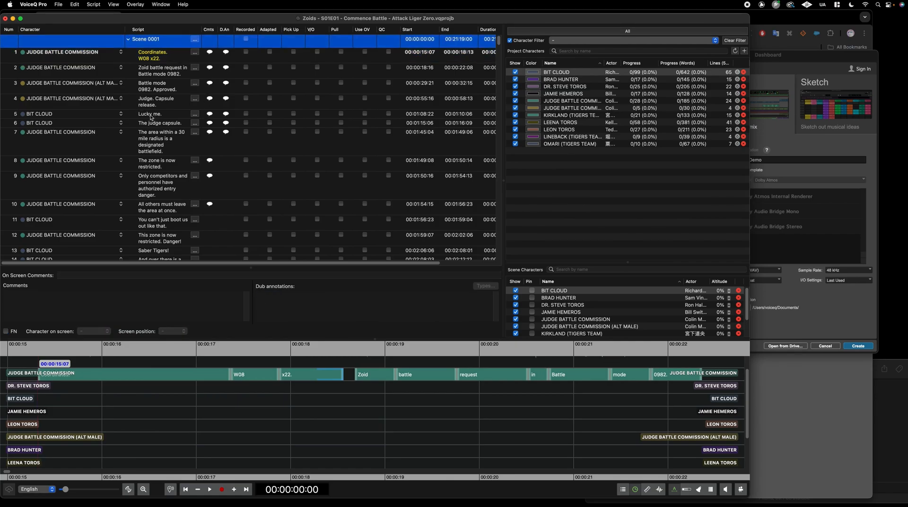
Split the scene at line 5 'Lucky me.' to create Scene 0002
left_click(160, 113)
right_click(150, 115)
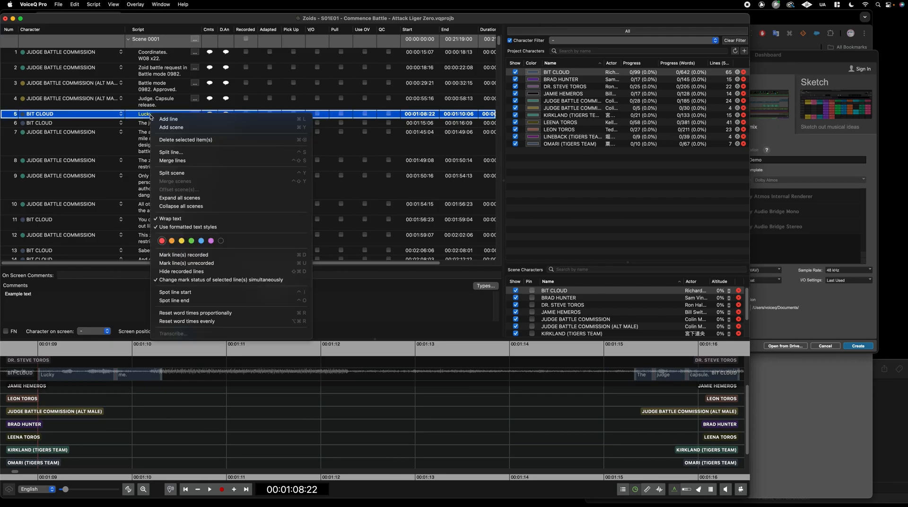
left_click(204, 173)
left_click(400, 287)
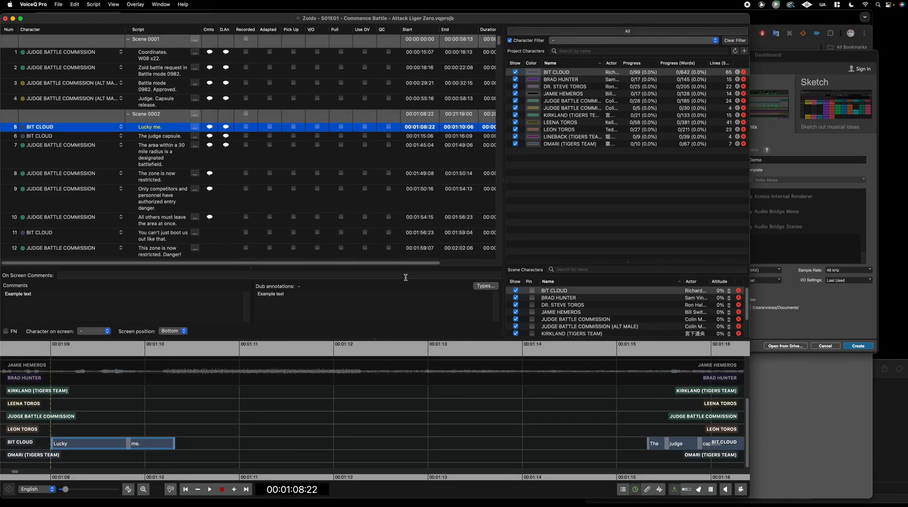
left_click(170, 118)
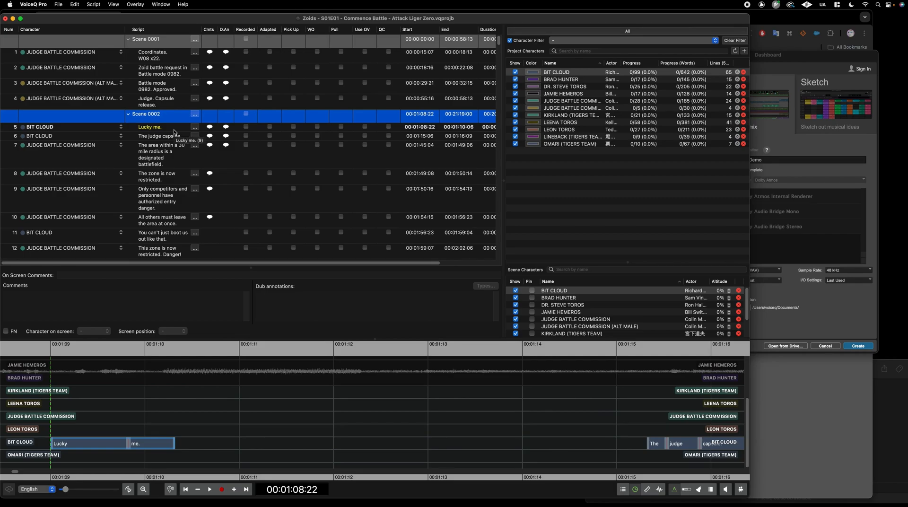
Edit the Scene 0002 name, which ends up with its text pasted in repeatedly
left_click(153, 126)
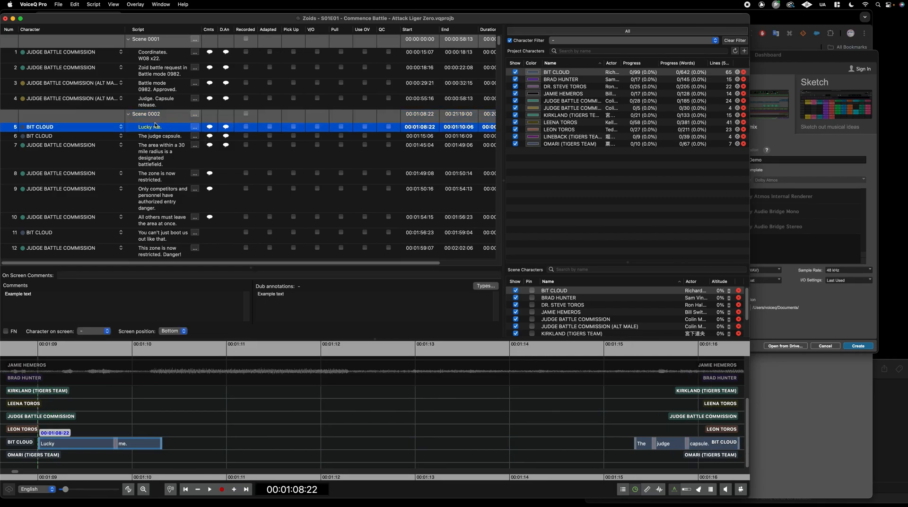
key("Down")
key("Down")
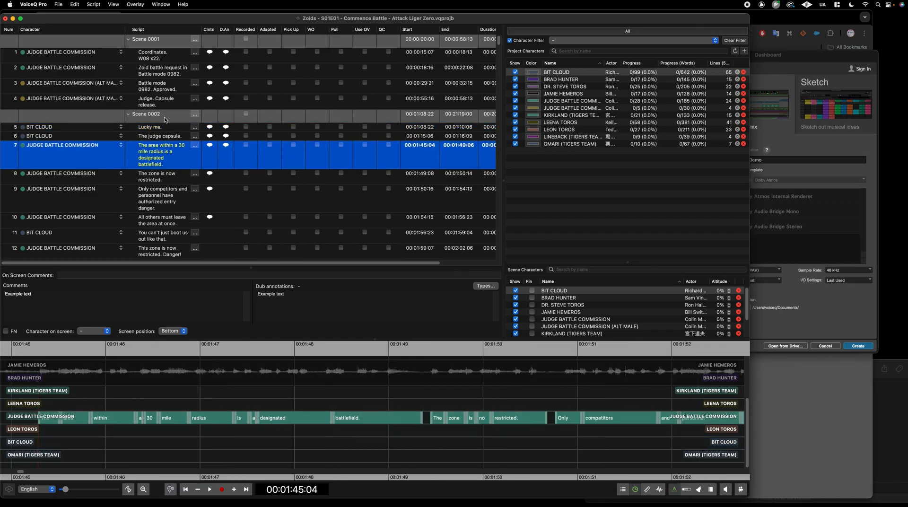
left_click(165, 120)
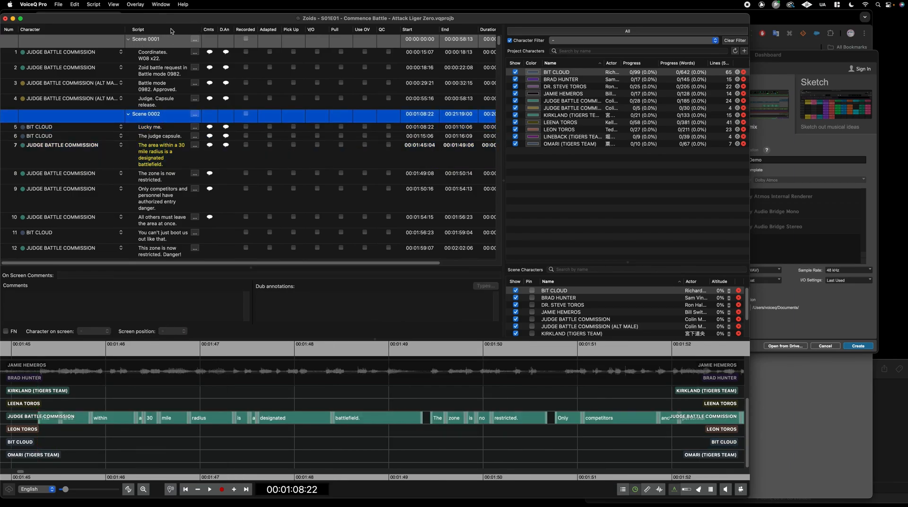
mouse_move(202, 29)
left_mouse_down()
mouse_move(231, 30)
mouse_move(202, 29)
left_mouse_up()
left_click(164, 115)
left_click(163, 115)
left_click_drag(165, 115, 104, 114)
key("super+c")
left_click(182, 117)
key("super+v")
key("super+v")
key("super+v")
key("super+v")
key("super+v")
left_click(207, 119)
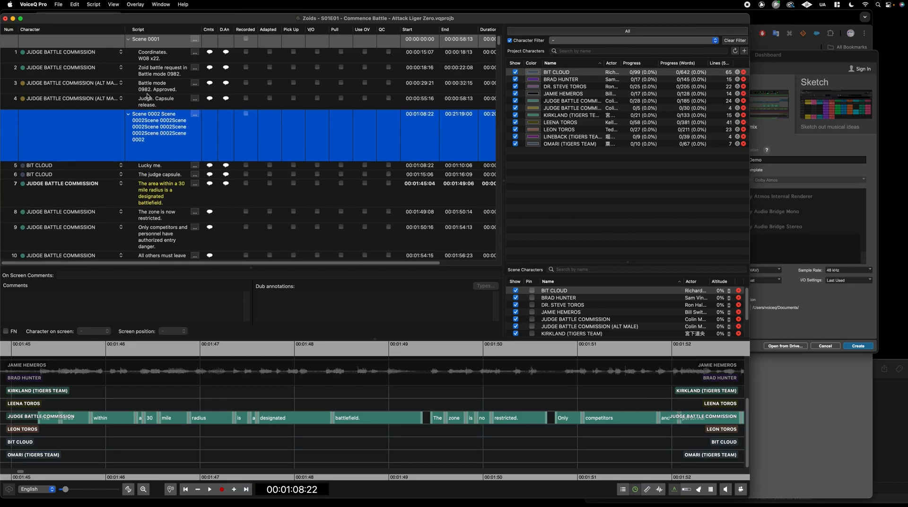
Undo the name edit so the header reads just 'Scene 0002'
left_click(147, 93)
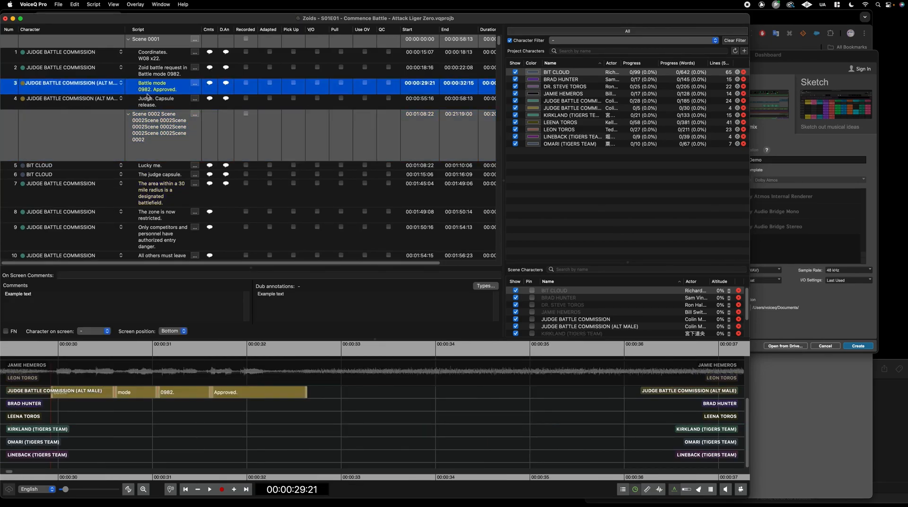
left_click(163, 134)
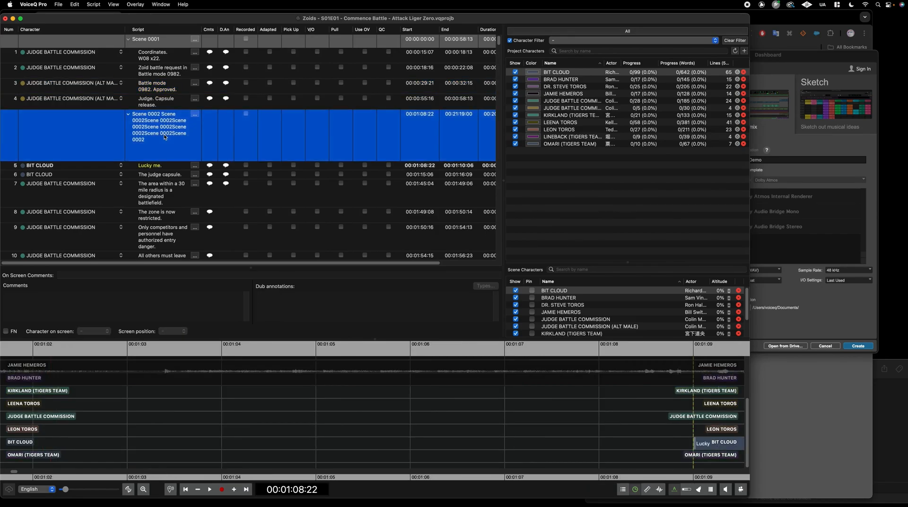
left_click(164, 102)
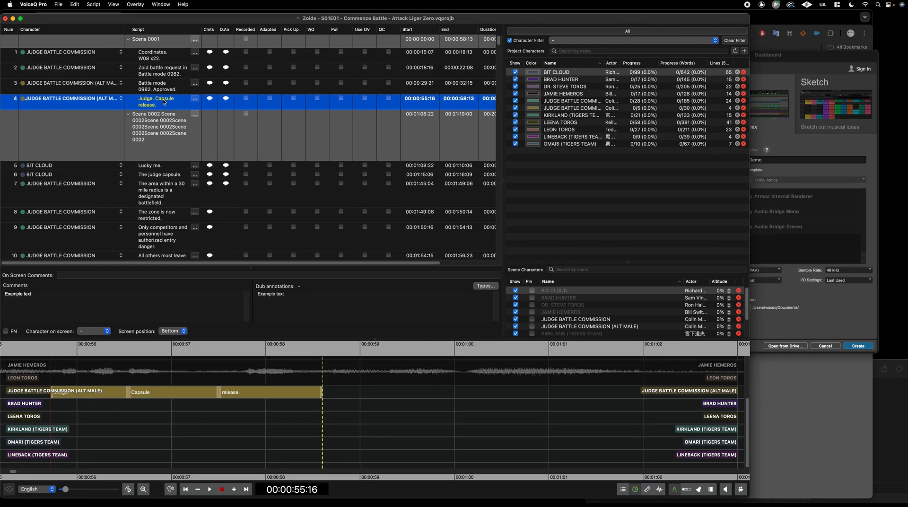
left_click(177, 132)
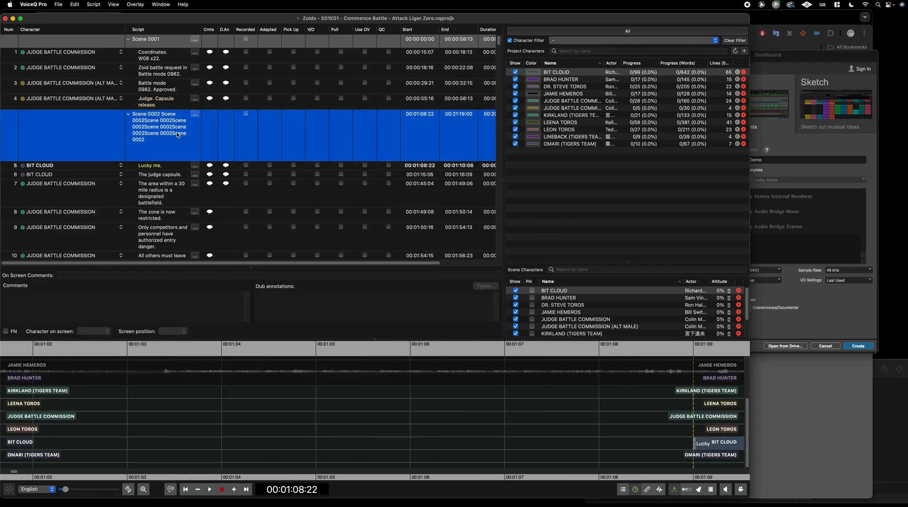
key("super+z")
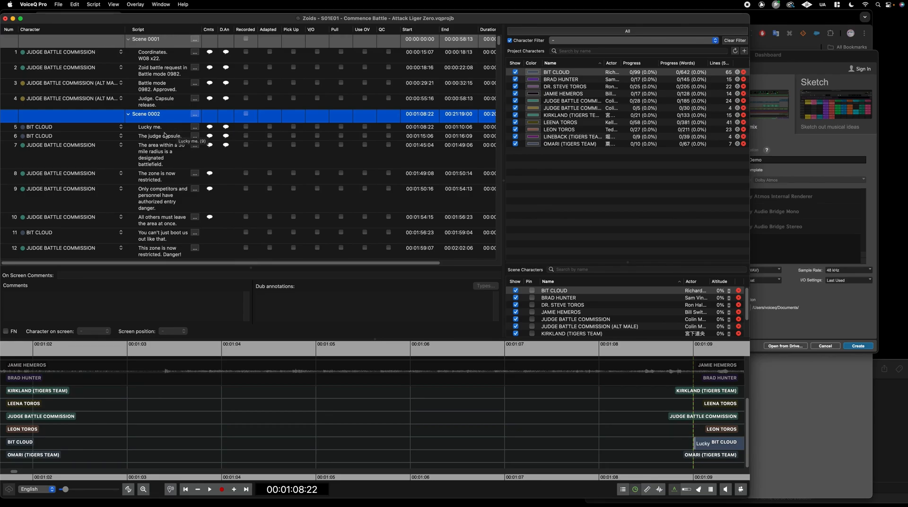
Split the scene at line 12 so Scene 0003 begins there
right_click(148, 118)
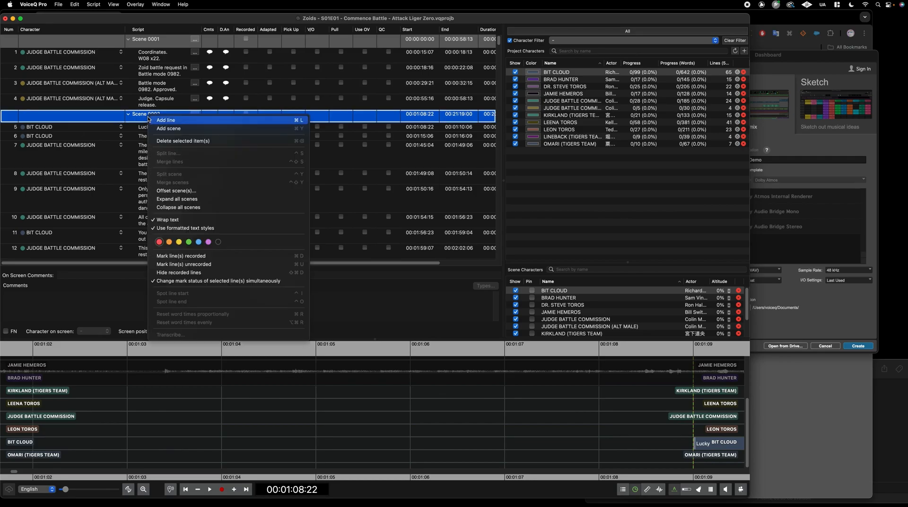
left_click(185, 191)
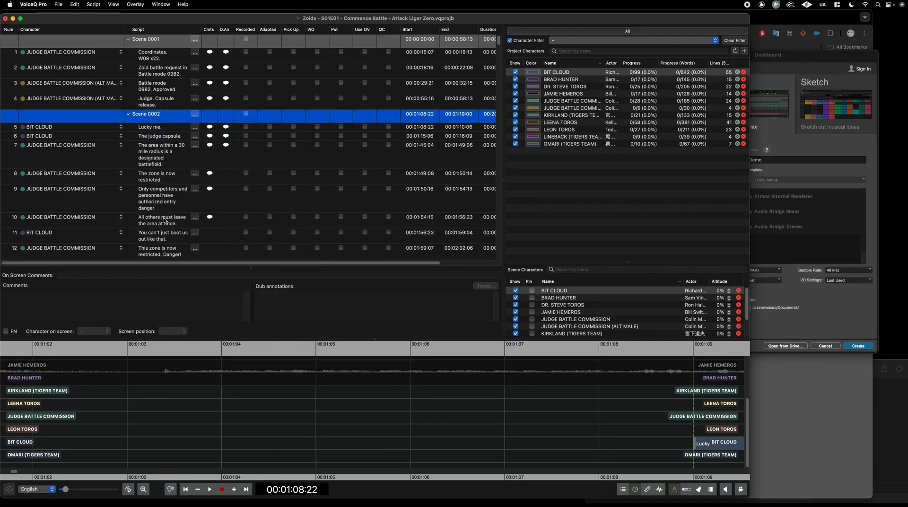
left_click(168, 237)
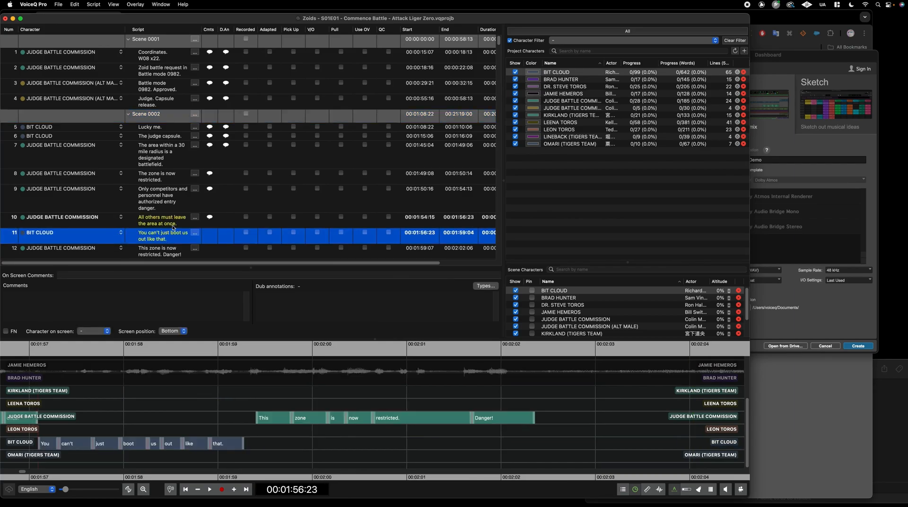
right_click(172, 235)
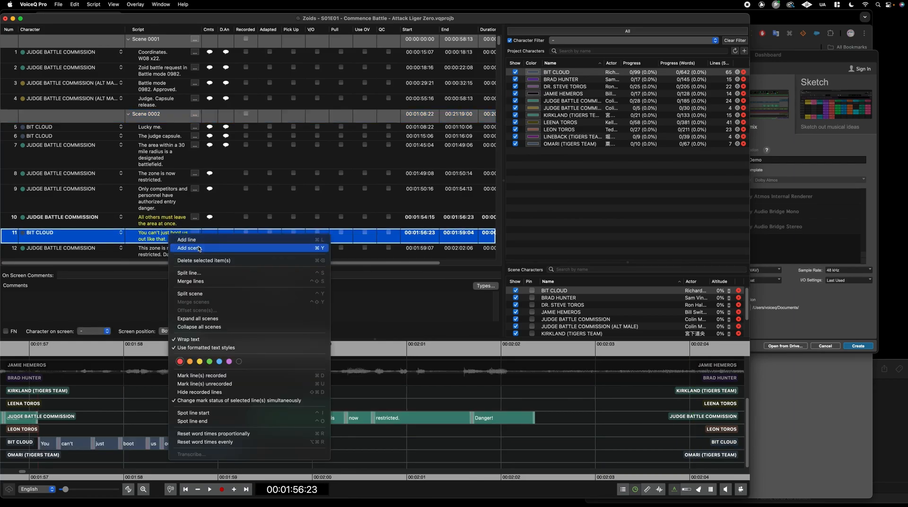
right_click(158, 251)
left_click(194, 309)
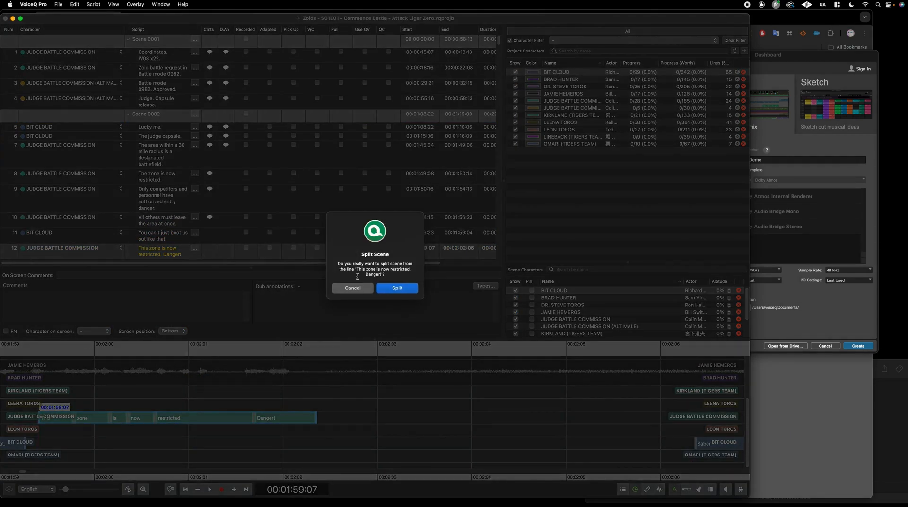
left_click(394, 289)
Rename Scene 0002 to 'Scene 0002 - Move to 00:01:25:00'
left_click(158, 101)
left_click(158, 102)
key("Right")
type("- Move to 00:01:25:00")
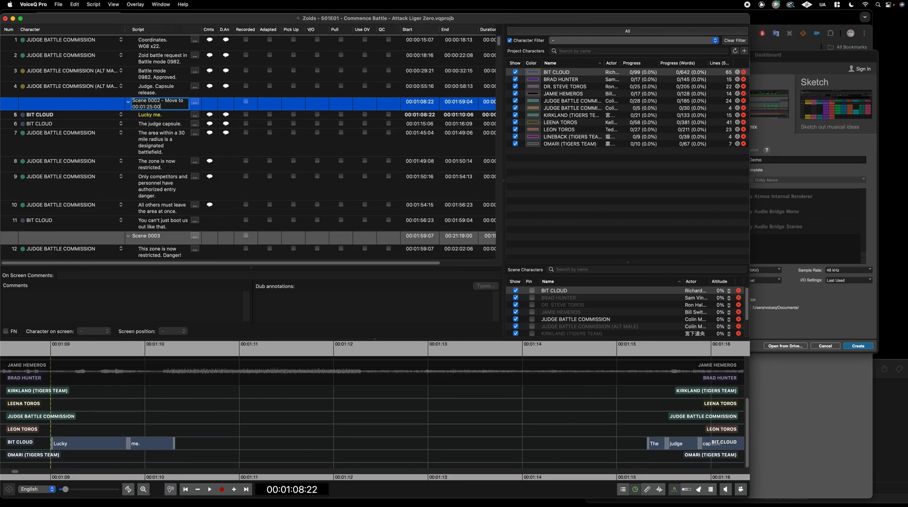
left_click_drag(166, 107, 133, 106)
key("Return")
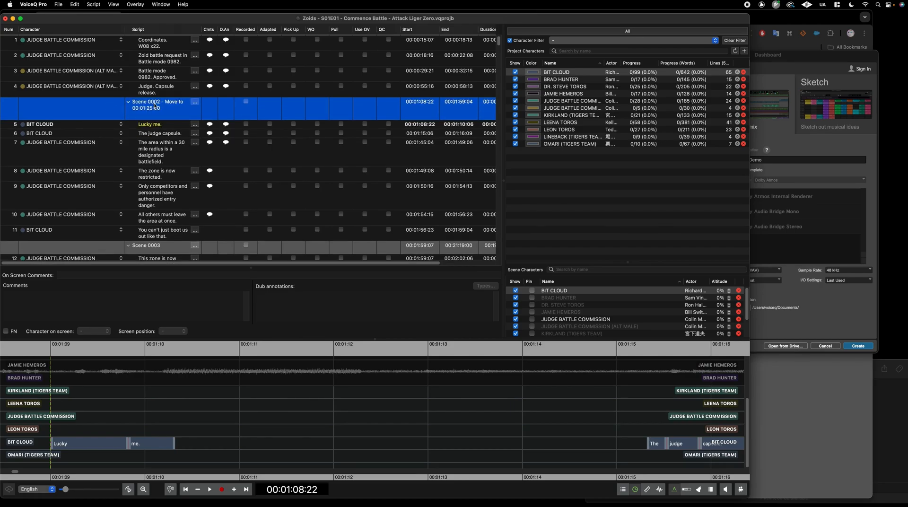
Offset Scene 0002 to start at 00:01:25:00, shifting the overlapping scenes
right_click(162, 106)
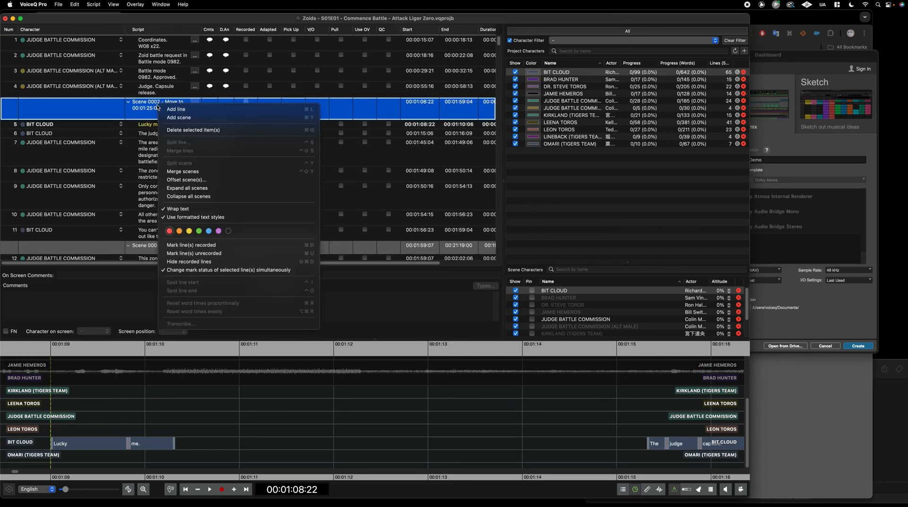
left_click(186, 180)
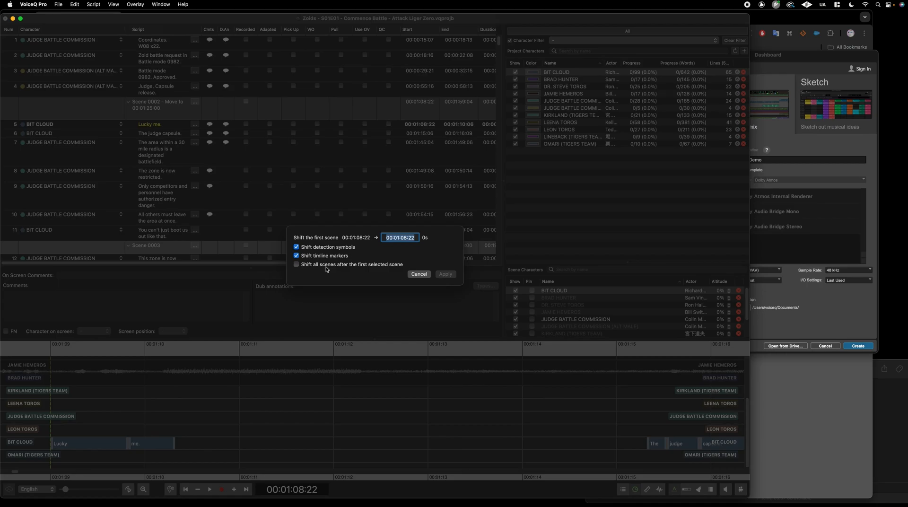
key("super+v")
left_click(446, 275)
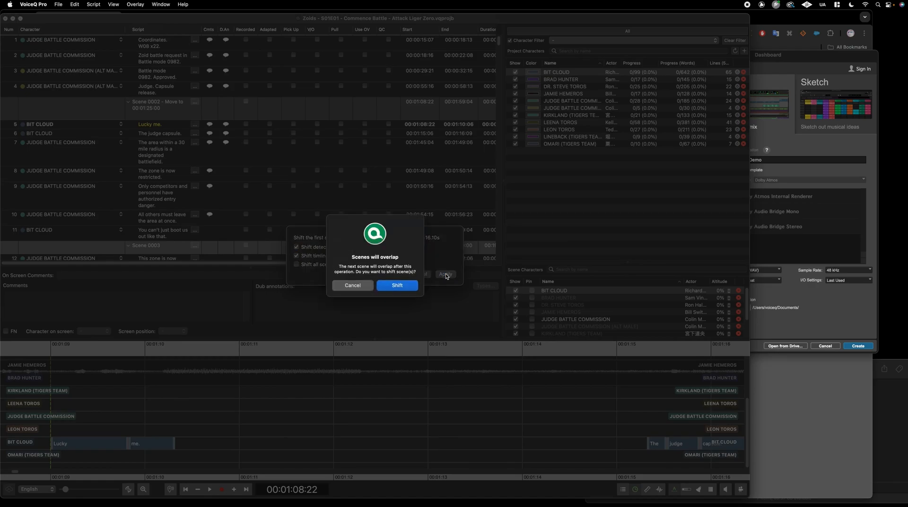
left_click(408, 286)
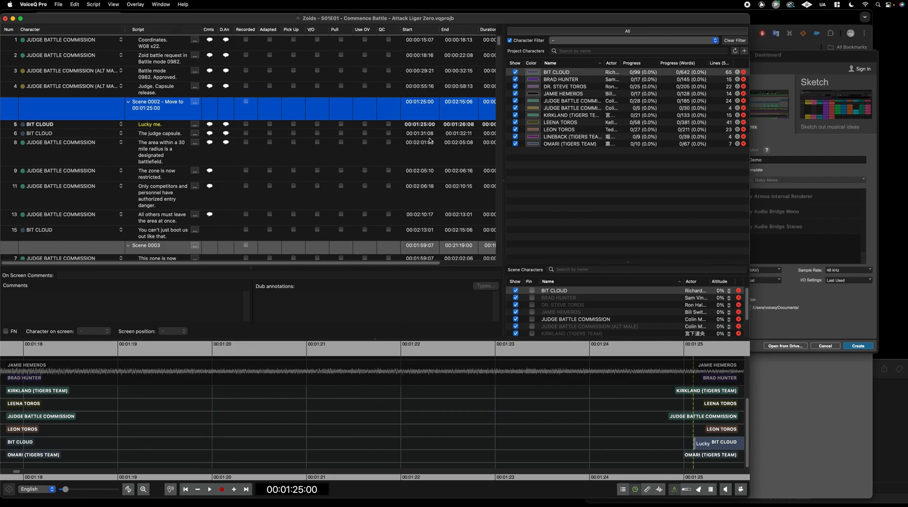
scroll(436, 118, "up", 1)
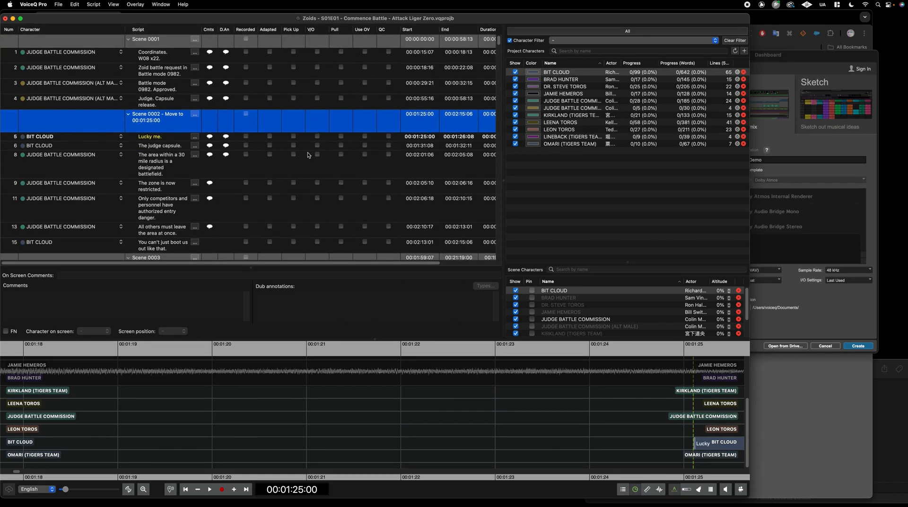
Undo the scene shift, the Scene 0002 rename and the Scene 0003 split
key("super+z")
key("super+z")
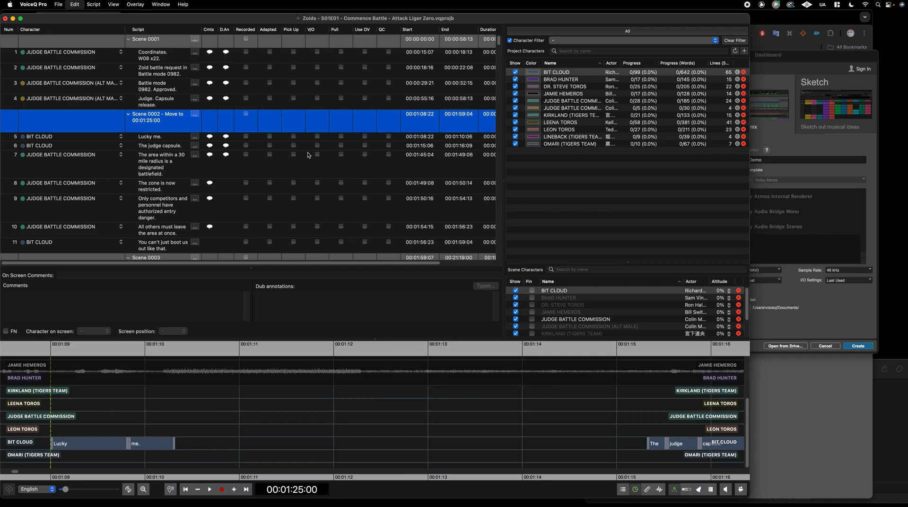
key("super+z")
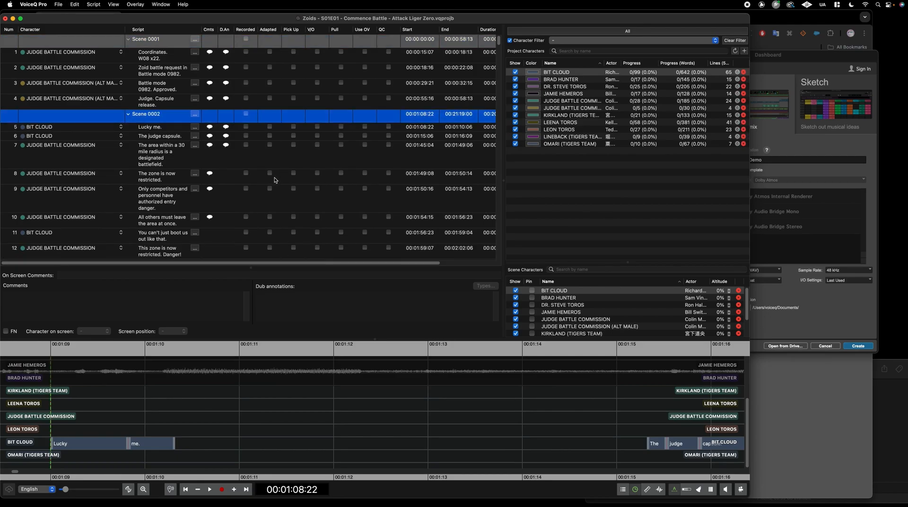
key("super+z")
left_click(137, 91)
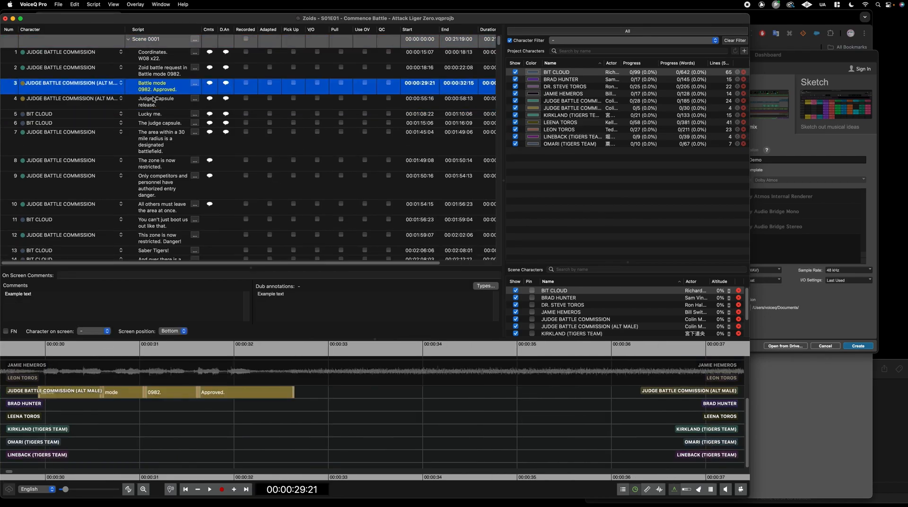
left_click(158, 123)
left_click(153, 41)
Offset the whole script to start at 01:00:00:00, then bring up the Media files settings
right_click(151, 41)
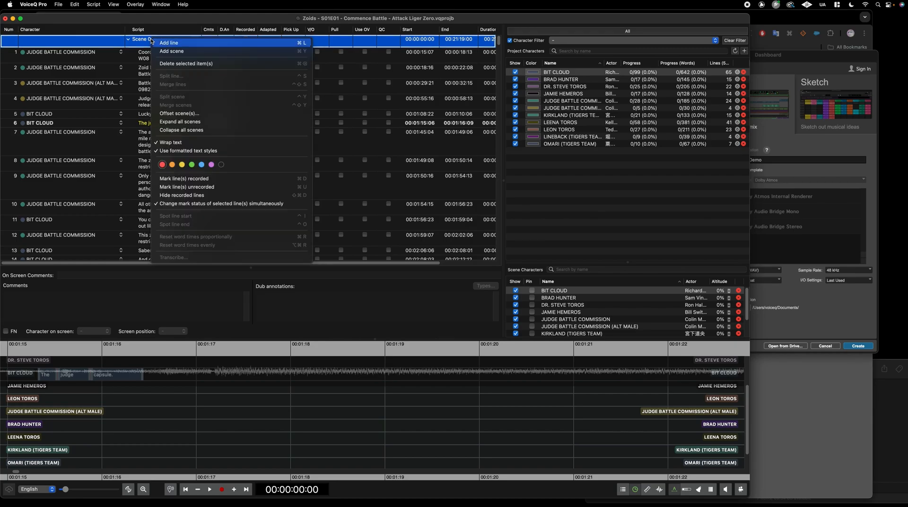
left_click(192, 114)
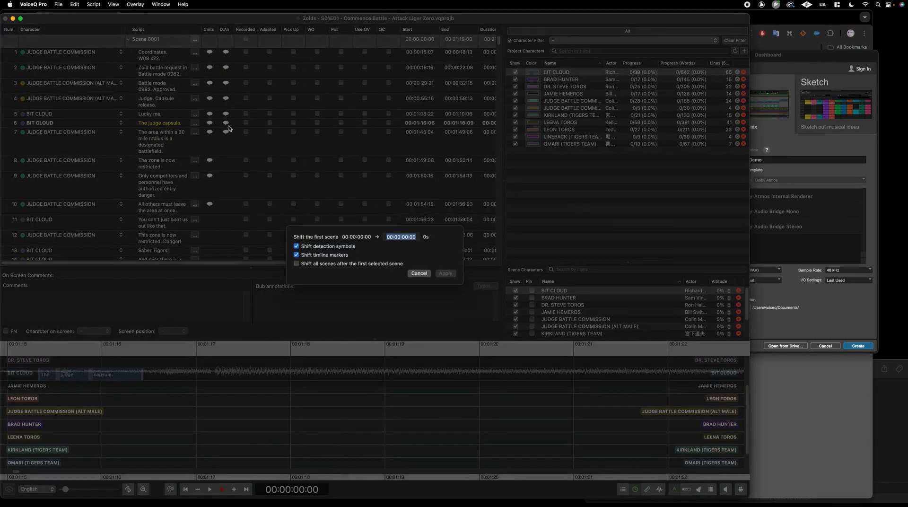
left_click(393, 238)
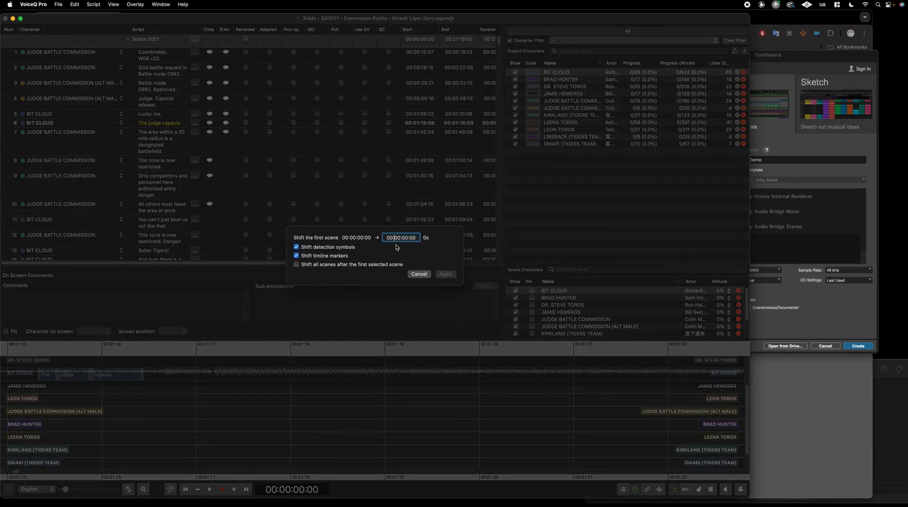
type("1")
key("Return")
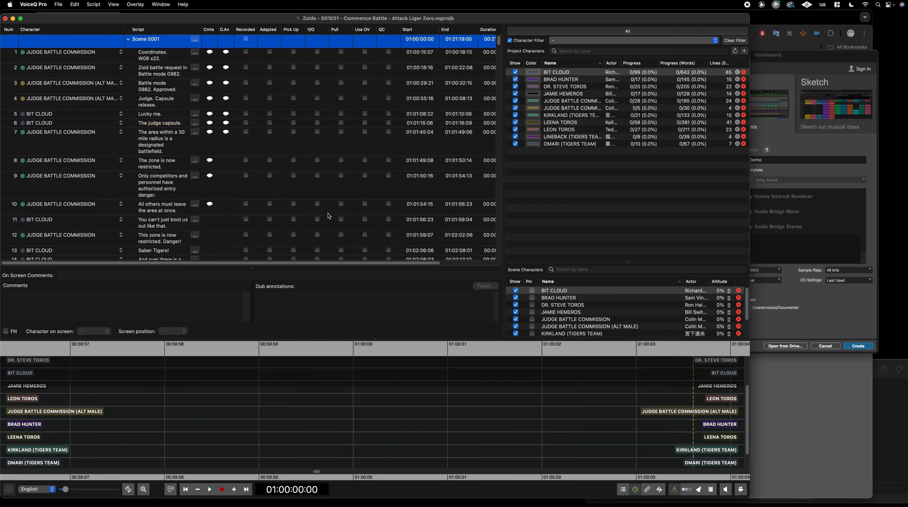
scroll(384, 98, "down", 16)
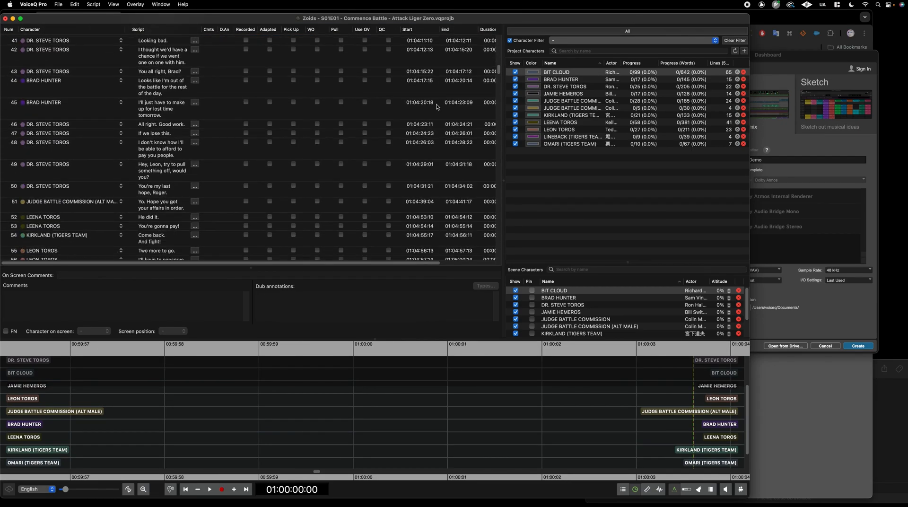
left_click(437, 107)
scroll(435, 94, "up", 16)
left_click(430, 57)
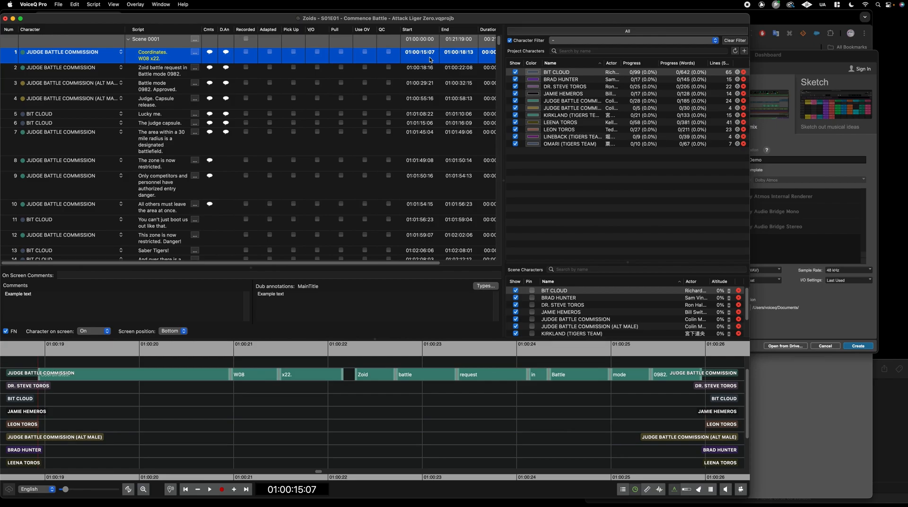
key("super+l")
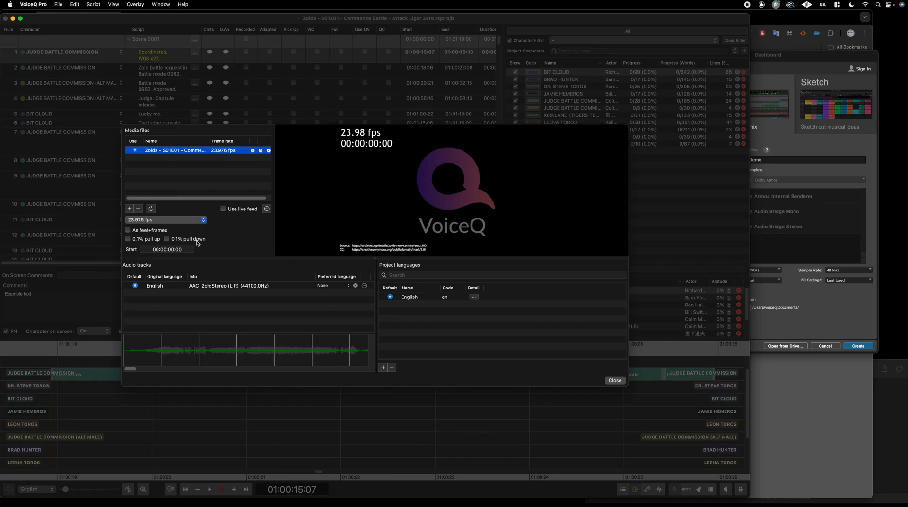
Close the media files settings and return to the script list
left_click(183, 249)
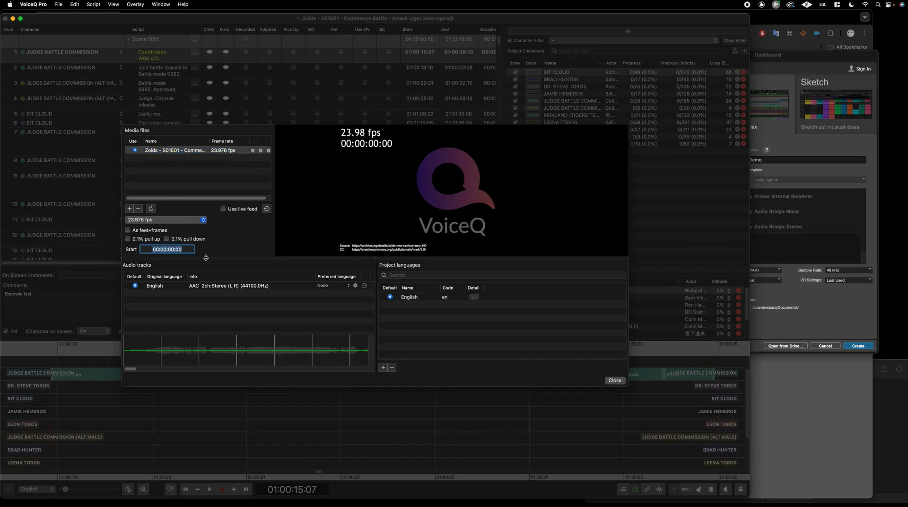
left_click(615, 380)
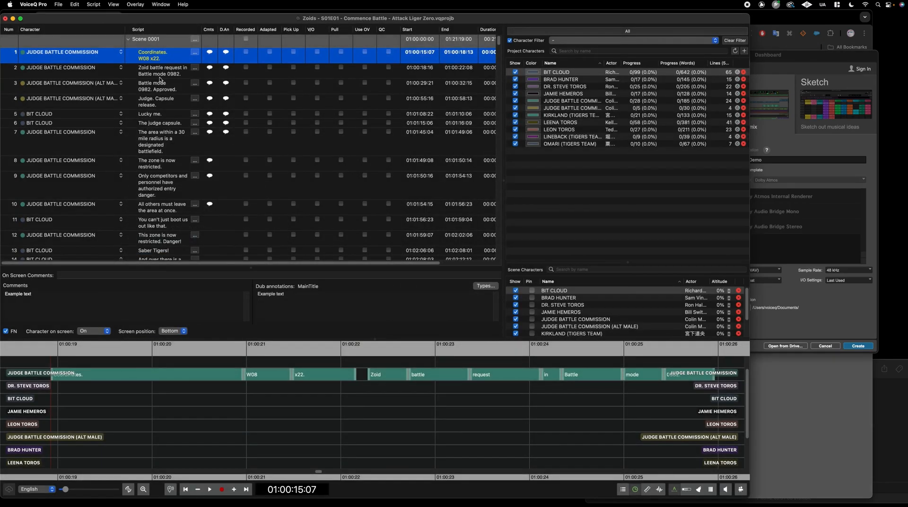
left_click(159, 76)
key("super+a")
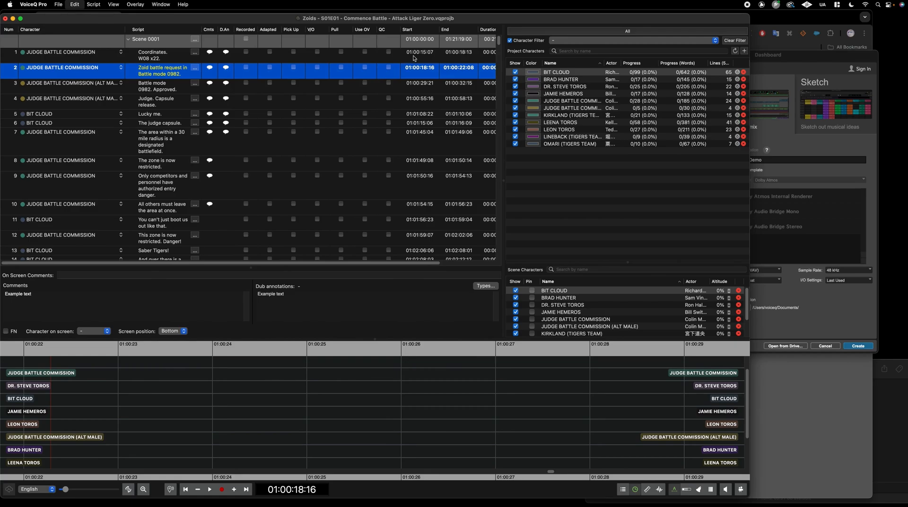
Select line 1 and show the File > Export submenu
left_click(418, 40)
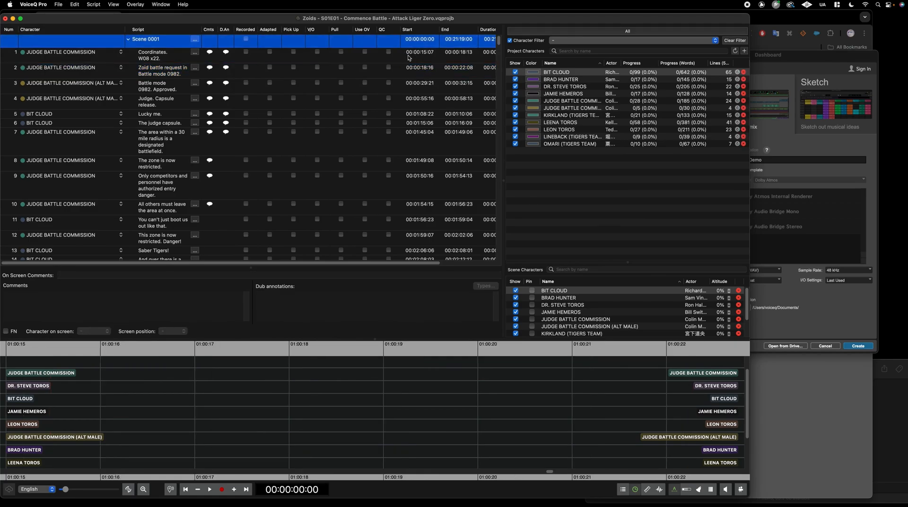
scroll(243, 375, "left", 3)
scroll(243, 375, "up", 2)
key("Down")
key("Down")
key("Down")
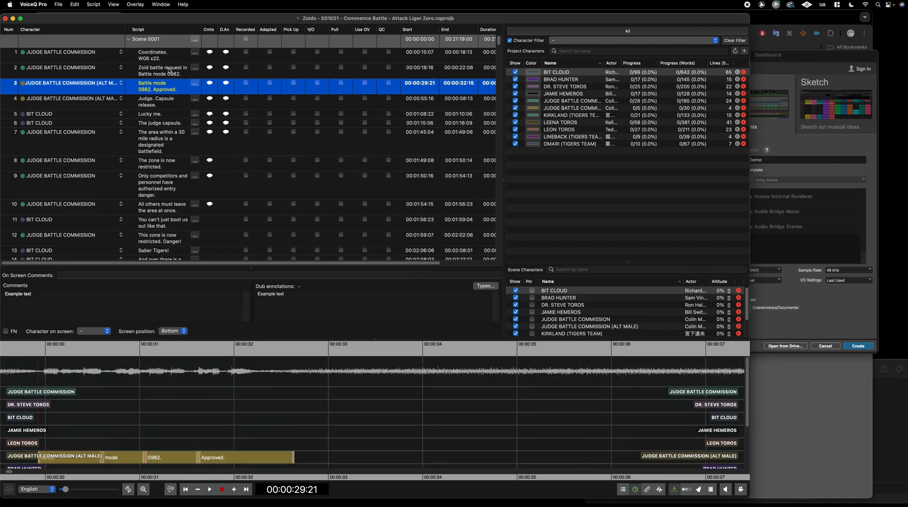
left_click(156, 59)
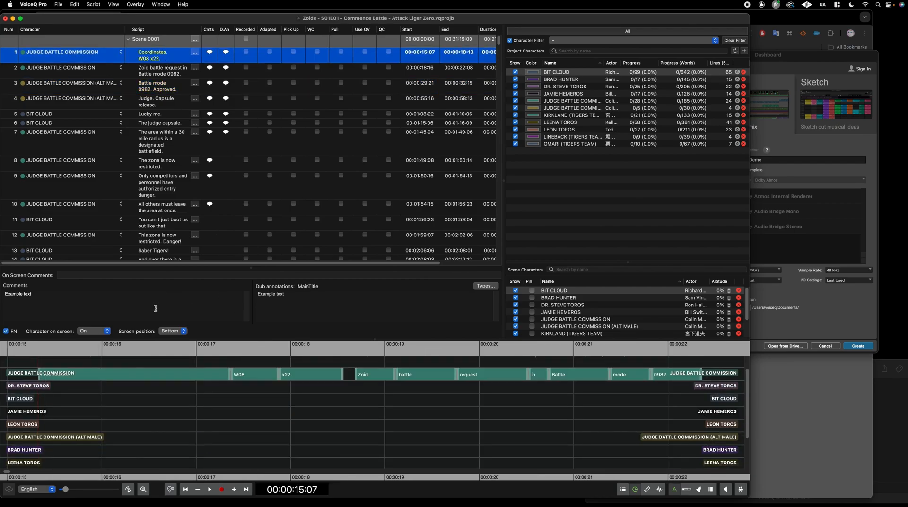
left_click(60, 5)
mouse_move(120, 141)
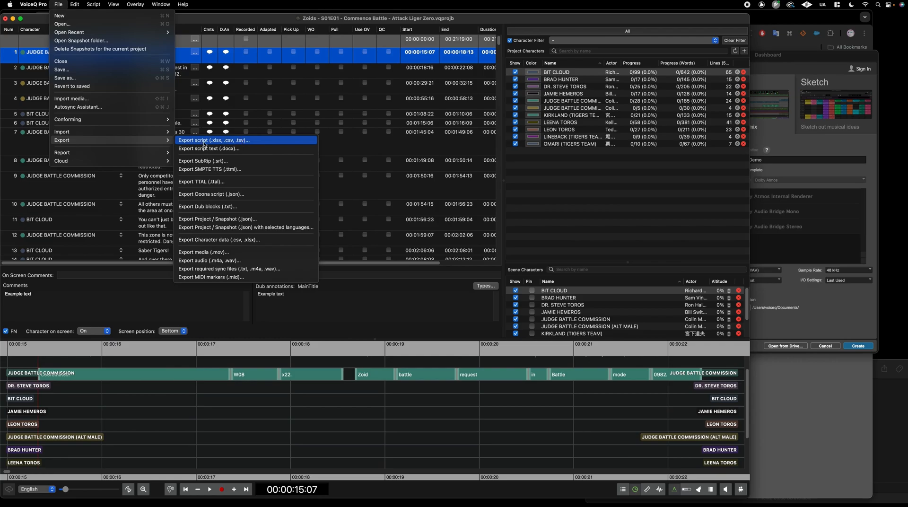
Start the .xlsx script export, enlarge its window, and switch the preset to All
left_click(227, 140)
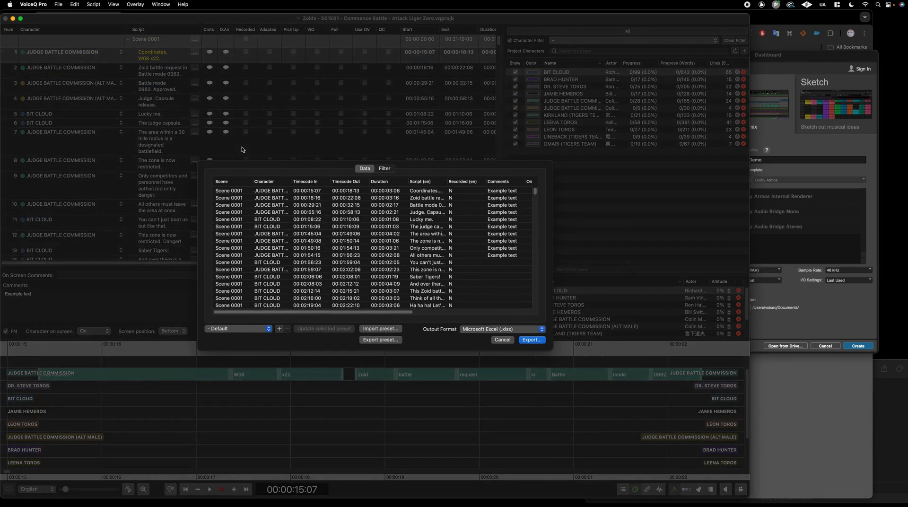
left_click_drag(552, 161, 686, 97)
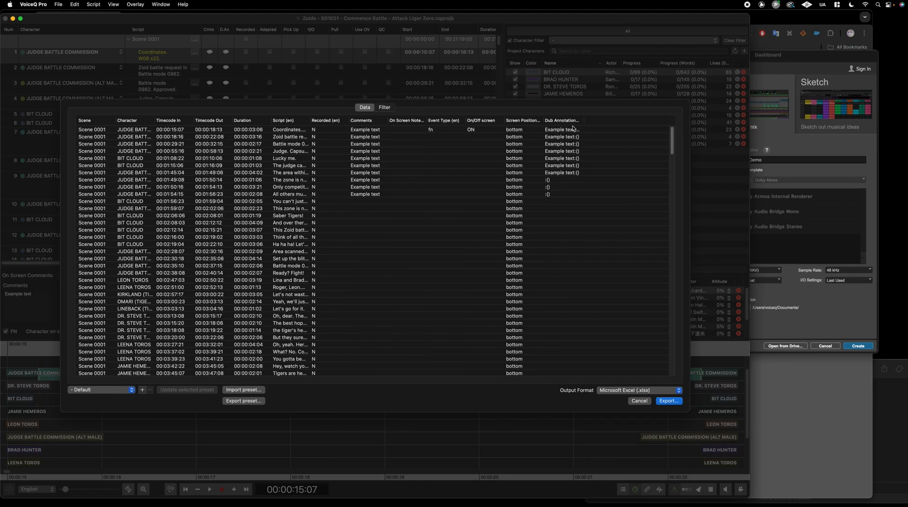
left_click_drag(582, 120, 639, 121)
left_click(130, 392)
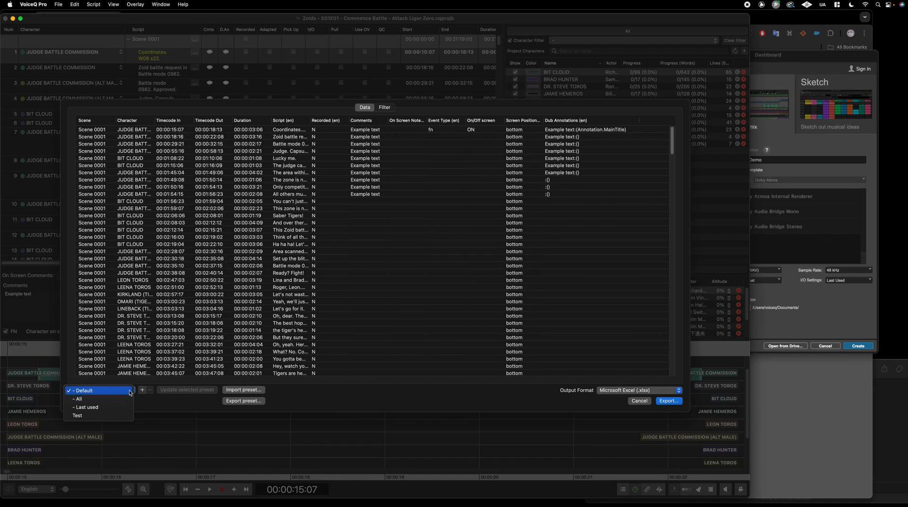
left_click(114, 398)
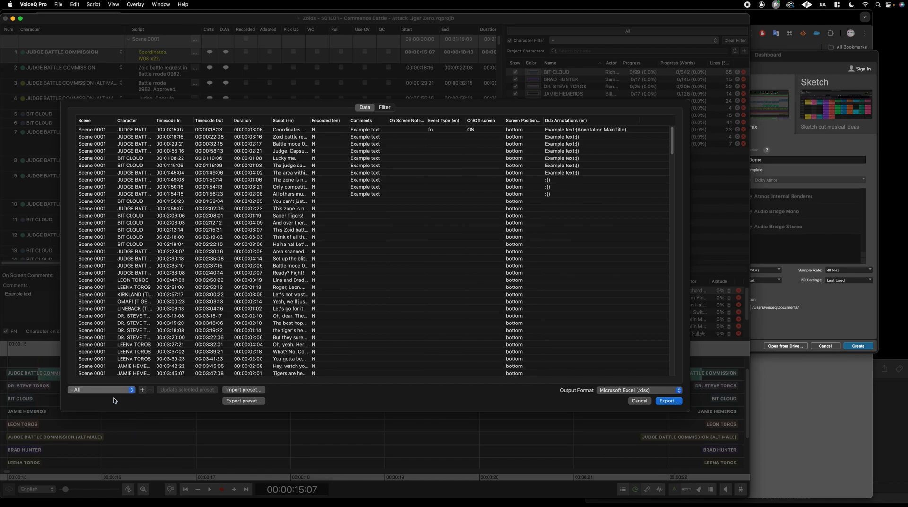
scroll(581, 379, "right", 15)
scroll(581, 379, "right", 5)
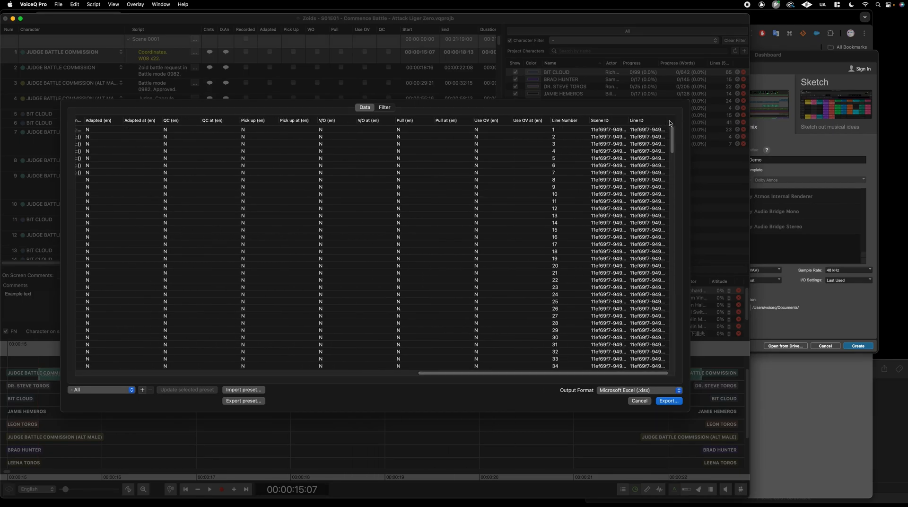
left_click_drag(627, 121, 623, 121)
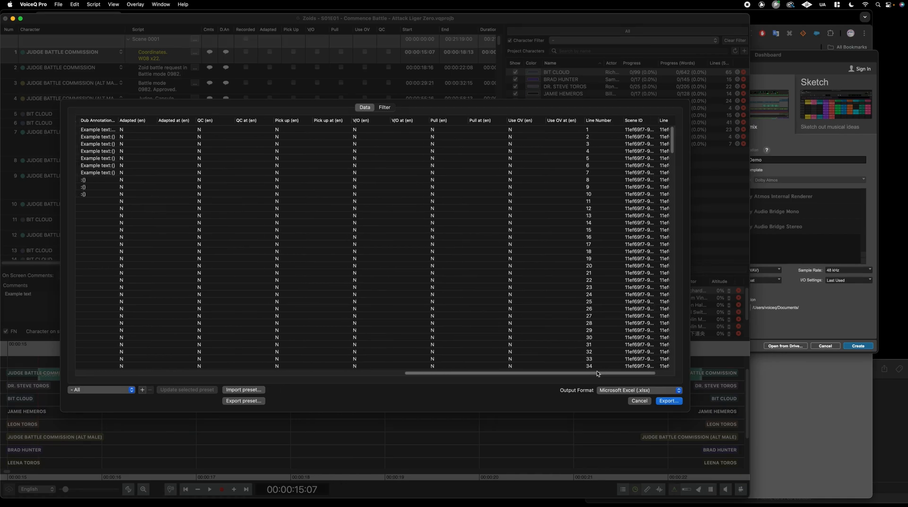
left_click_drag(596, 374, 654, 373)
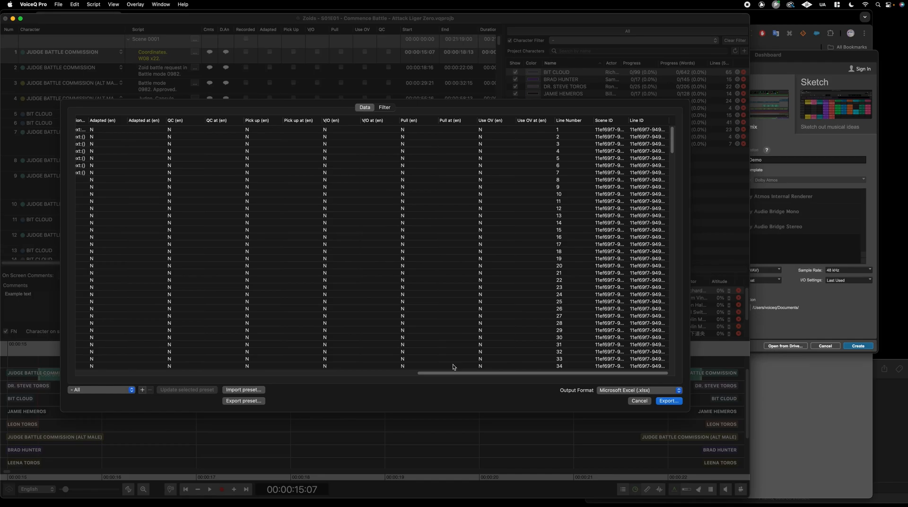
mouse_move(462, 375)
left_mouse_down()
mouse_move(411, 375)
mouse_move(503, 374)
mouse_move(404, 368)
mouse_move(534, 356)
mouse_move(99, 357)
left_mouse_up()
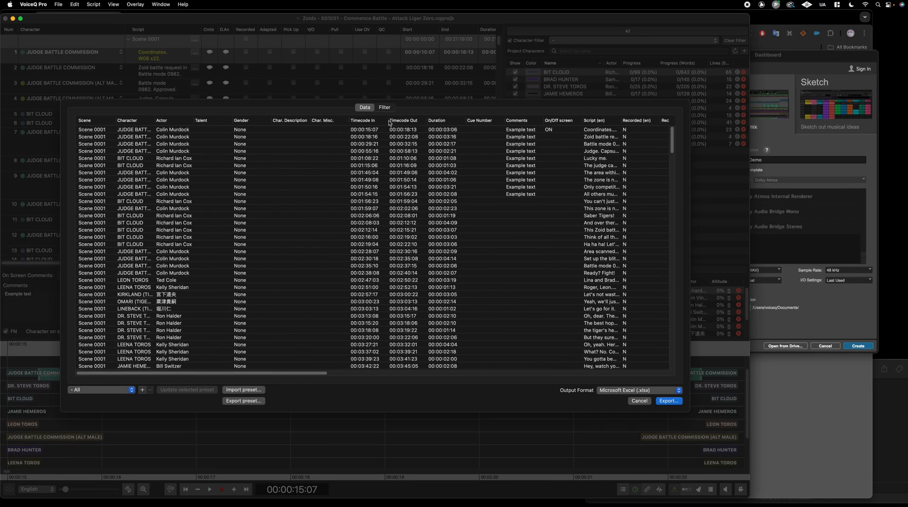
Move Timecode In, Timecode Out and Duration to the front of the export columns
left_click_drag(362, 120, 101, 124)
left_click_drag(402, 121, 124, 122)
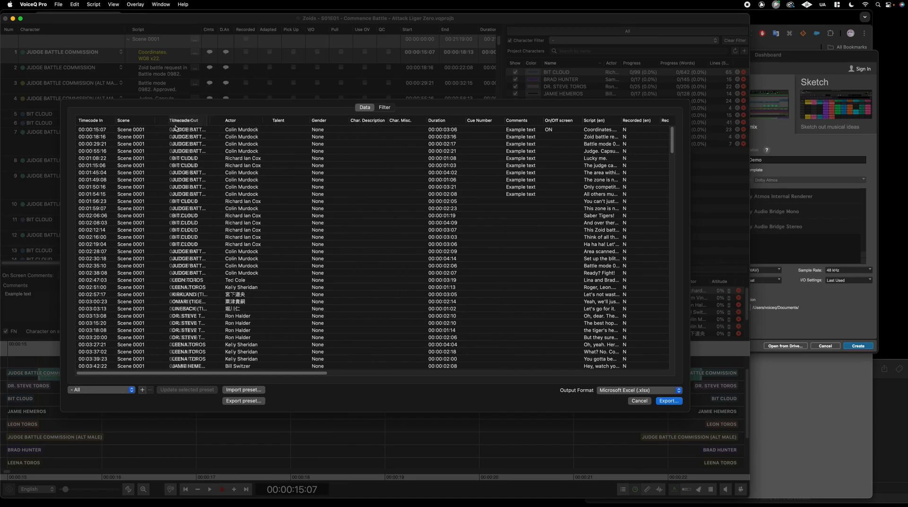
left_click_drag(439, 120, 163, 122)
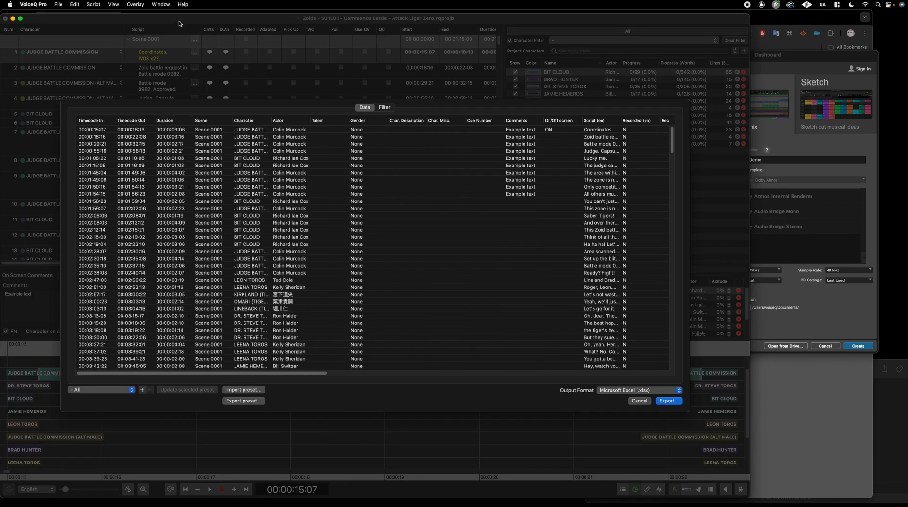
Hide the Scene and Talent columns from the export
right_click(213, 123)
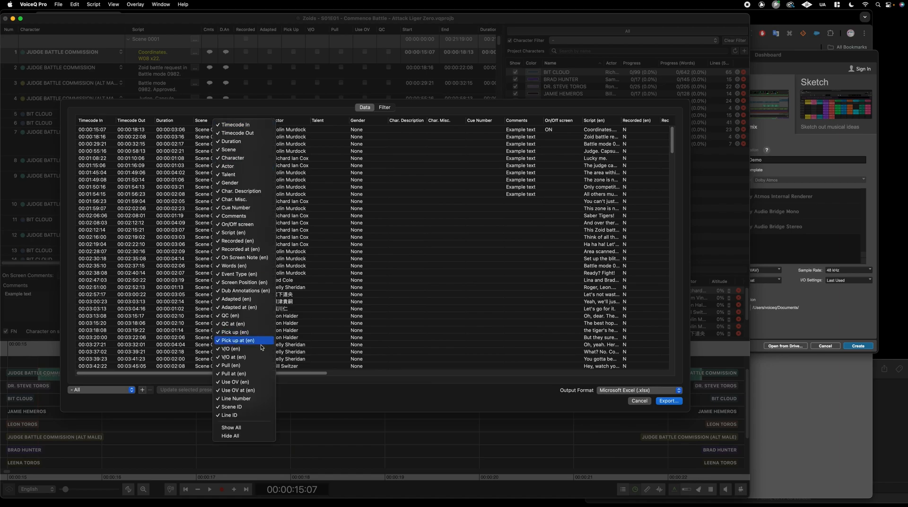
left_click(233, 151)
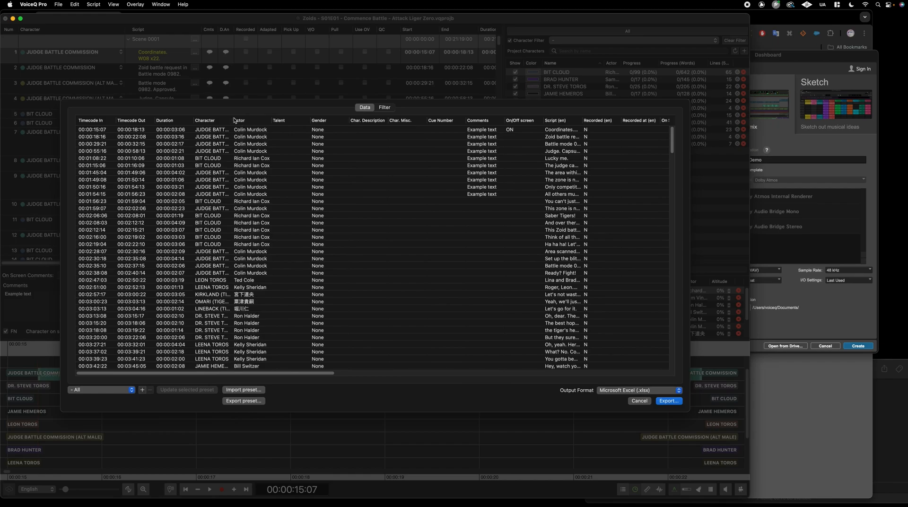
left_click_drag(247, 118, 368, 120)
right_click(377, 121)
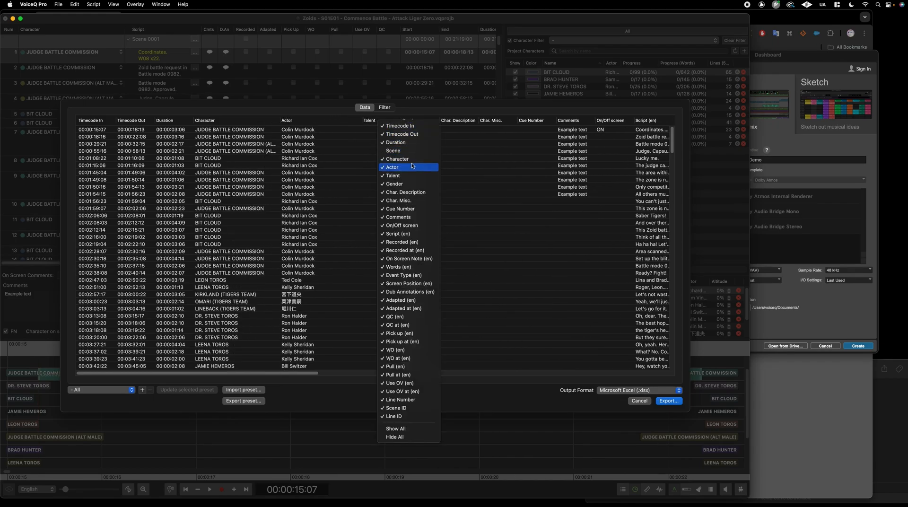
left_click(393, 176)
right_click(387, 123)
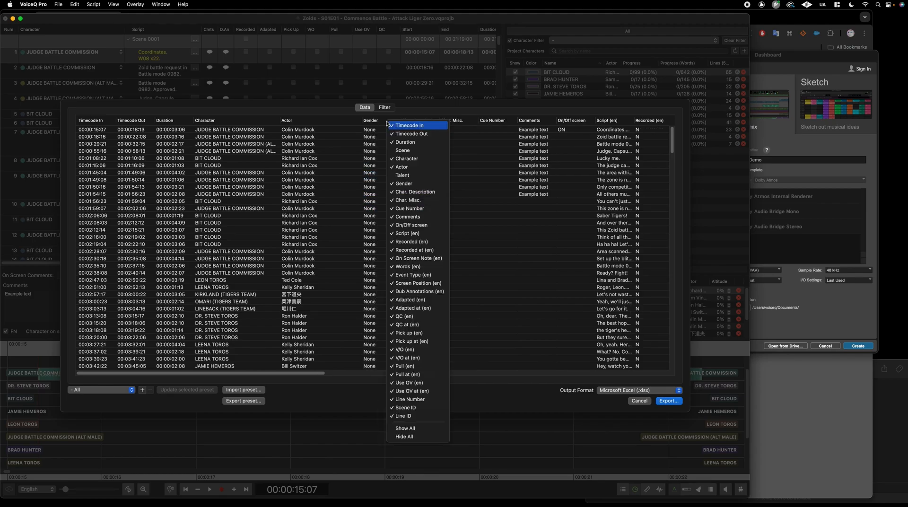
left_click(428, 152)
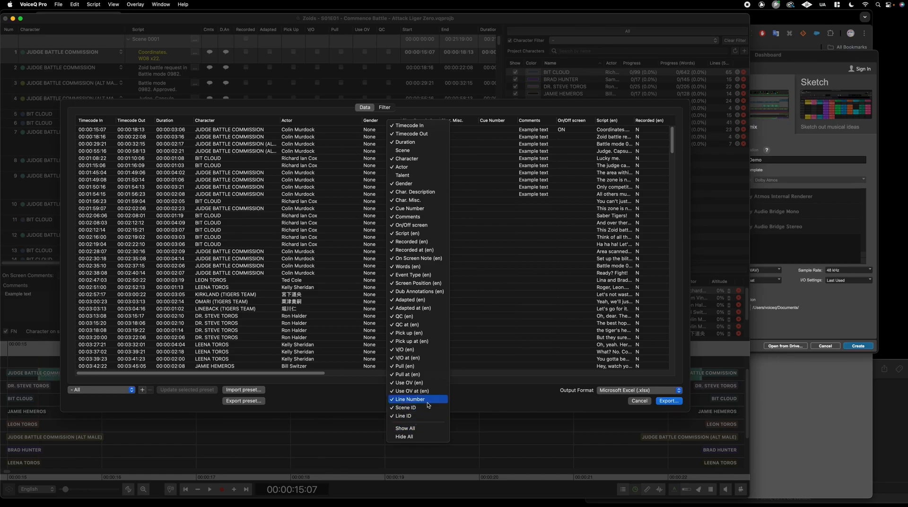
left_click(479, 400)
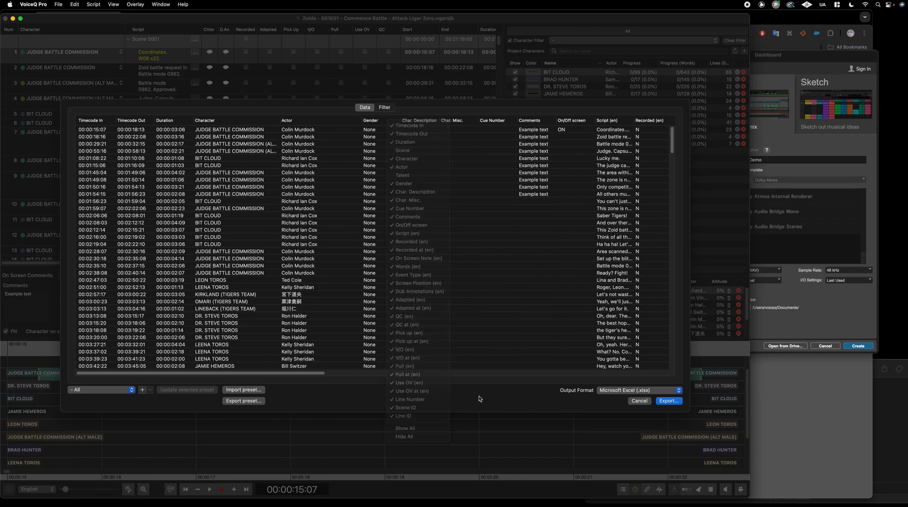
left_click(385, 108)
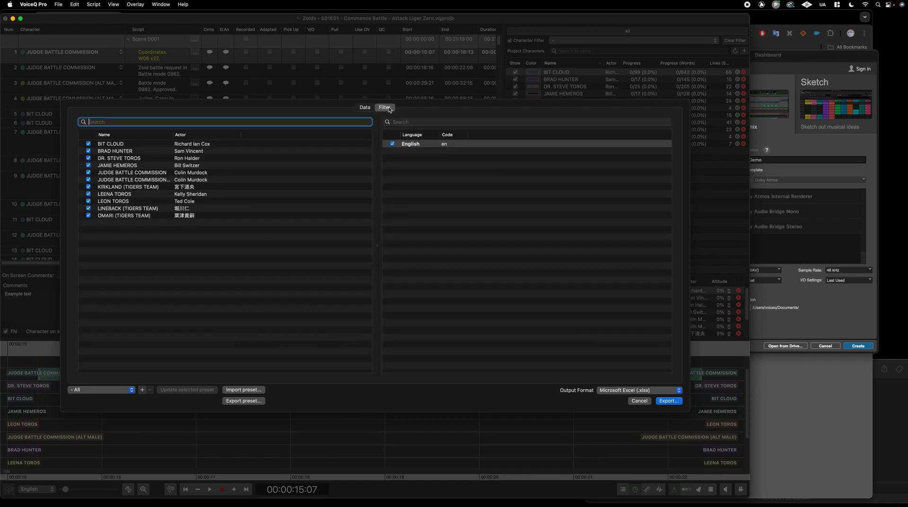
left_click(131, 145)
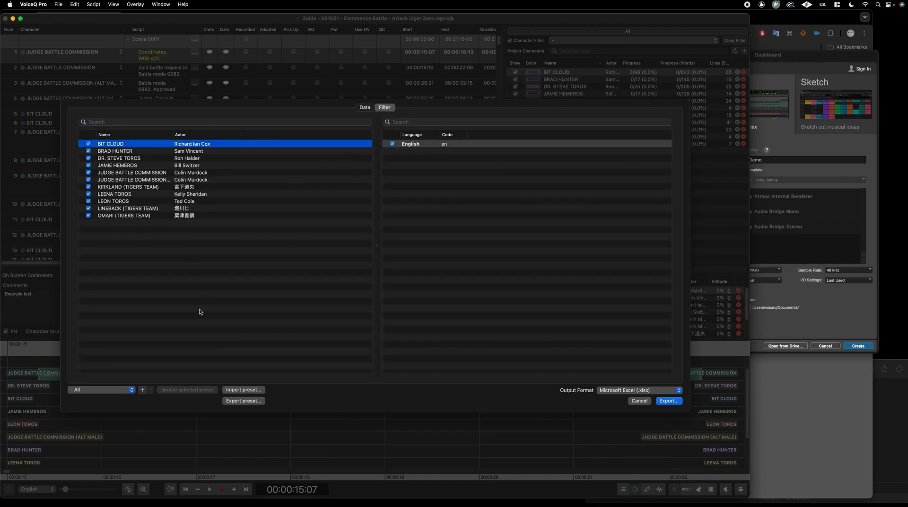
left_click(132, 390)
left_click(124, 382)
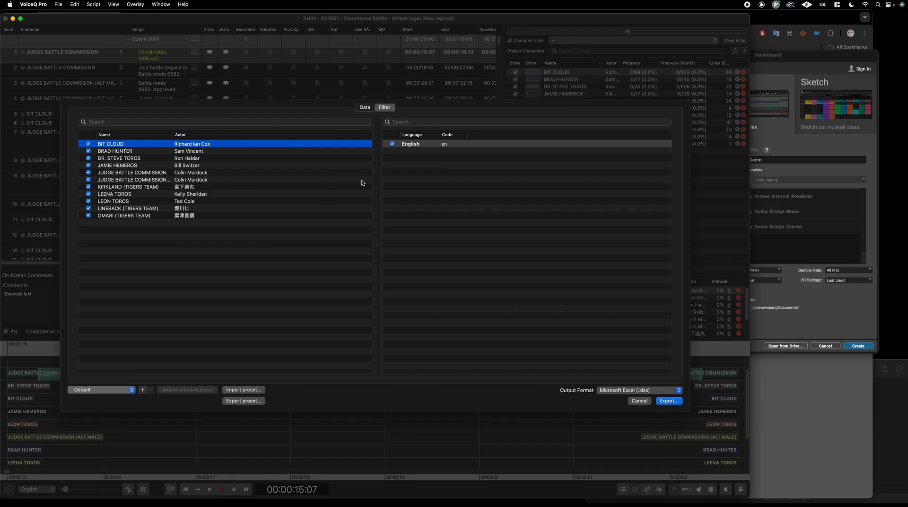
left_click(367, 107)
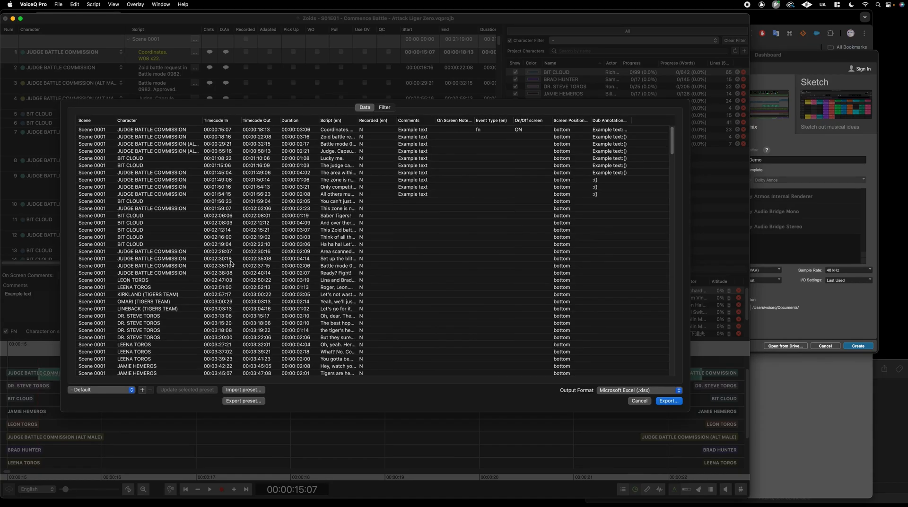
left_click(385, 107)
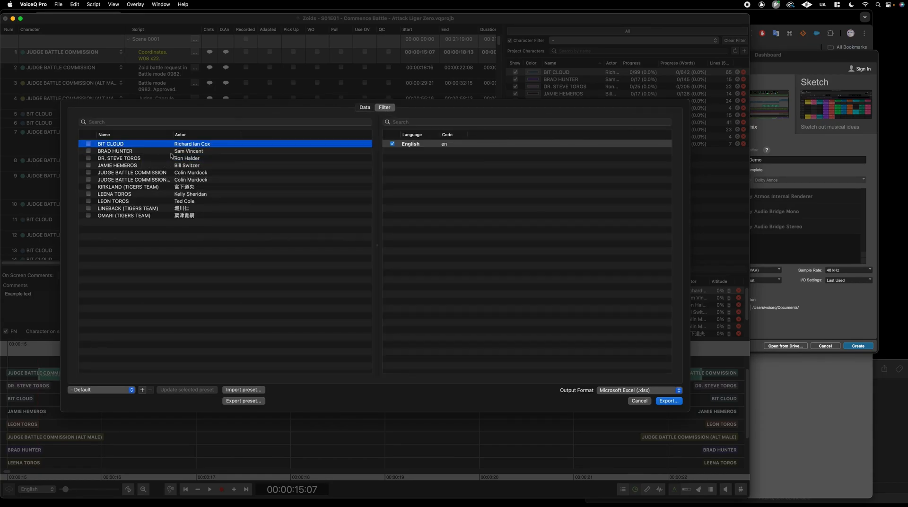
left_click(88, 150)
left_click(130, 152)
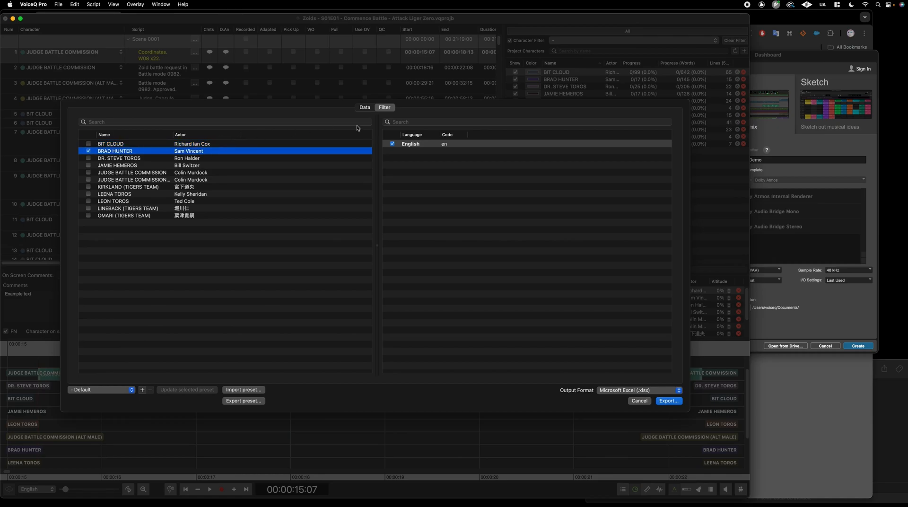
left_click(365, 108)
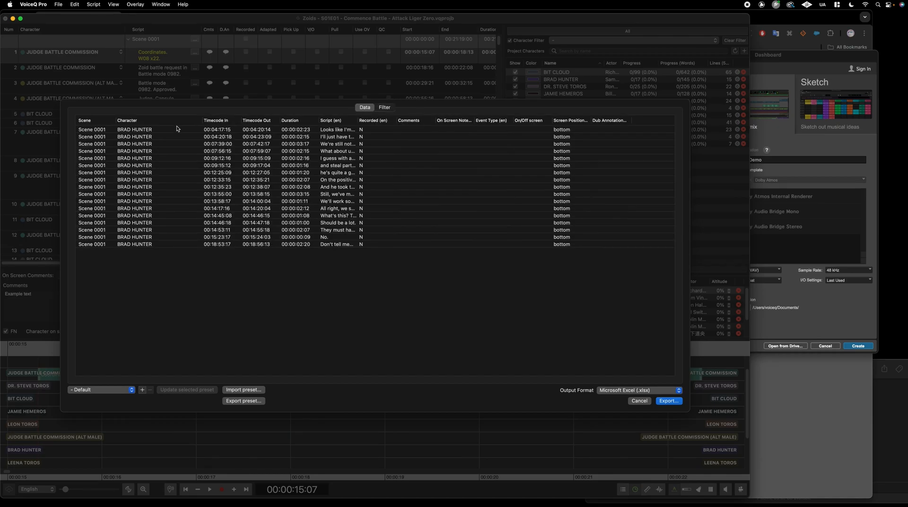
left_click_drag(359, 120, 514, 121)
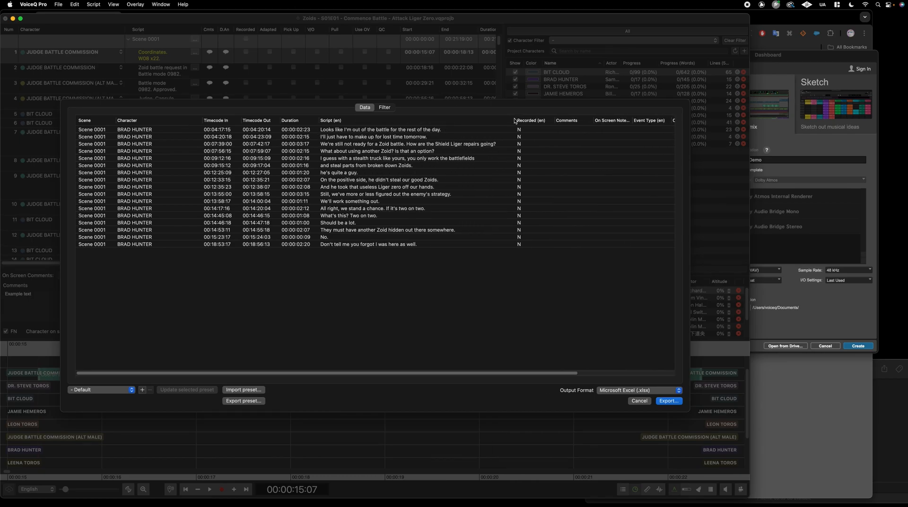
Export as Microsoft Excel (.xlsx), saving under the default name in VoiceQ Demo 2024
left_click(636, 390)
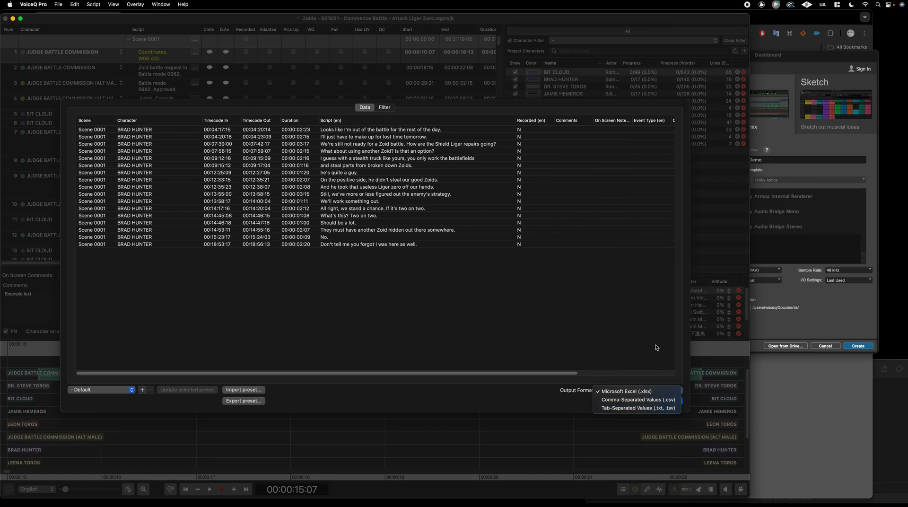
left_click(634, 391)
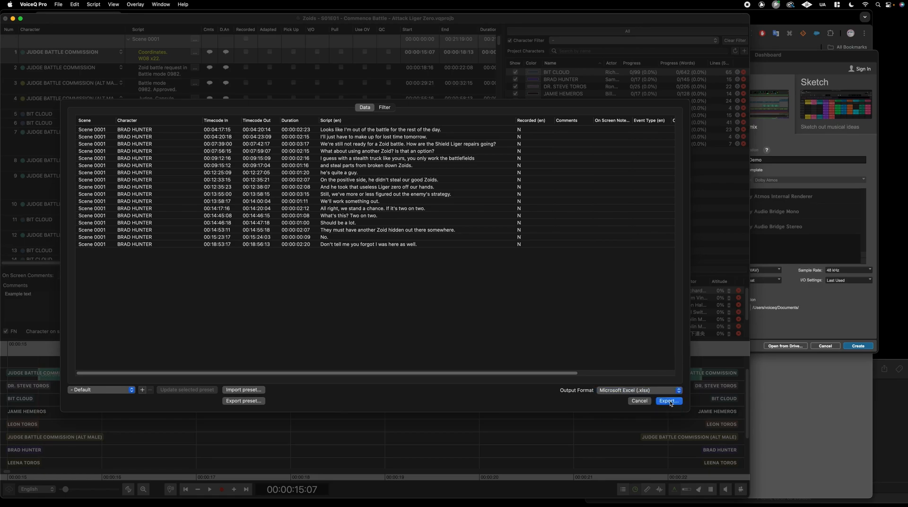
left_click(668, 401)
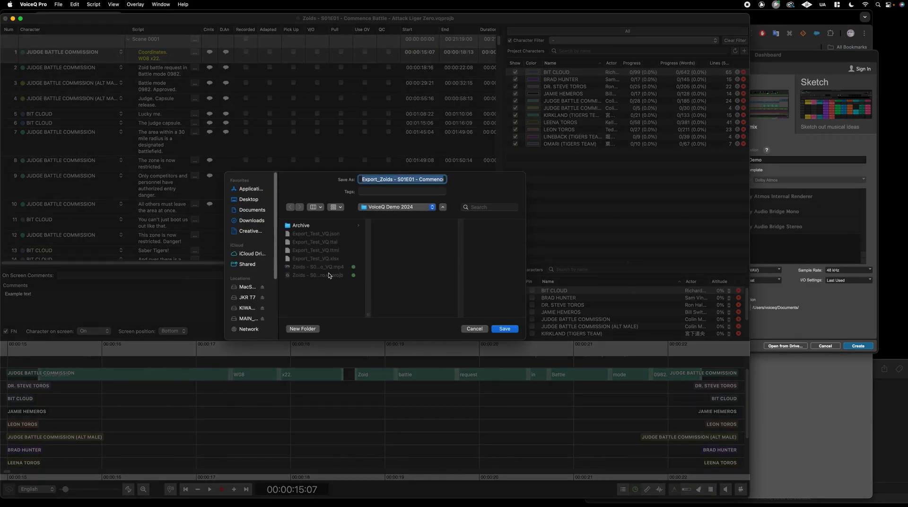
left_click(504, 328)
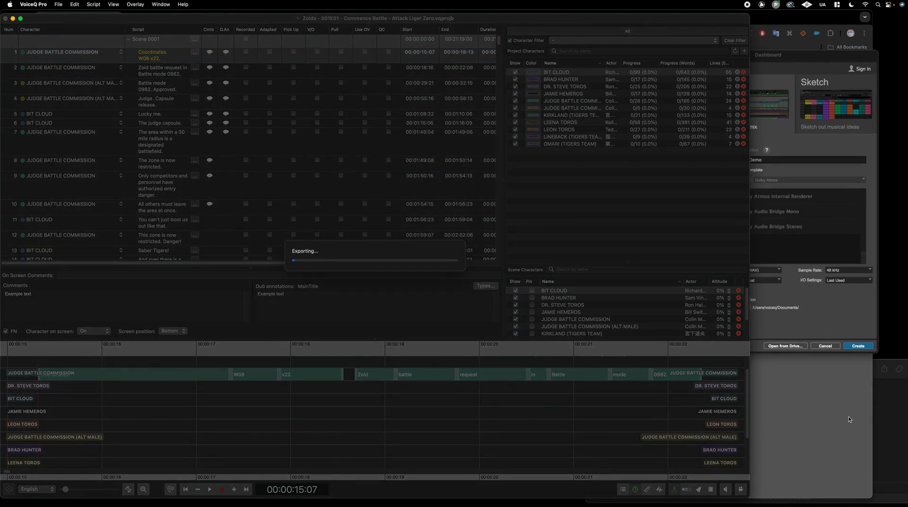
Quick Look the exported xlsx in the VoiceQ Demo 2024 folder, then return to VoiceQ Pro
left_click_drag(760, 377, 501, 228)
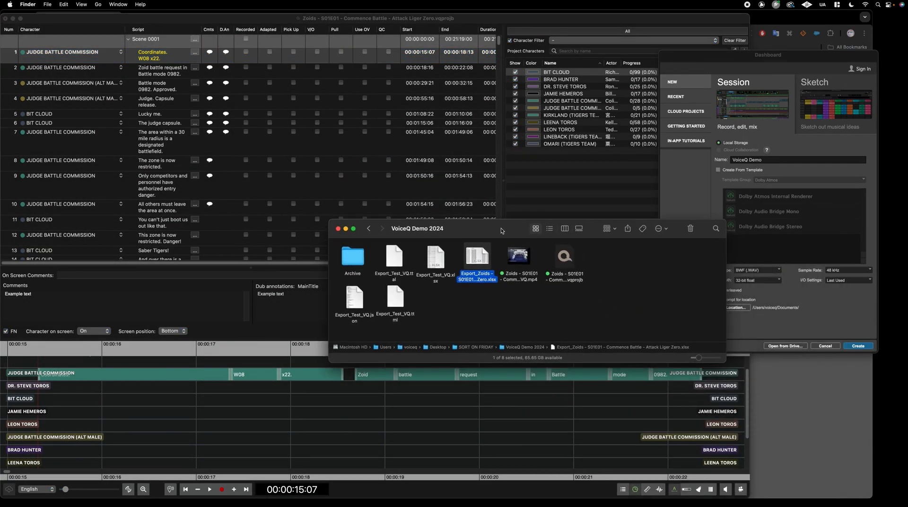
key("space")
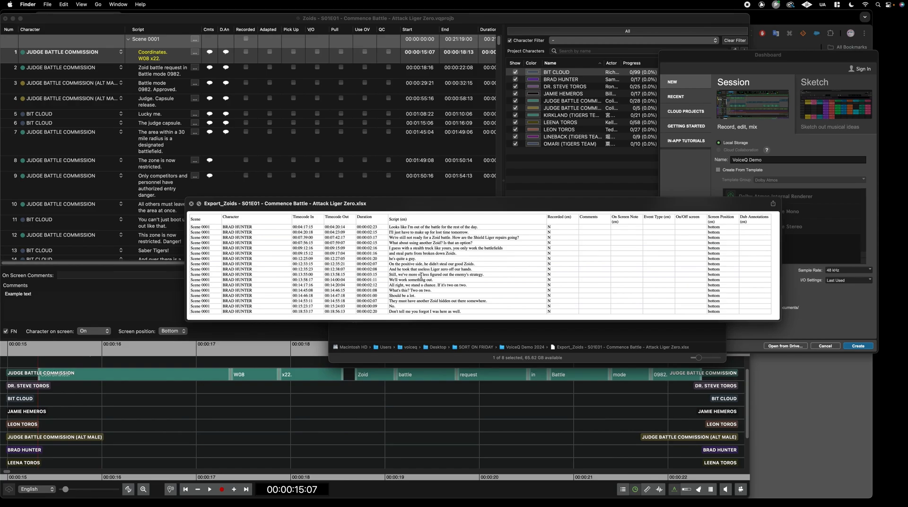
left_click(340, 394)
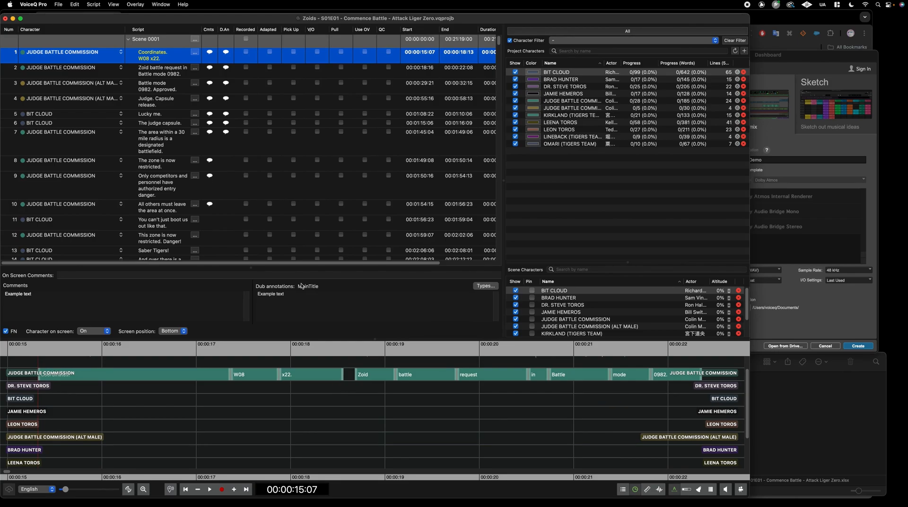
left_click(115, 5)
left_click(125, 17)
left_click(203, 221)
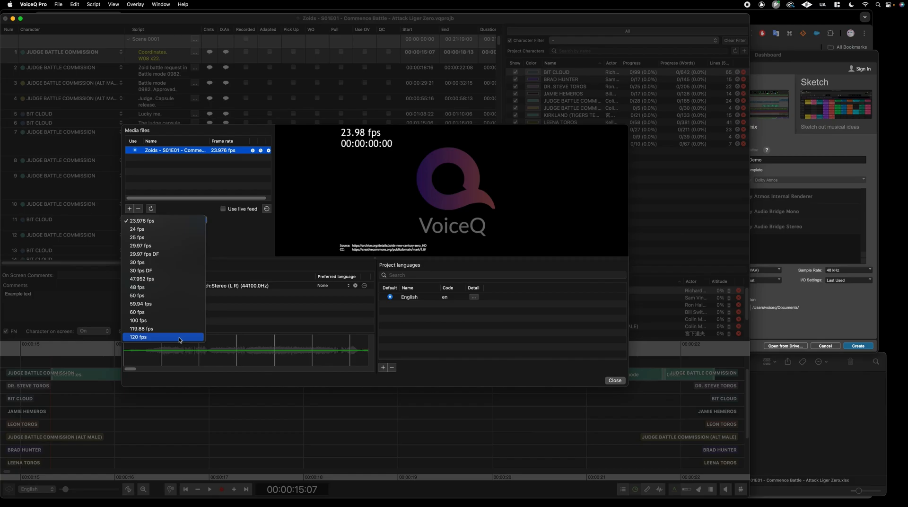
left_click(247, 240)
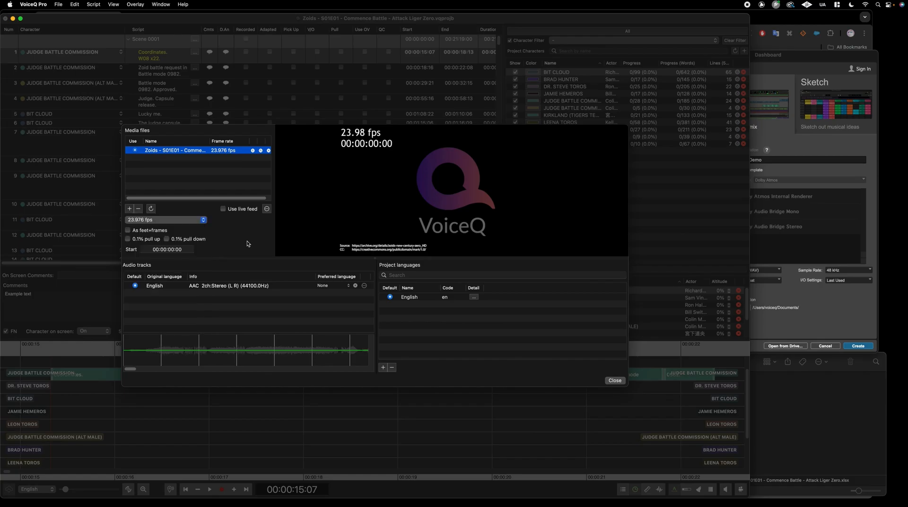
left_click(615, 381)
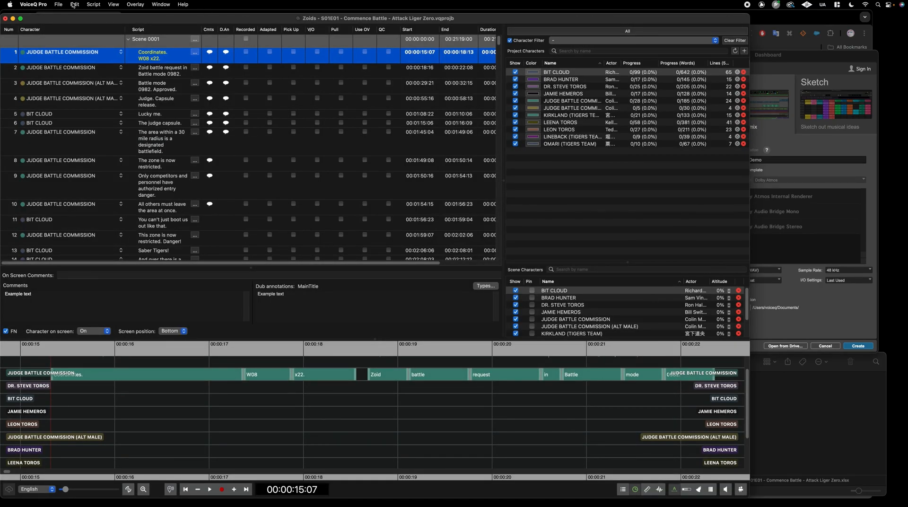
Import JoanIsAwful.xml as an audio description, adding an Unknown User character
left_click(59, 4)
mouse_move(134, 139)
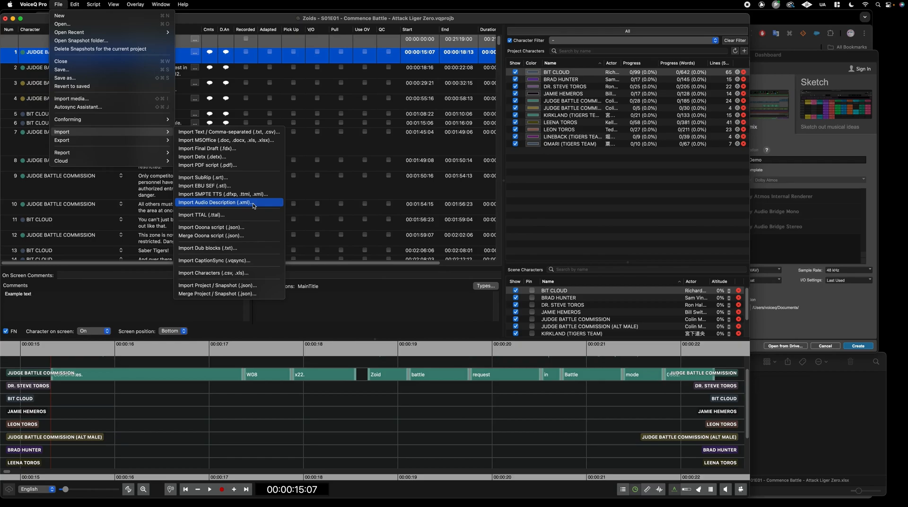
left_click(253, 202)
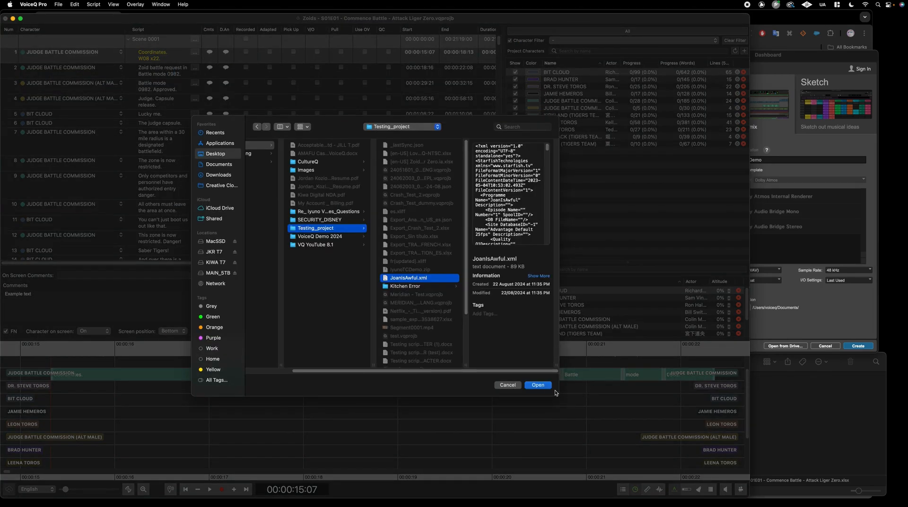
left_click(537, 385)
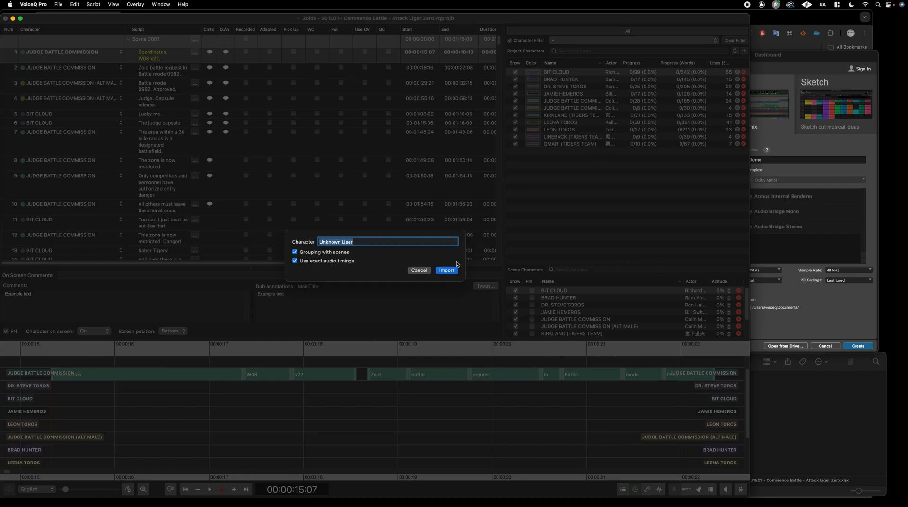
type("Character")
left_click(452, 269)
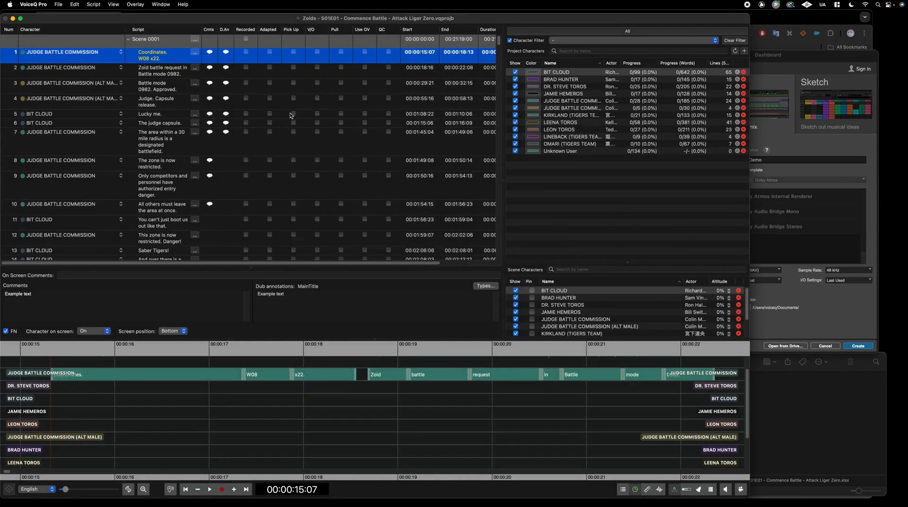
Collapse Scene 0001 and scroll through the JoanIsAwful scene's lines
left_click(128, 39)
left_click(128, 52)
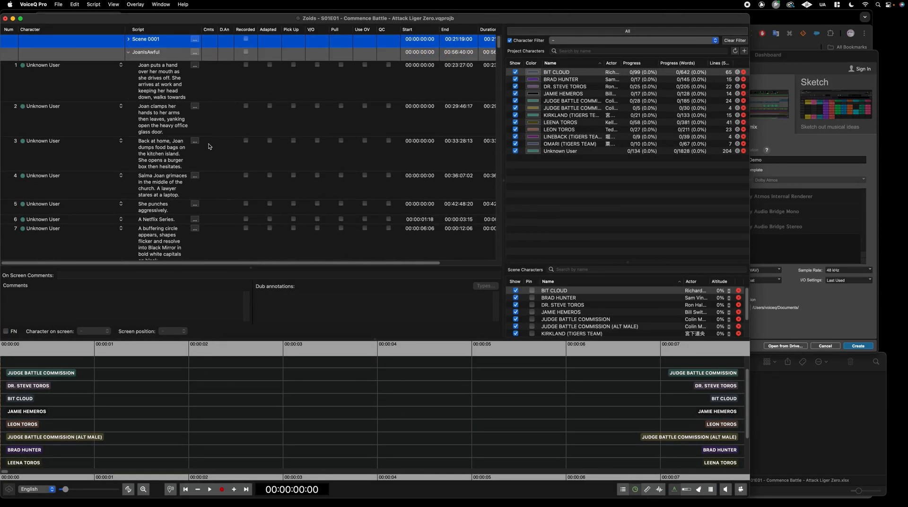
scroll(209, 147, "down", 5)
scroll(208, 146, "down", 15)
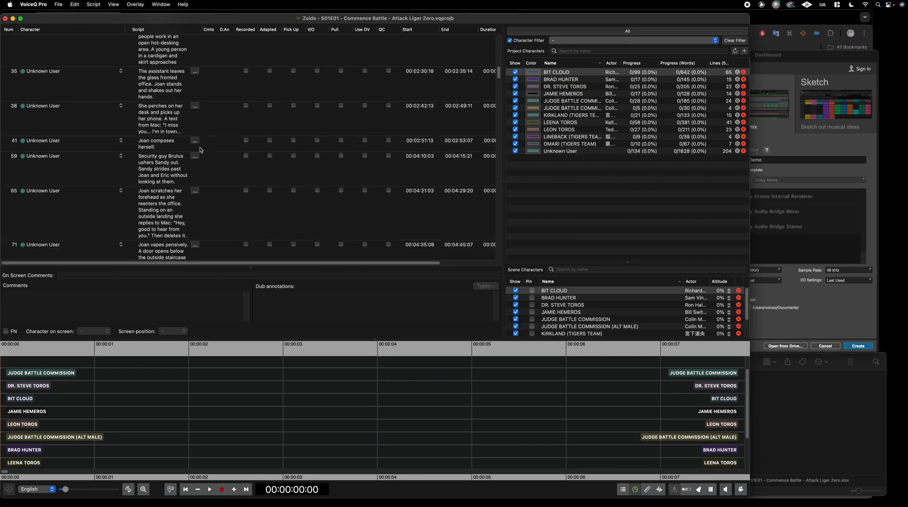
scroll(200, 149, "down", 20)
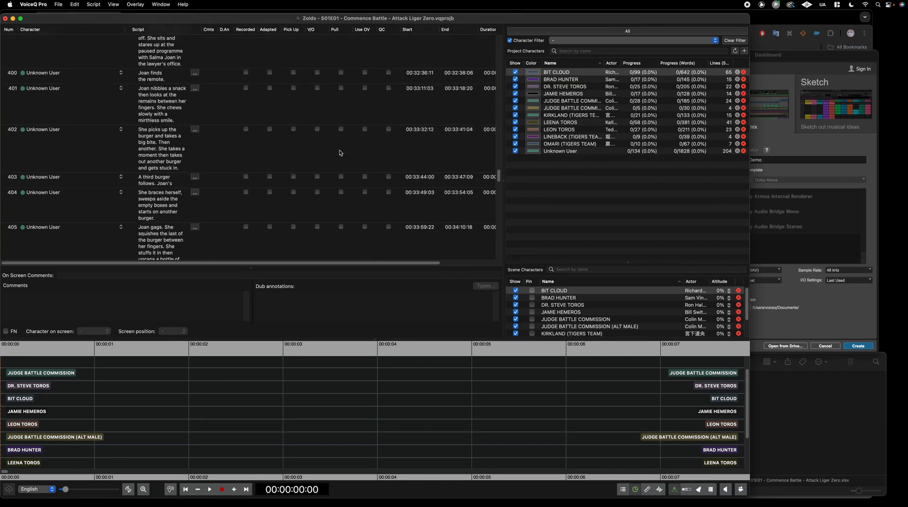
scroll(341, 151, "down", 10)
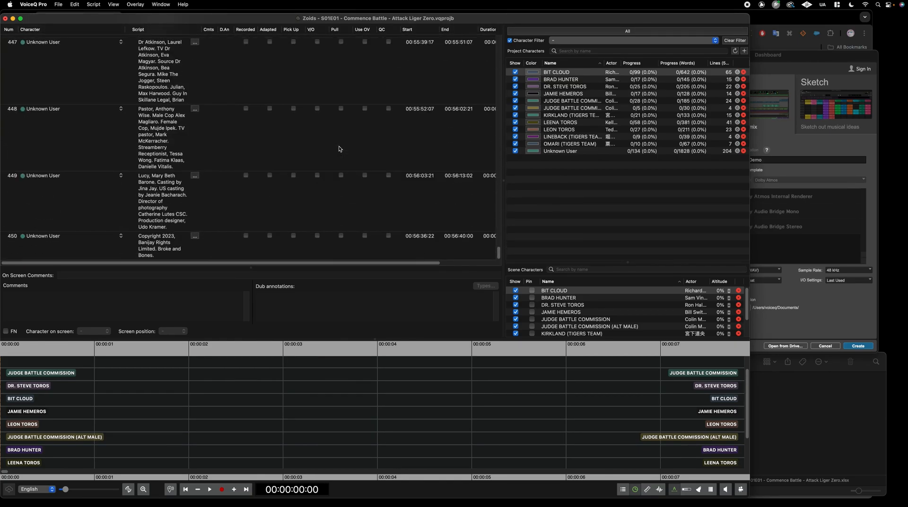
scroll(324, 143, "up", 20)
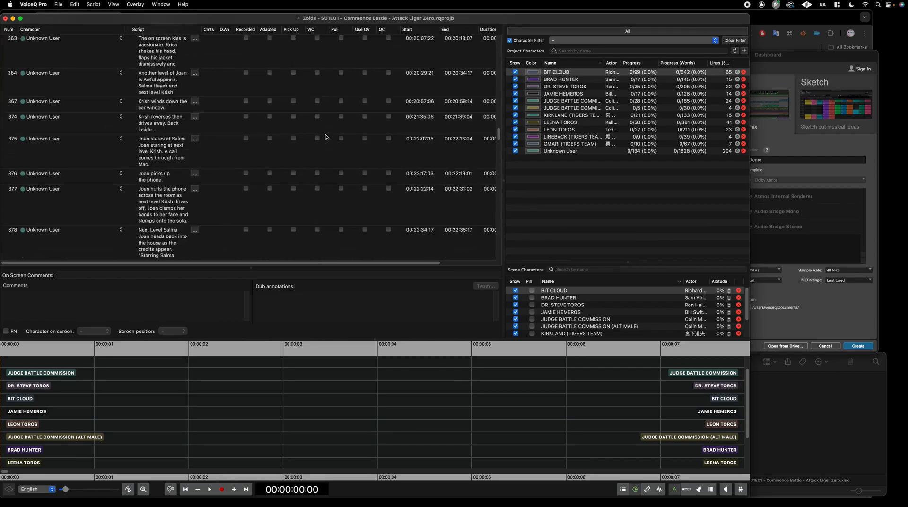
scroll(325, 140, "up", 15)
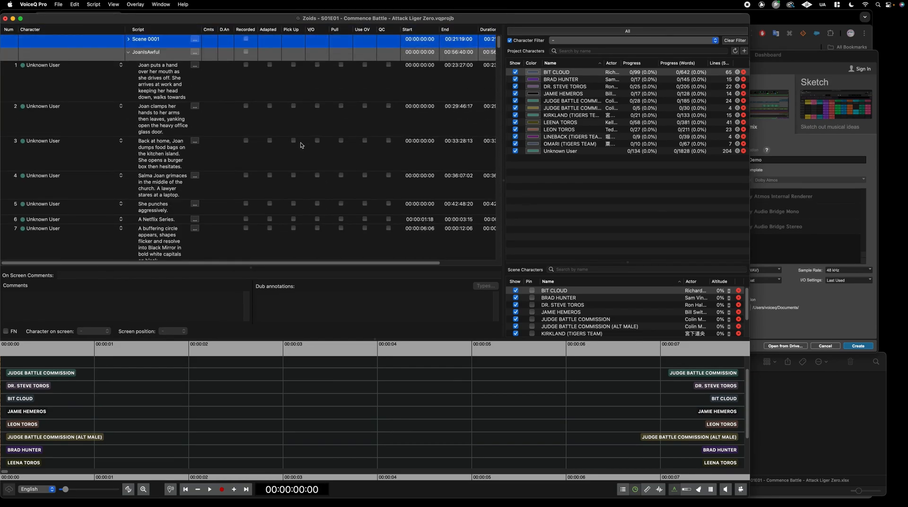
Delete the JoanIsAwful scene and confirm the deletion
left_click(151, 56)
right_click(175, 58)
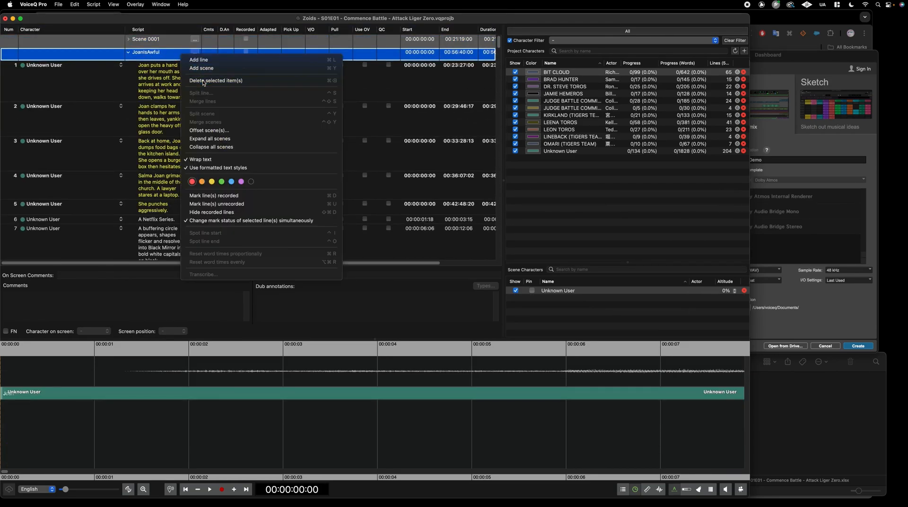
left_click(216, 89)
key("Return")
left_click(129, 39)
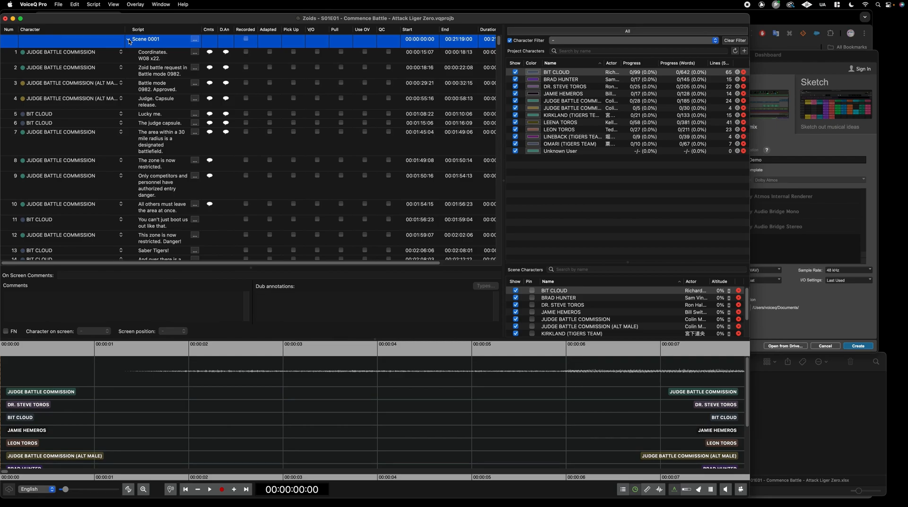
Remove the Unknown User character and show the video window, moved up and right
left_click(744, 152)
left_click(741, 489)
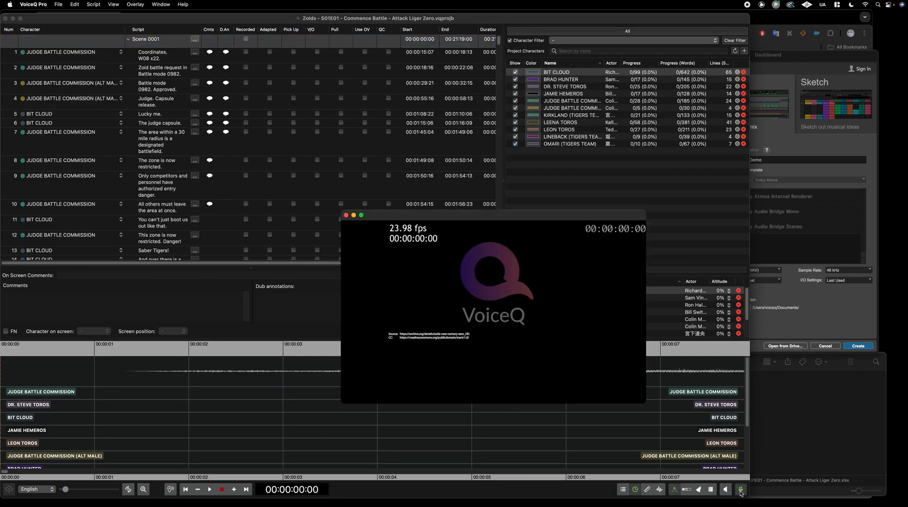
left_click_drag(497, 222, 552, 197)
Cue the video to line 7 at 00:01:45:04
left_click(104, 132)
left_click(164, 168)
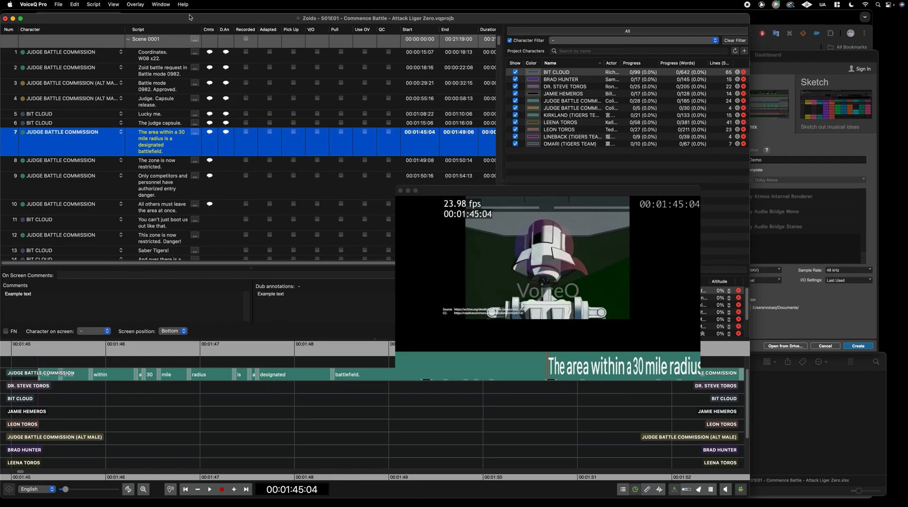
left_click(142, 4)
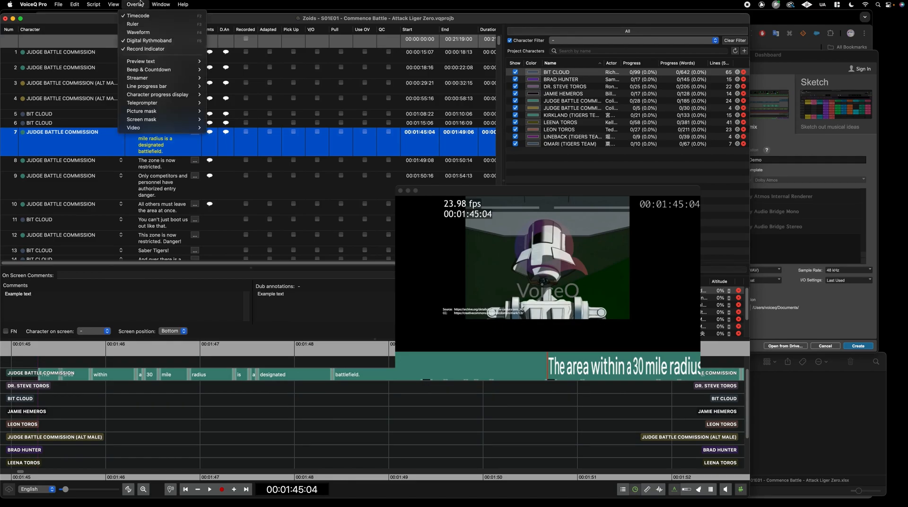
mouse_move(156, 3)
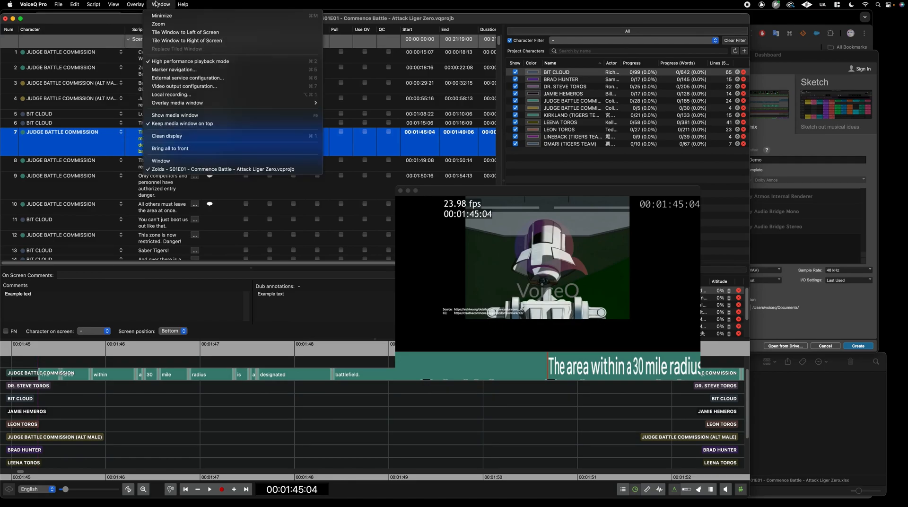
Set video output to OpenGL and toggle mipmapping off and back on
left_click(191, 87)
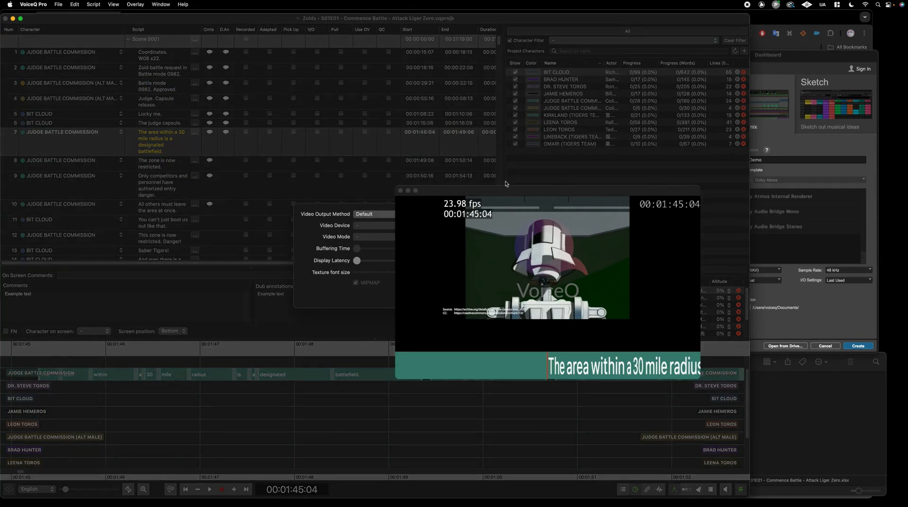
left_click_drag(502, 190, 591, 107)
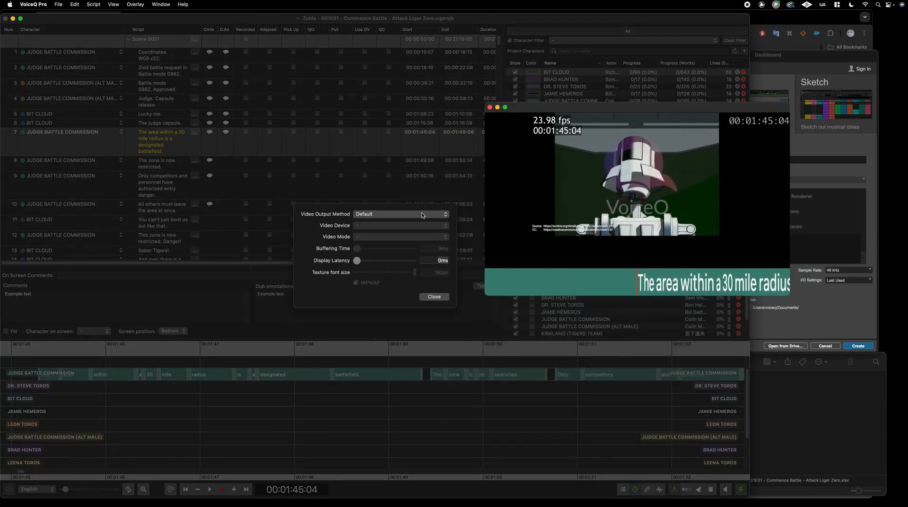
left_click(436, 214)
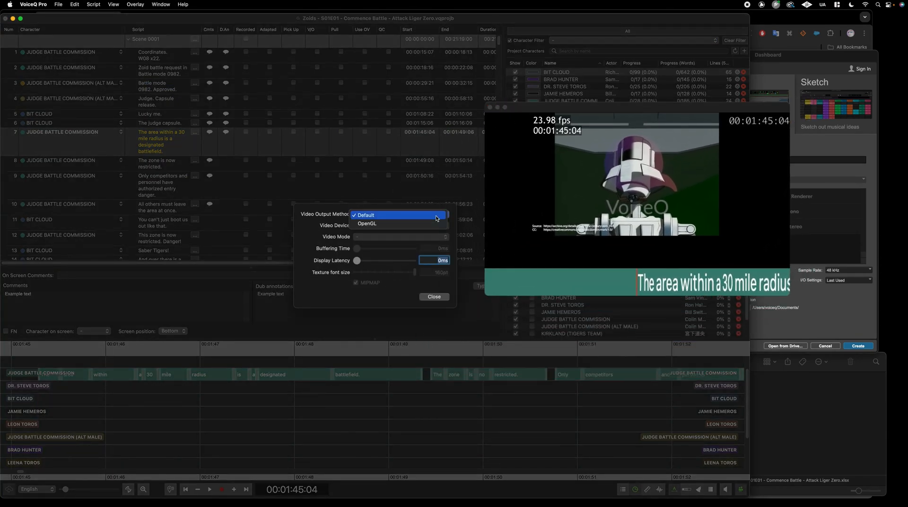
left_click(430, 224)
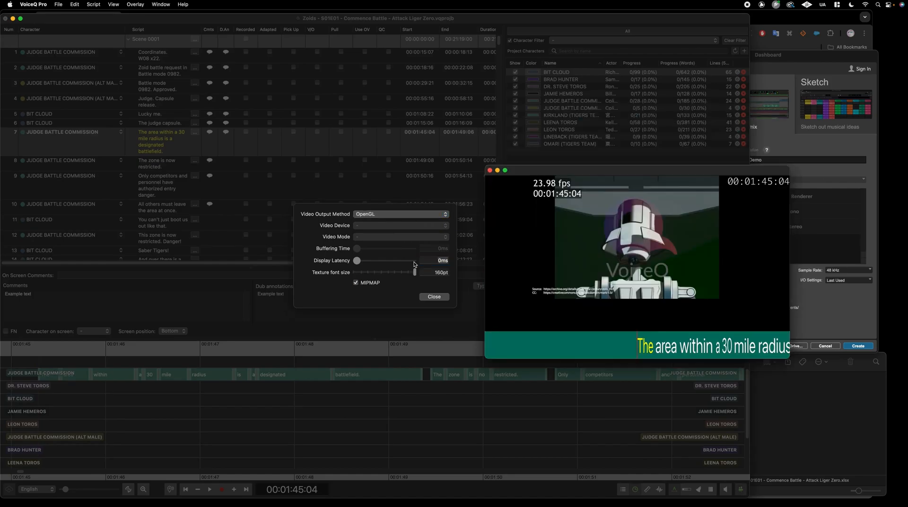
left_click(357, 262)
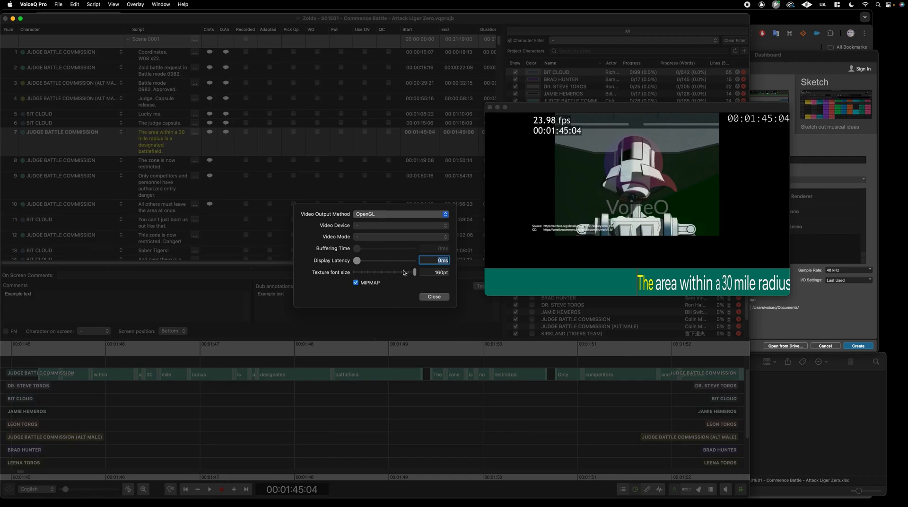
left_click(357, 283)
left_click(356, 283)
Enlarge the video window, set texture font size to 128pt, keep OpenGL, and close
left_click_drag(485, 103, 457, 74)
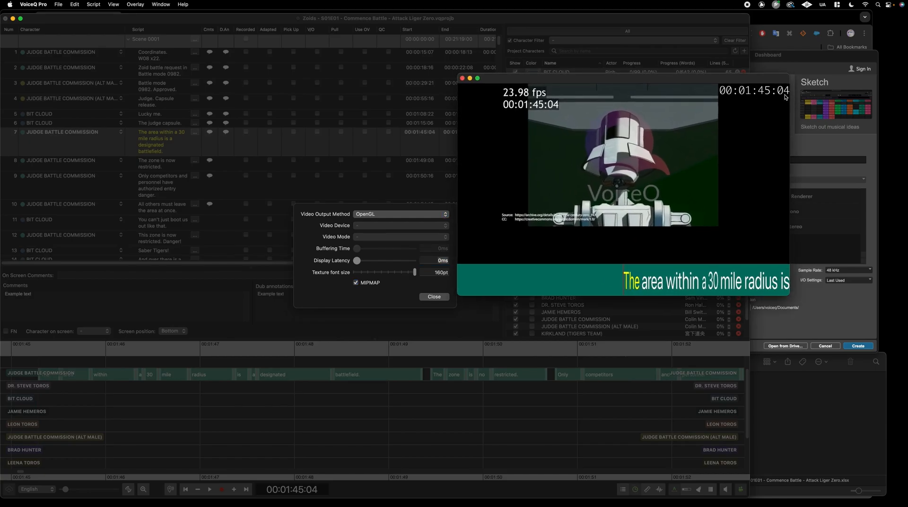
left_click_drag(787, 76, 831, 91)
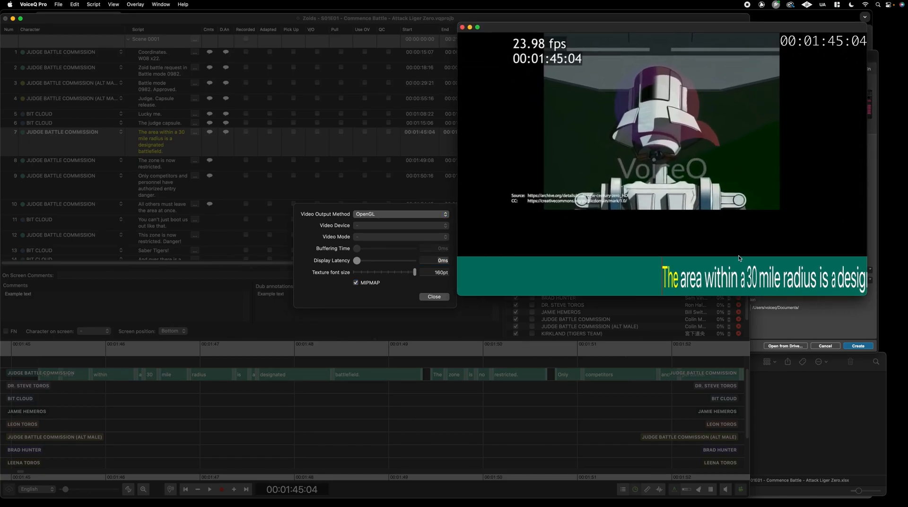
left_click(416, 276)
mouse_move(403, 273)
left_mouse_down()
mouse_move(382, 273)
mouse_move(405, 273)
left_mouse_up()
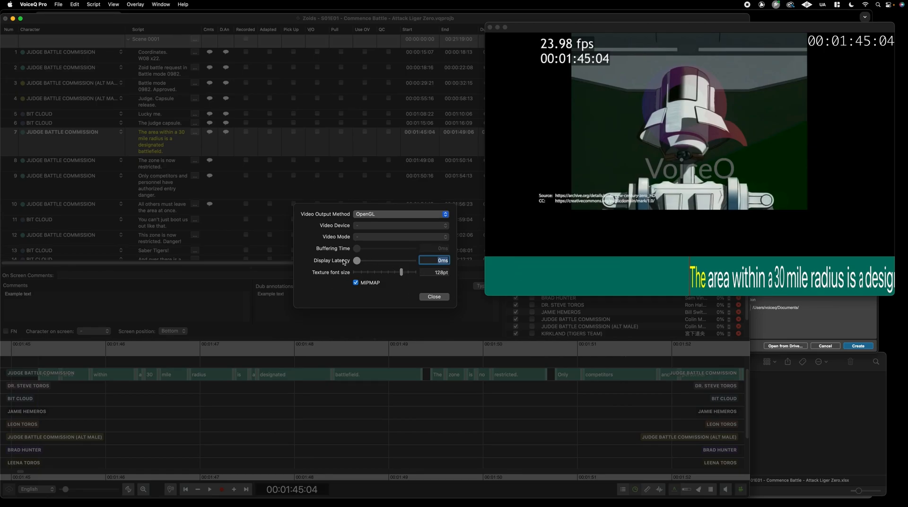
left_click(394, 215)
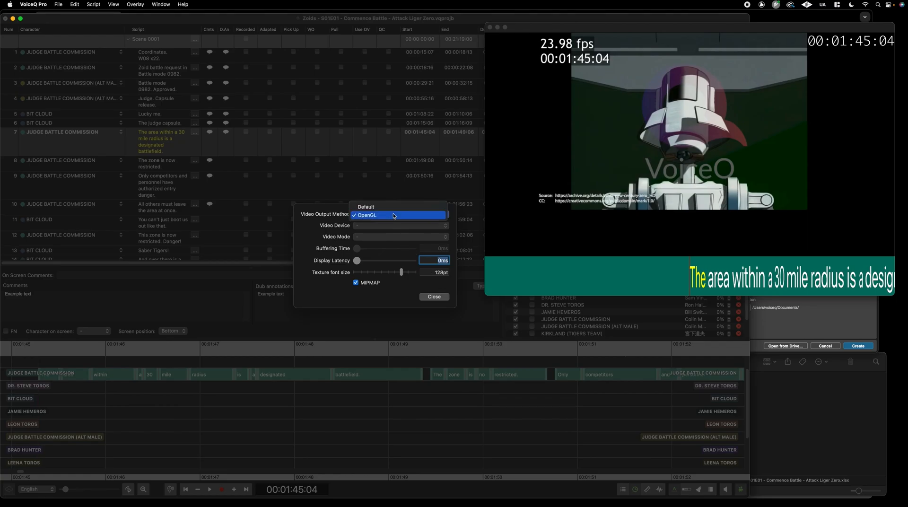
left_click(346, 215)
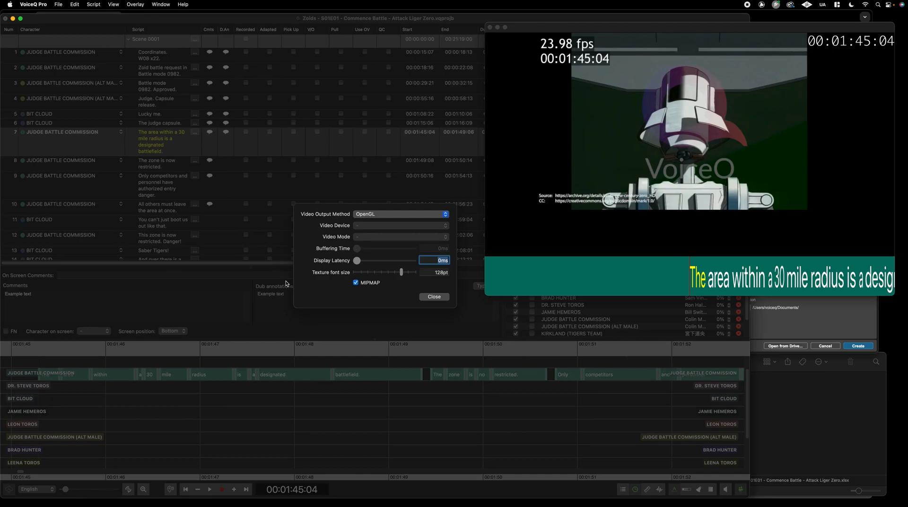
left_click(434, 297)
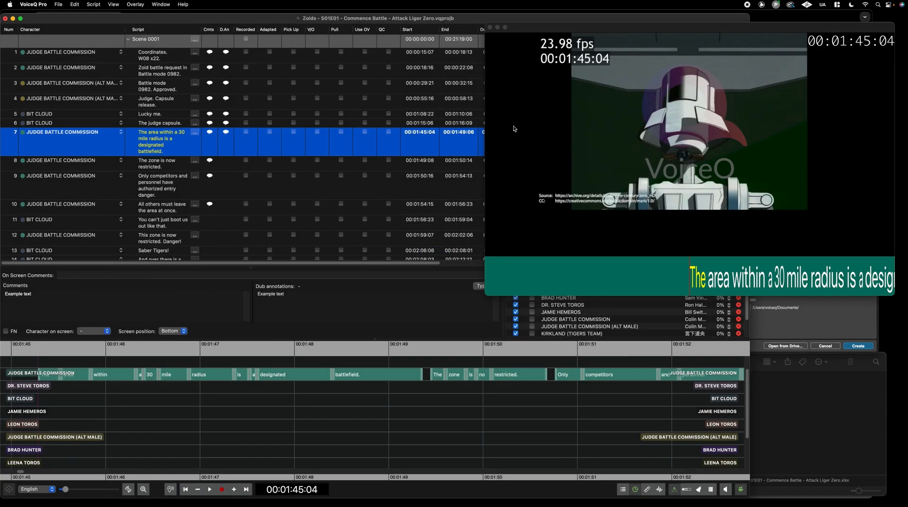
Enlarge the video window, play ahead and stop at 02:01:21
left_click_drag(540, 32, 156, 40)
left_click_drag(513, 303, 866, 388)
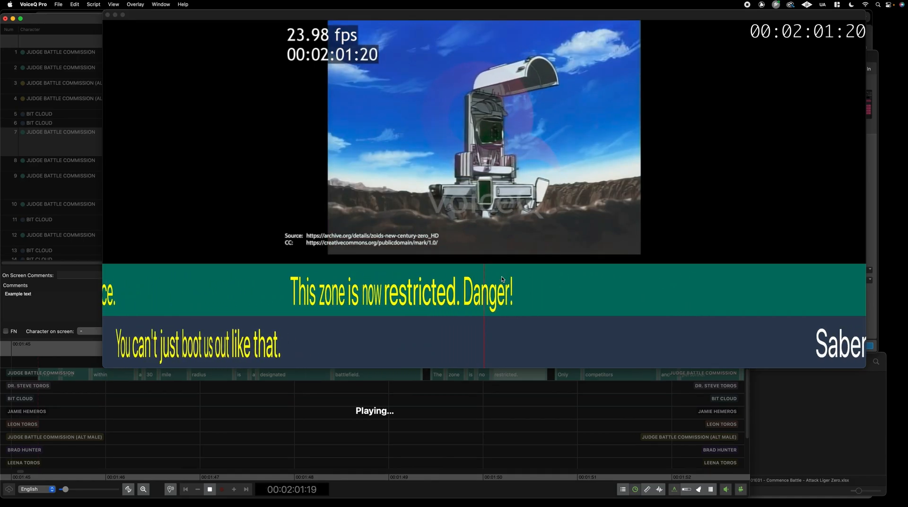
key("space")
left_click_drag(108, 365, 306, 287)
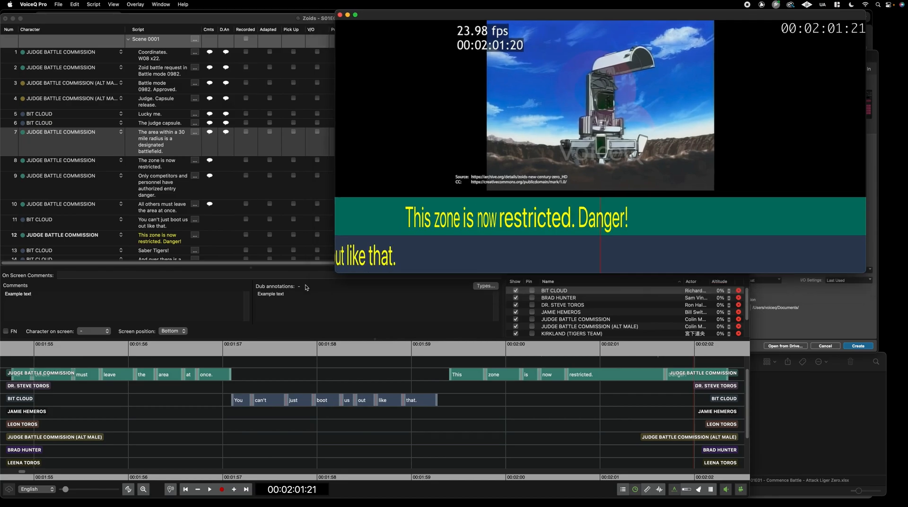
Open Preferences on Media options and enlarge the video window to 1,699 × 1,075
left_click(33, 4)
left_click(39, 41)
left_click_drag(261, 54, 189, 88)
left_click_drag(368, 109, 512, 27)
left_click_drag(777, 286, 886, 439)
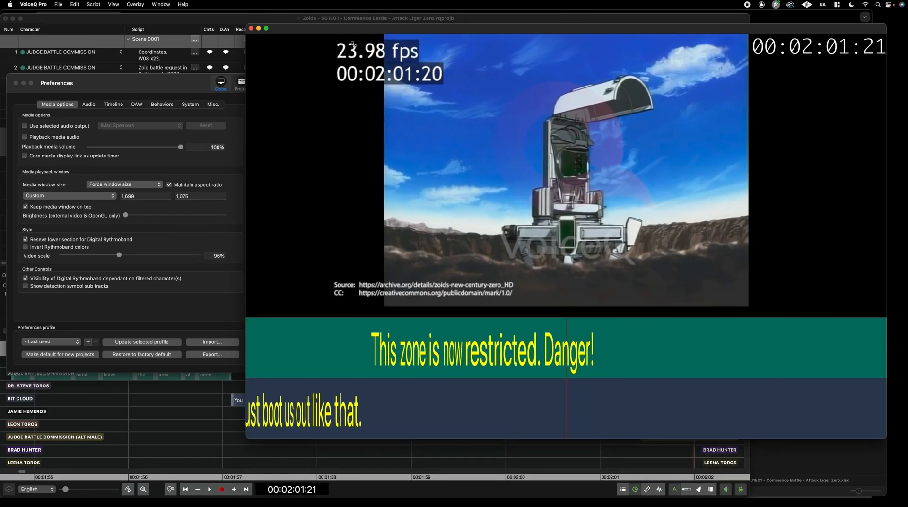
In Project preferences, use Chalkboard SE for the rythmoband and set Preview text to All lines
left_click_drag(359, 30, 368, 27)
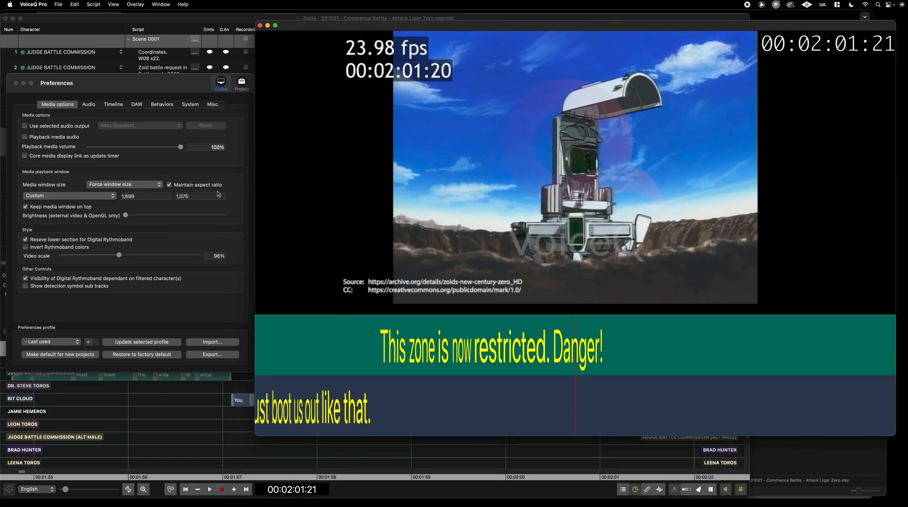
left_click(240, 85)
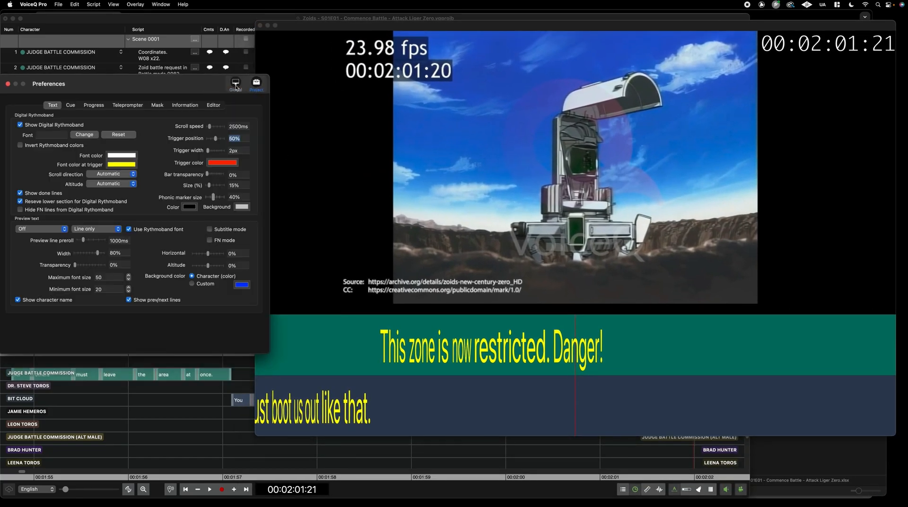
left_click(90, 134)
left_click_drag(256, 435, 308, 342)
scroll(555, 440, "down", 3)
scroll(556, 440, "down", 5)
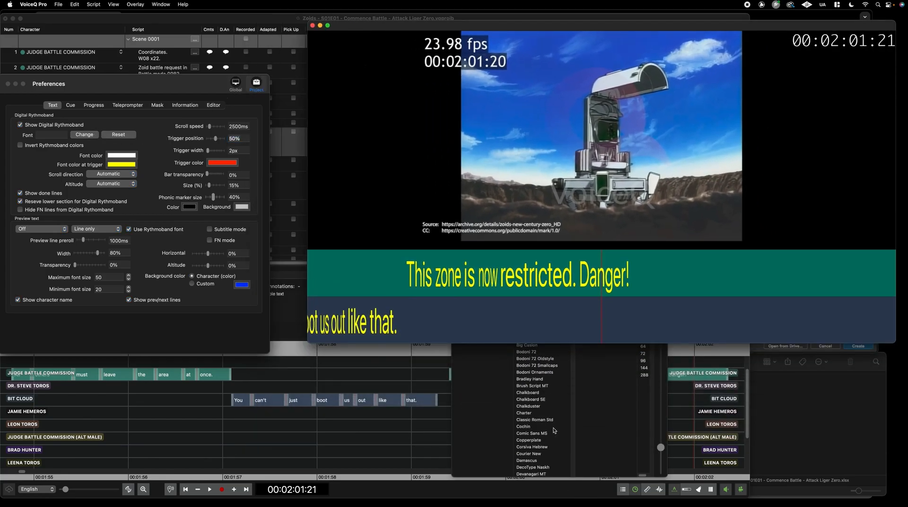
scroll(554, 430, "down", 2)
scroll(551, 438, "down", 3)
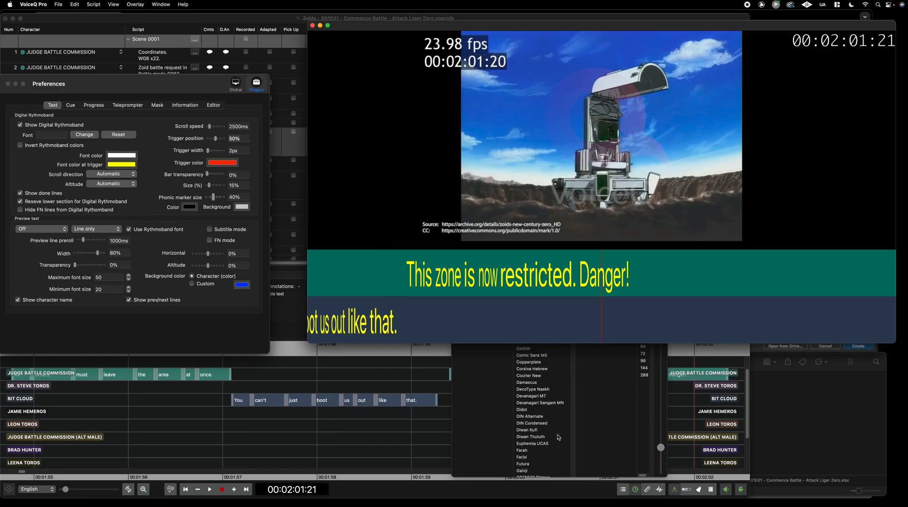
scroll(555, 421, "up", 2)
scroll(543, 399, "up", 2)
left_click(542, 367)
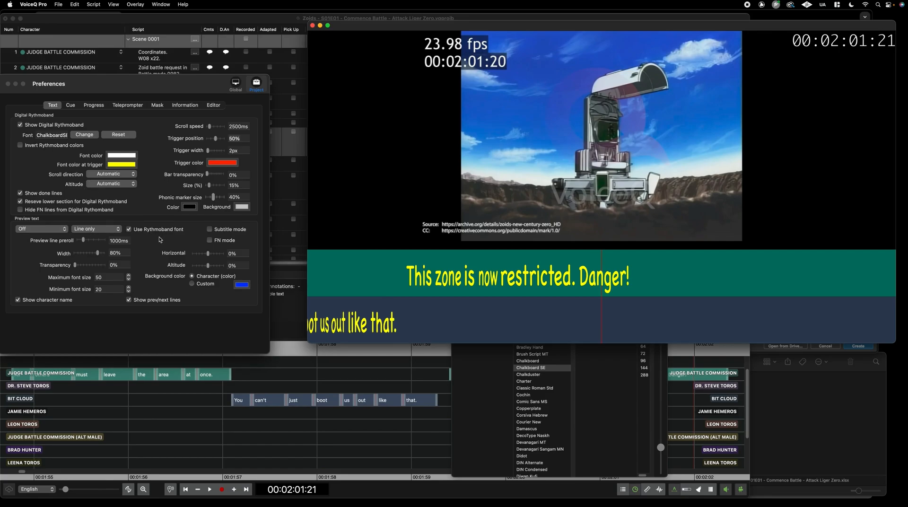
left_click(52, 230)
left_click(54, 243)
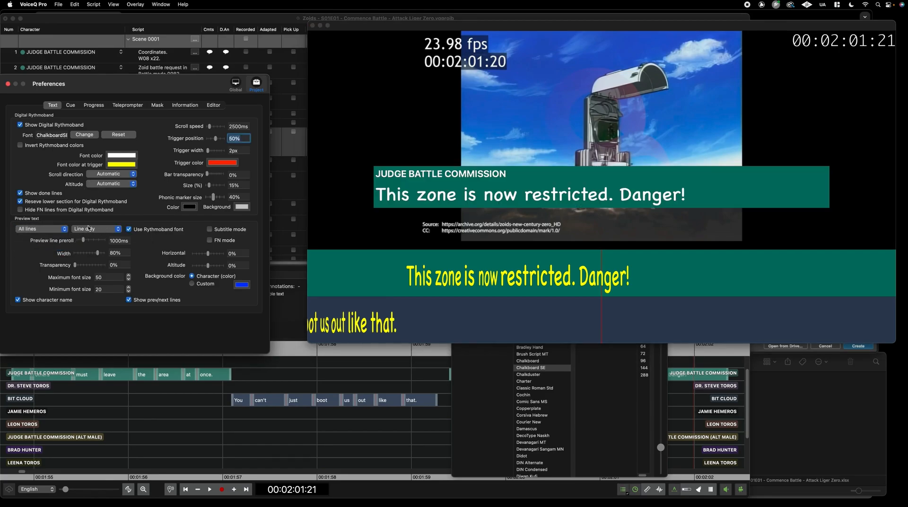
Hide prev/next lines, set maximum preview font size 35 and altitude -11%
left_click(130, 300)
left_click_drag(406, 119, 431, 96)
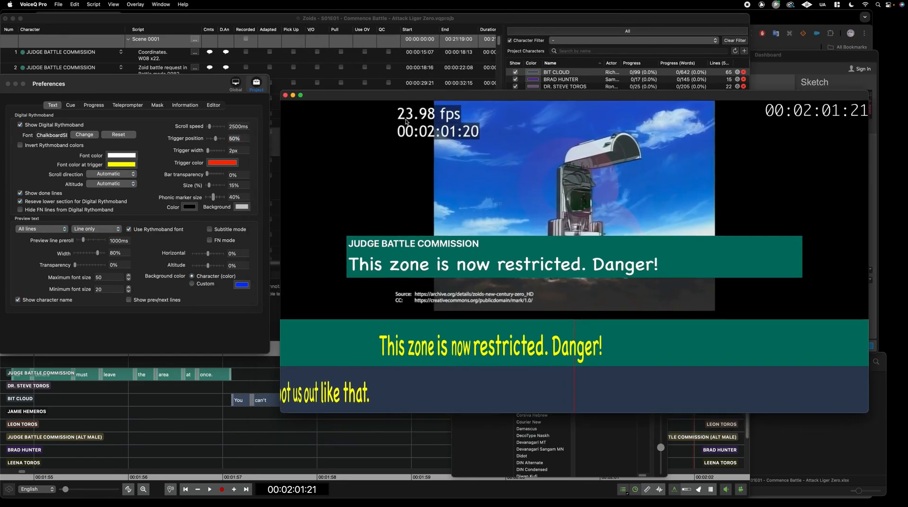
left_click(169, 310)
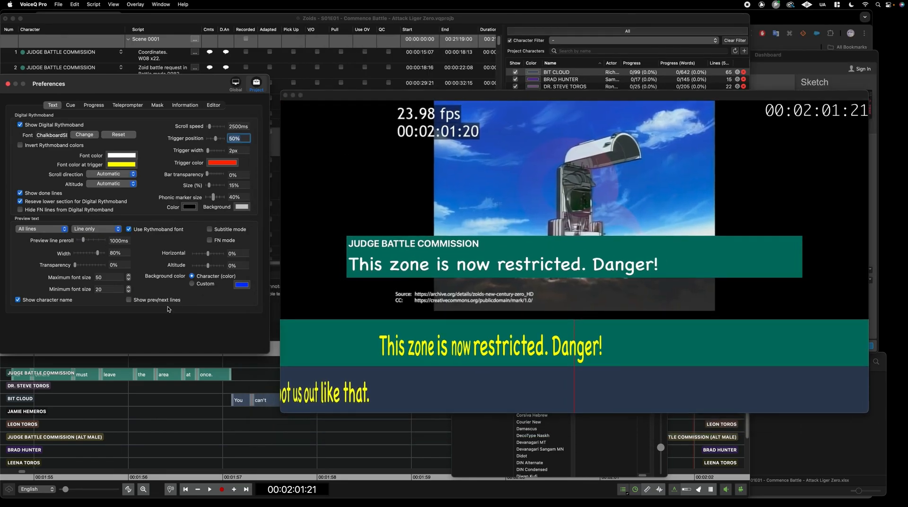
left_click(128, 279)
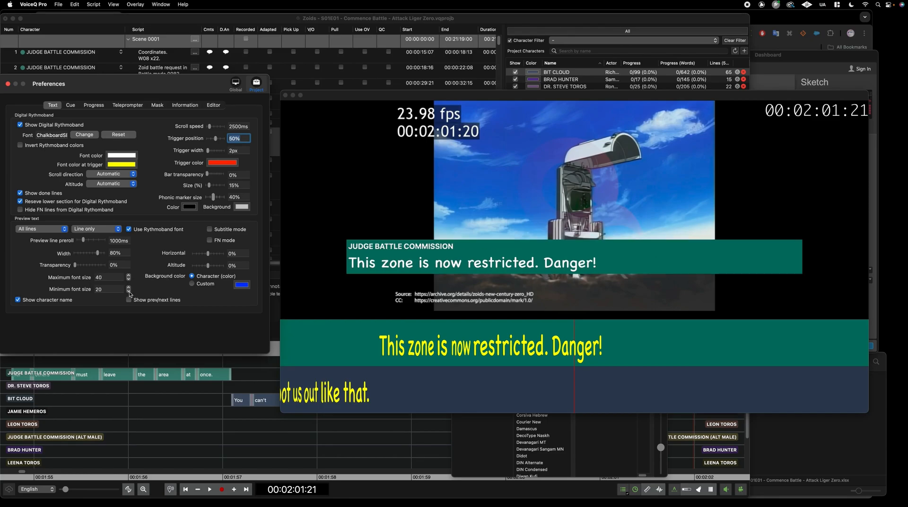
left_click(128, 279)
left_click(128, 279)
left_click(128, 275)
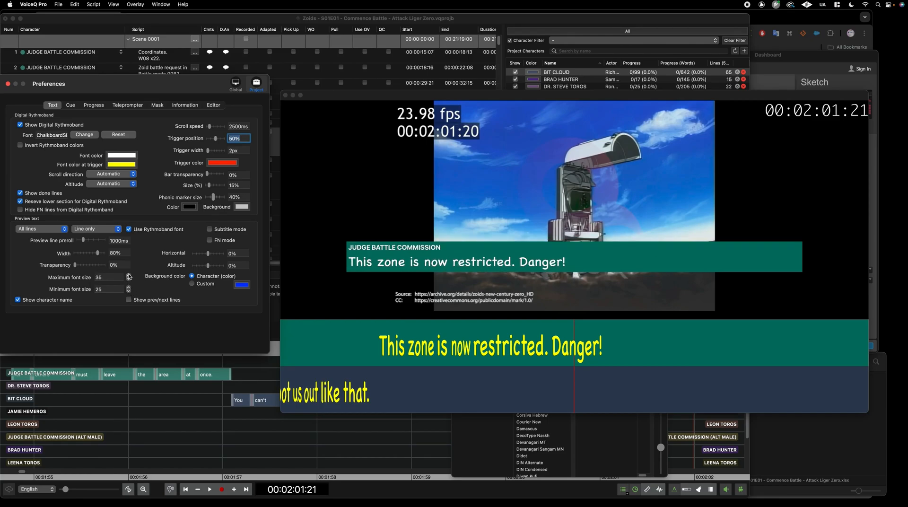
left_click_drag(208, 267, 207, 266)
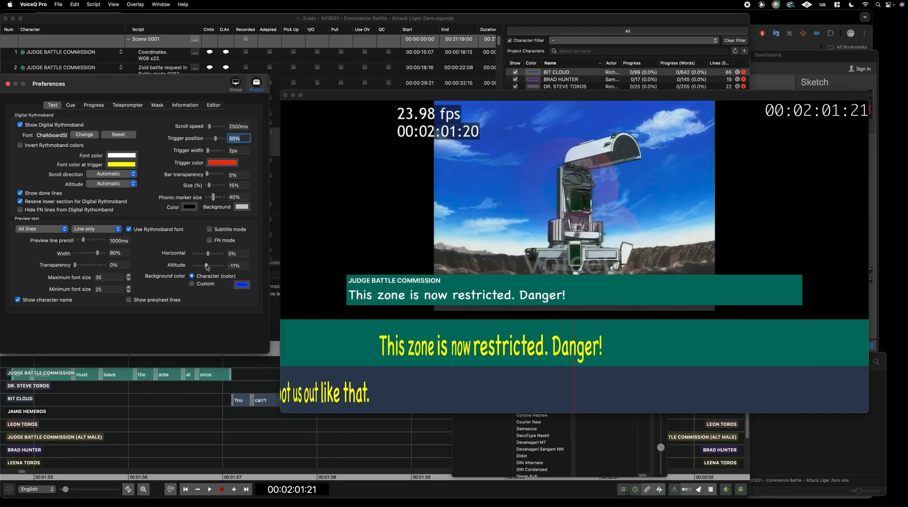
Shrink rythmoband text; set scroll speed 2321ms, trigger position 48%, trigger width 11px
left_click_drag(210, 185, 213, 188)
left_click_drag(210, 126, 211, 128)
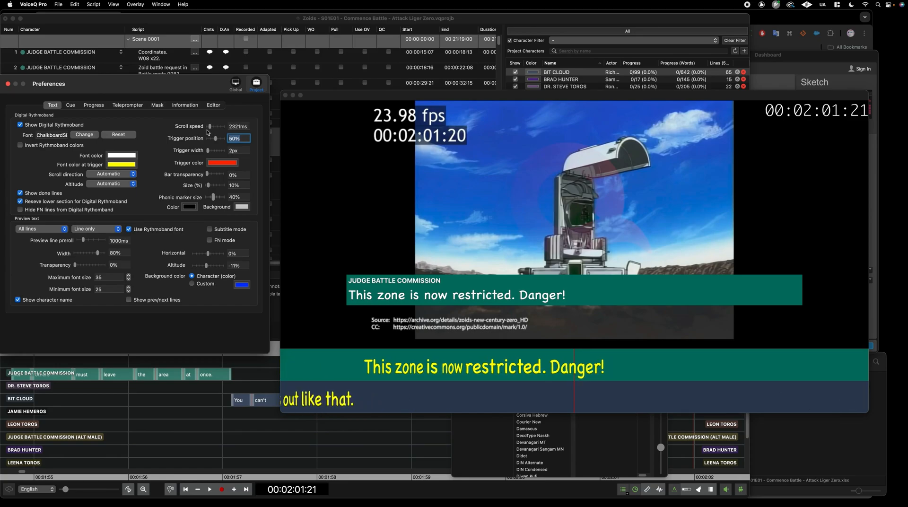
left_click_drag(215, 139, 215, 153)
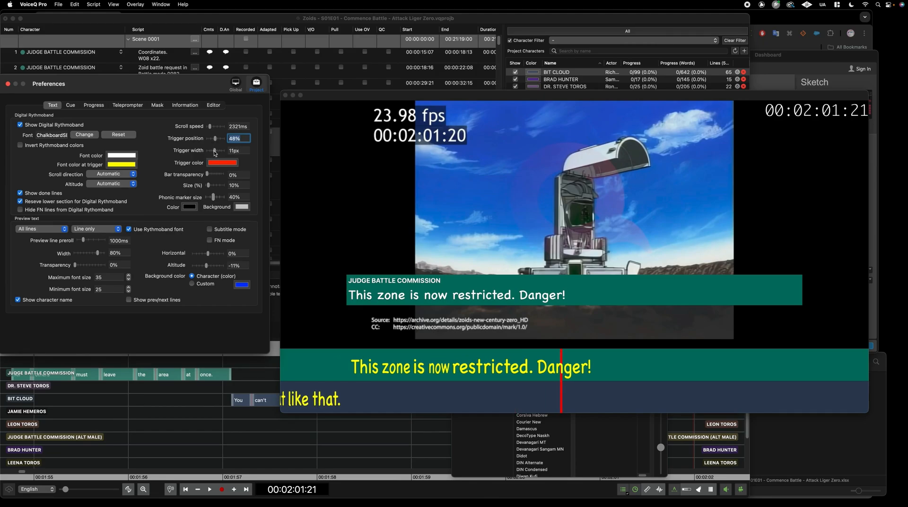
left_click(71, 105)
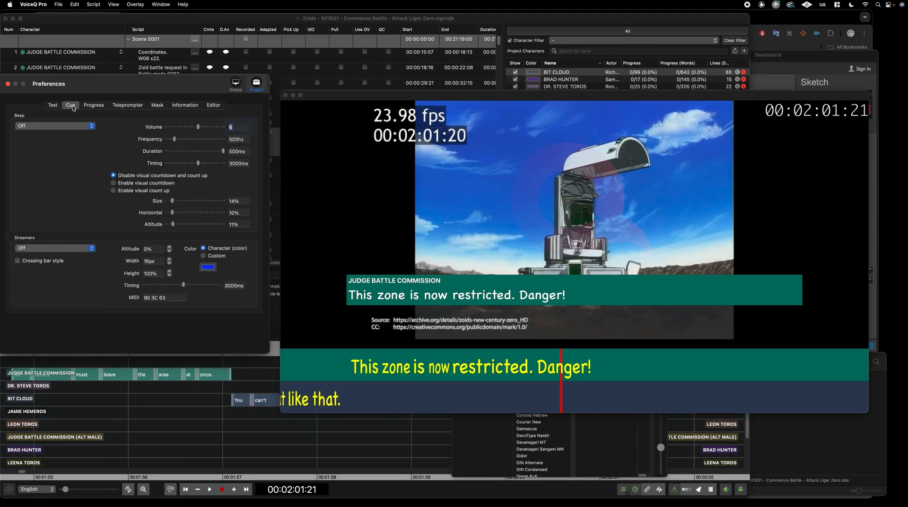
Set beeps before all lines and enable the visual countdown
left_click_drag(144, 87, 150, 84)
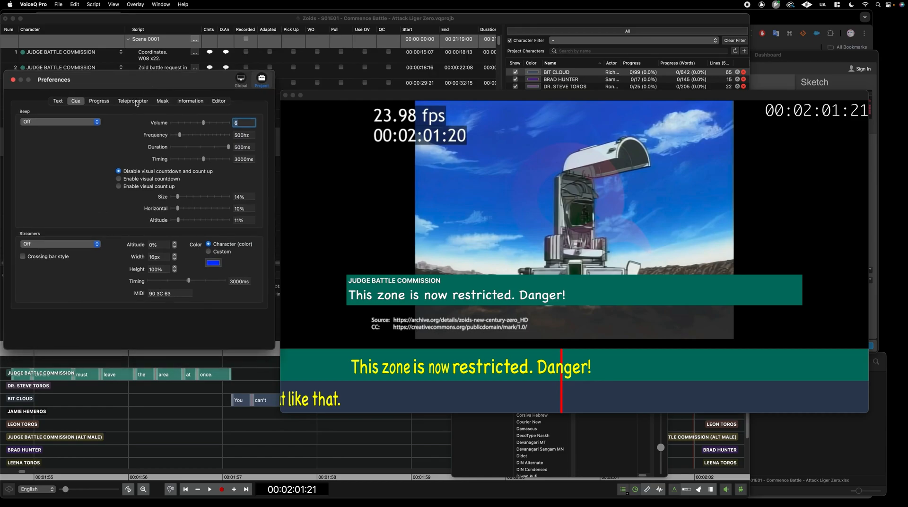
left_click(96, 123)
left_click(90, 140)
left_click(119, 178)
Preview the enlarged countdown near 00:01:56, then set Streamers to All lines
left_click(218, 435)
left_click_drag(219, 435, 197, 427)
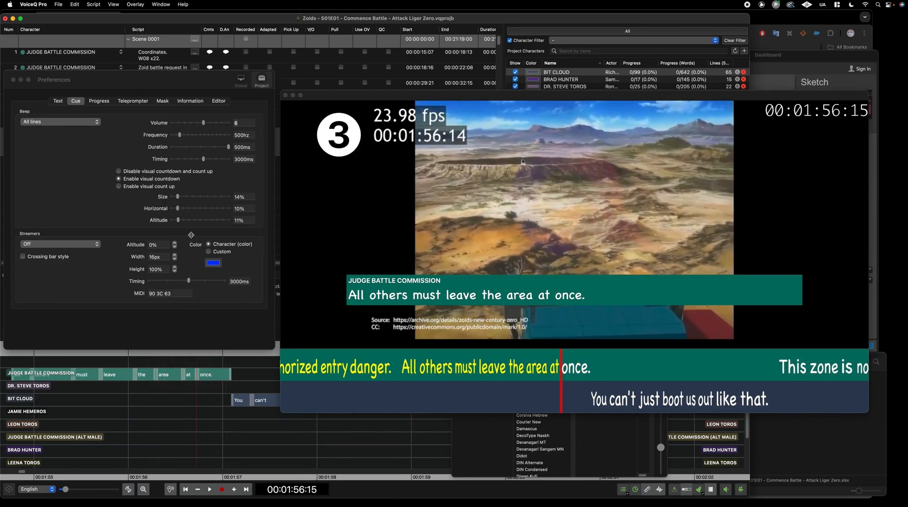
left_click_drag(179, 197, 179, 219)
left_click_drag(196, 428, 111, 429)
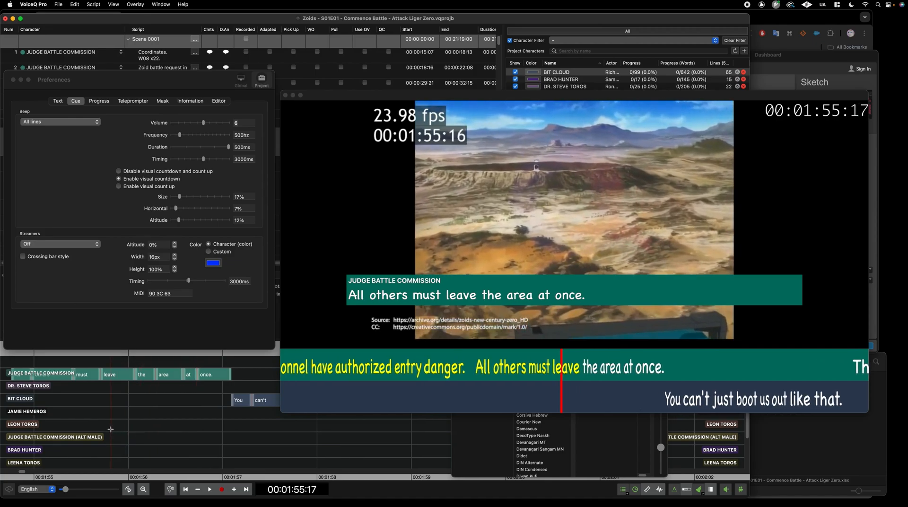
key("space")
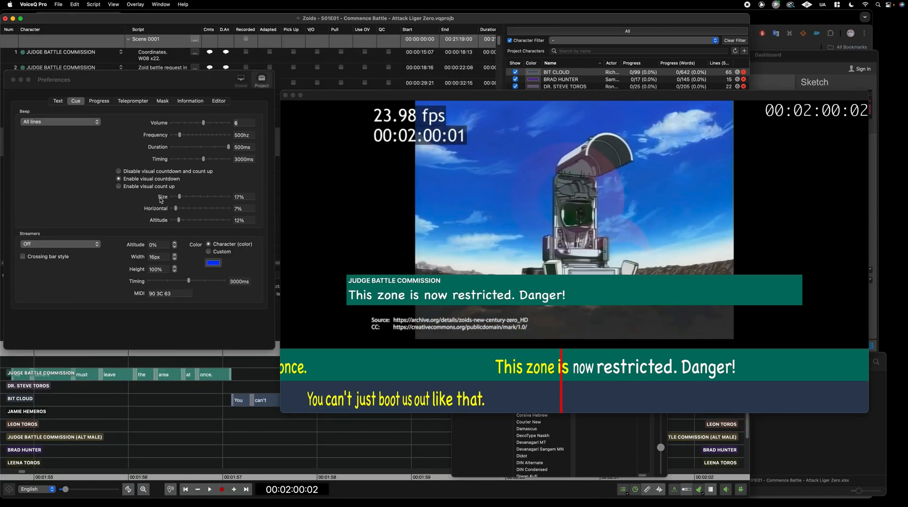
left_click(119, 187)
mouse_move(201, 420)
left_mouse_down()
mouse_move(134, 418)
mouse_move(210, 418)
left_mouse_up()
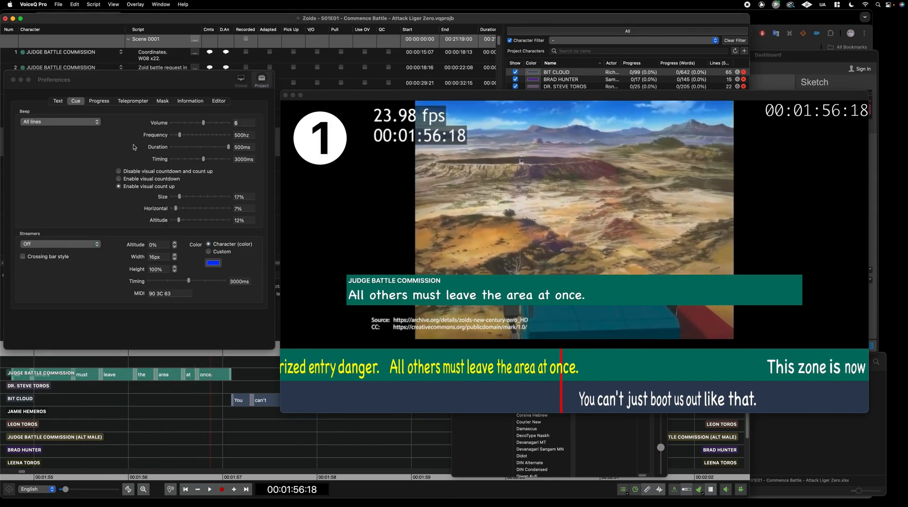
left_click(119, 179)
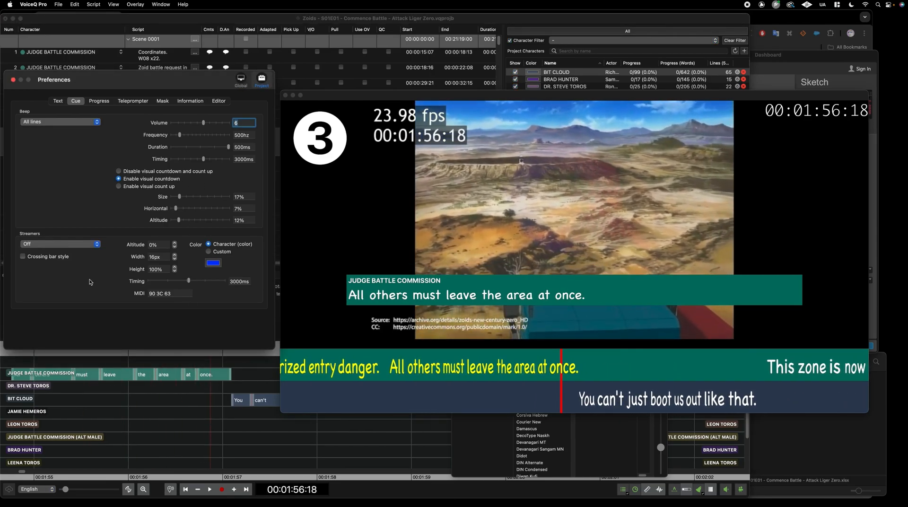
left_click(91, 244)
left_click(85, 244)
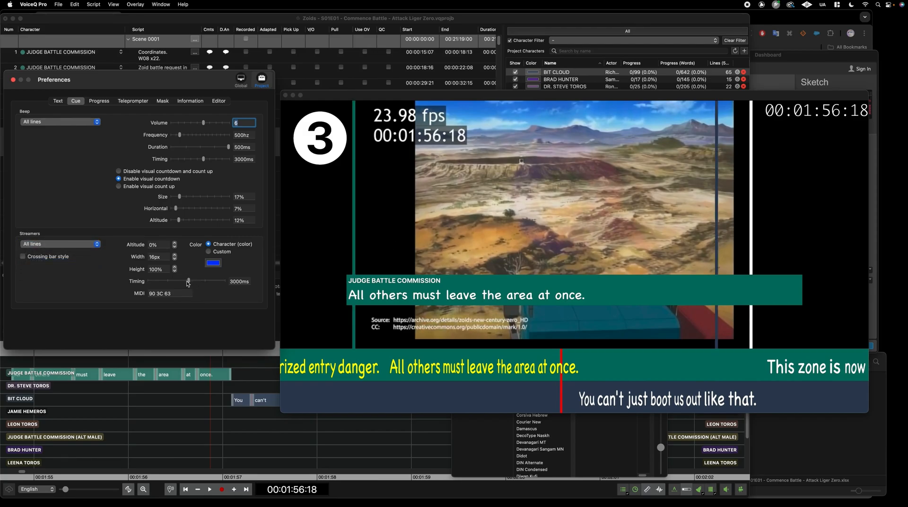
Replay the current line and set Streamers to Off
left_click(195, 423)
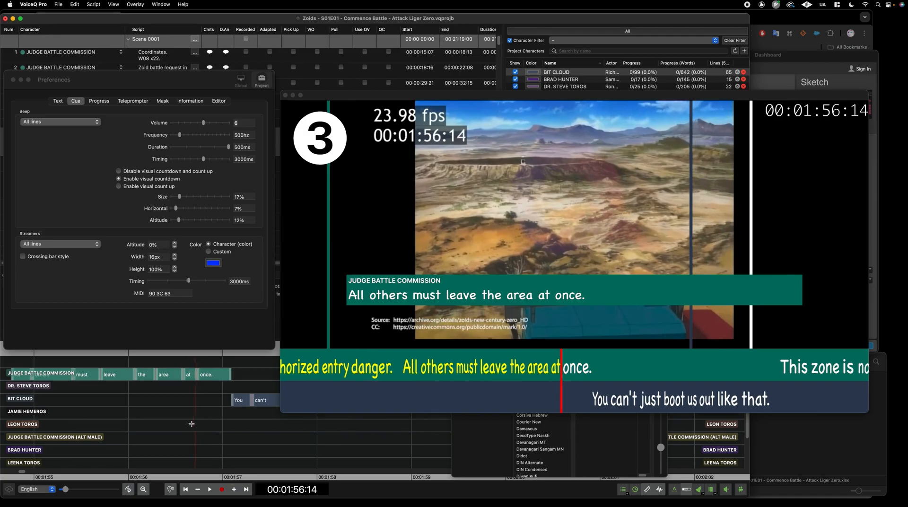
left_click(189, 421)
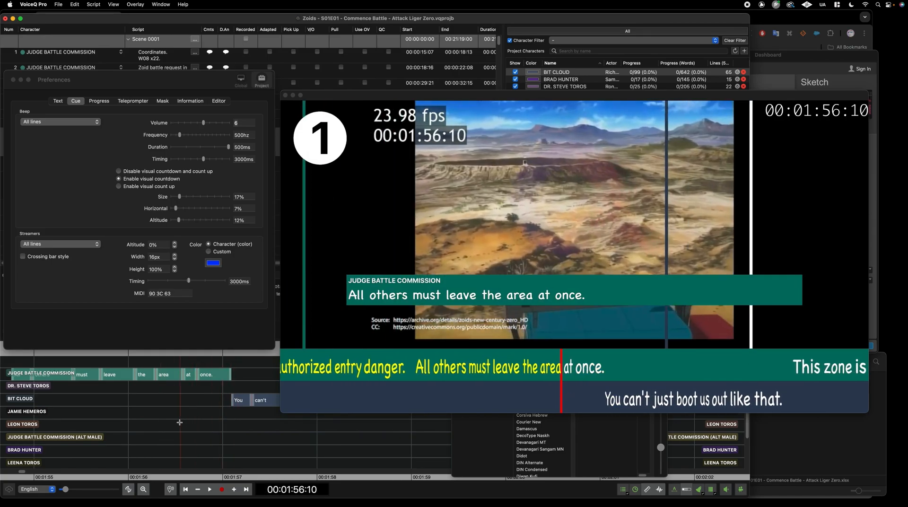
left_click(78, 244)
left_click(72, 229)
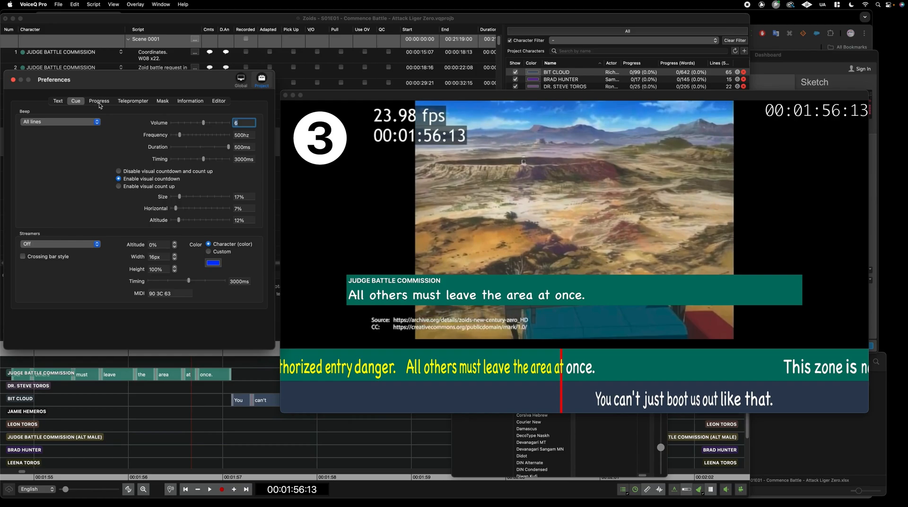
Turn the cue beep off and show the Progress page in Preferences
left_click(698, 491)
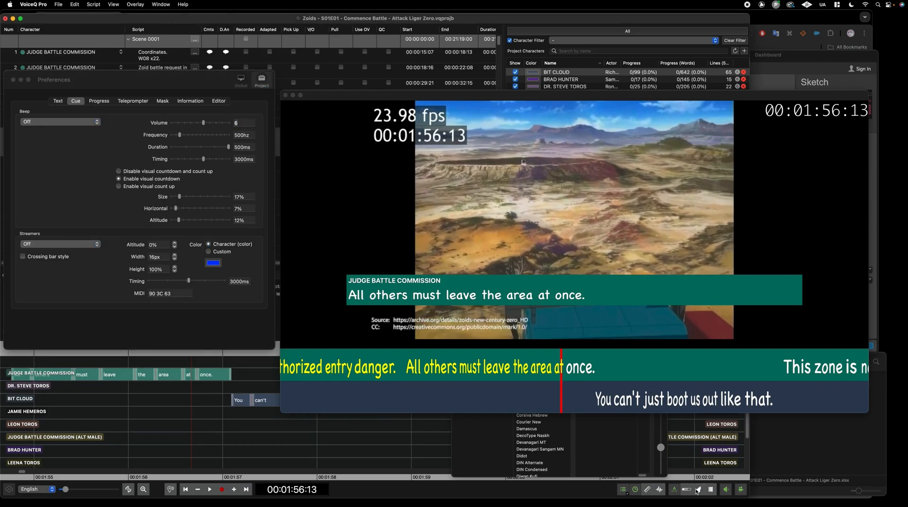
left_click(90, 175)
left_click(98, 101)
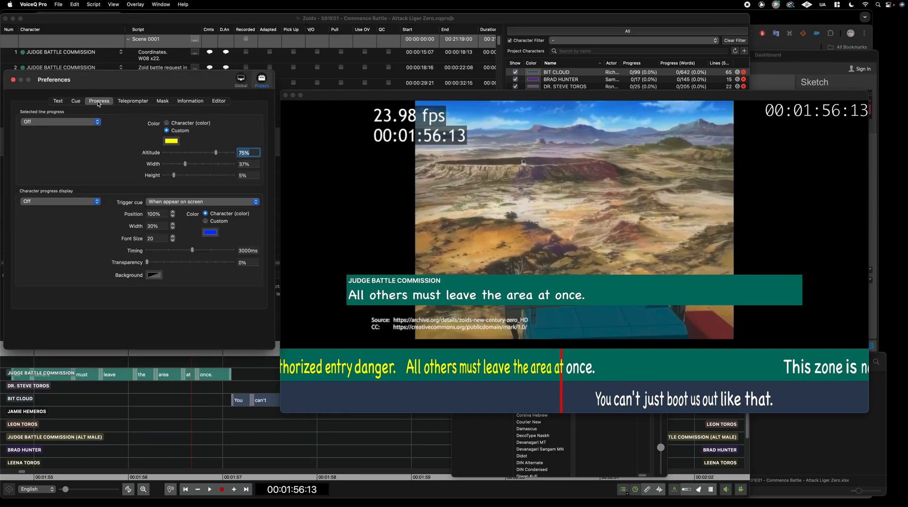
Set Selected line progress to Current line(s), keeping the Custom yellow colour
left_click(83, 121)
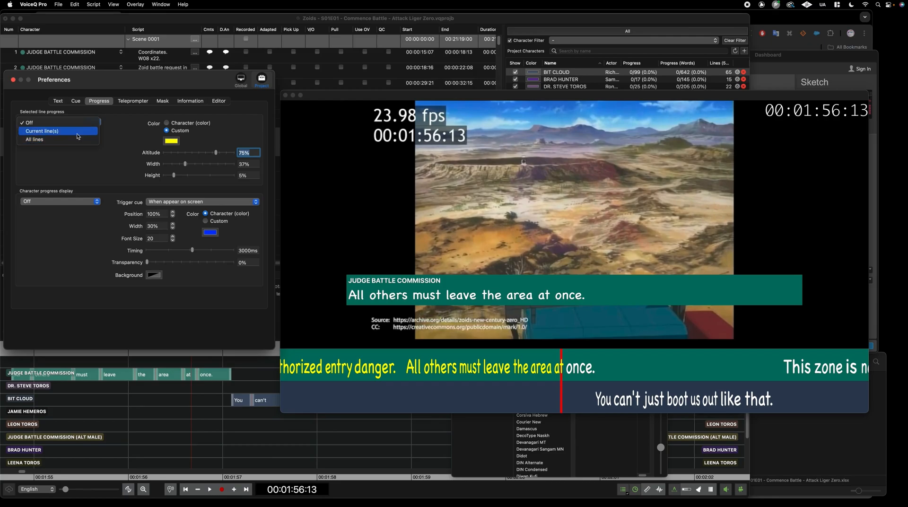
left_click(57, 131)
left_click(243, 423)
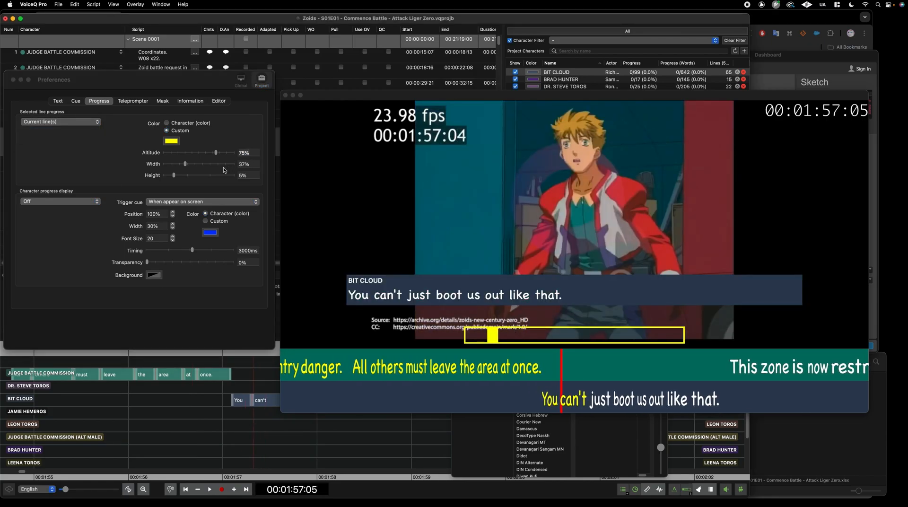
left_click(168, 125)
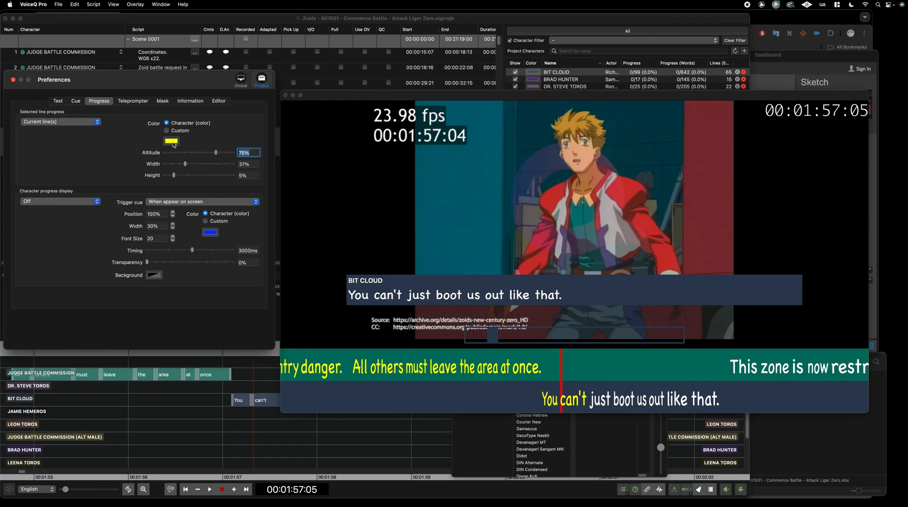
left_click(167, 130)
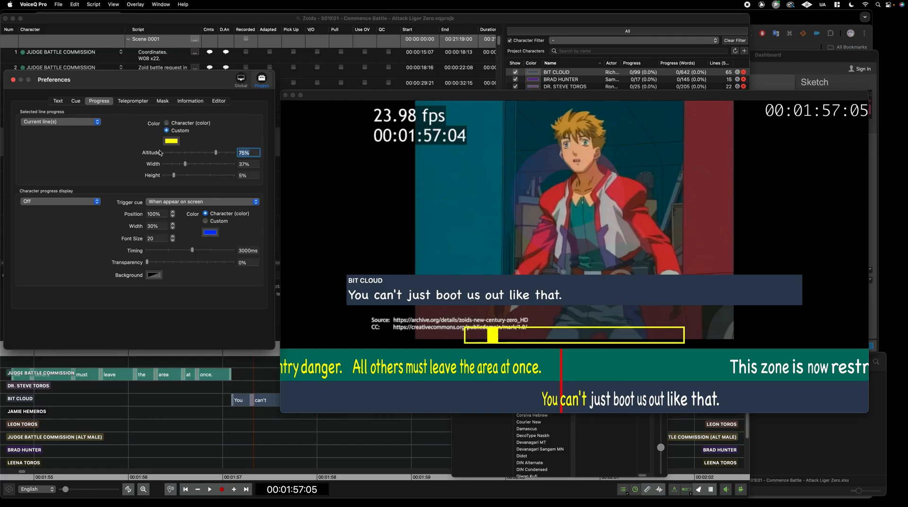
Set the progress bar to 5% altitude and 24% width, then scrub Bit Cloud's line to check it
left_click_drag(214, 152, 175, 164)
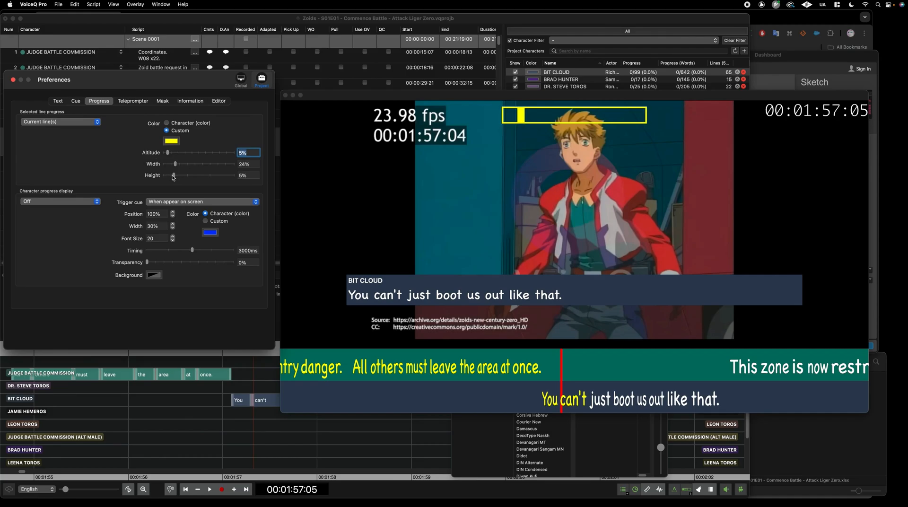
left_click_drag(173, 176, 168, 152)
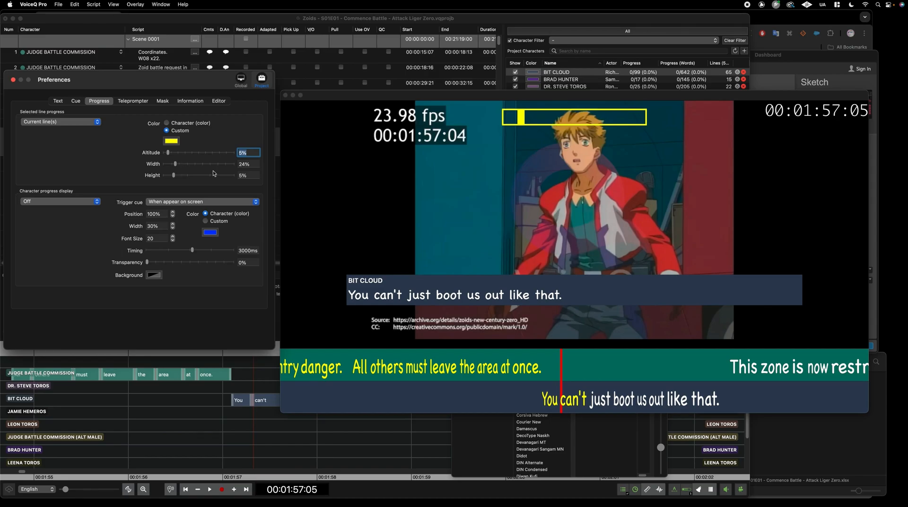
left_click(240, 416)
left_click_drag(236, 414, 486, 416)
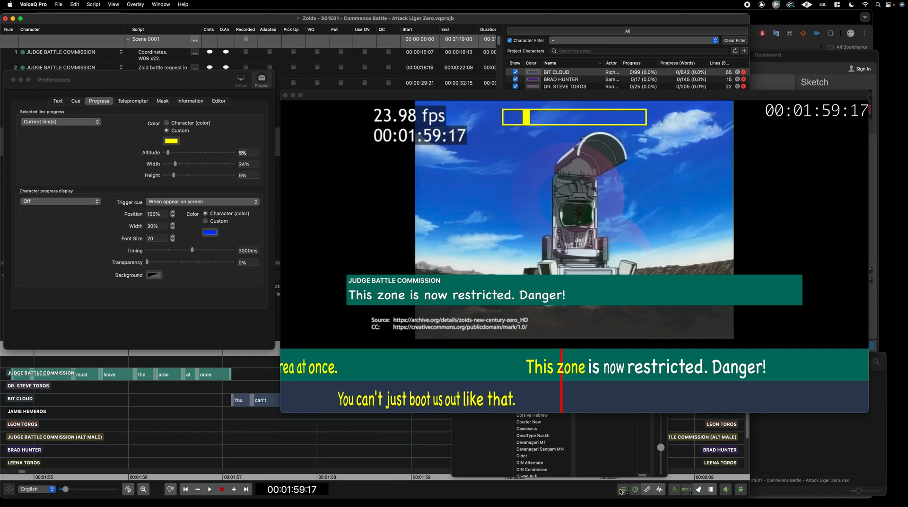
left_click(660, 489)
left_click_drag(259, 432, 163, 427)
key("space")
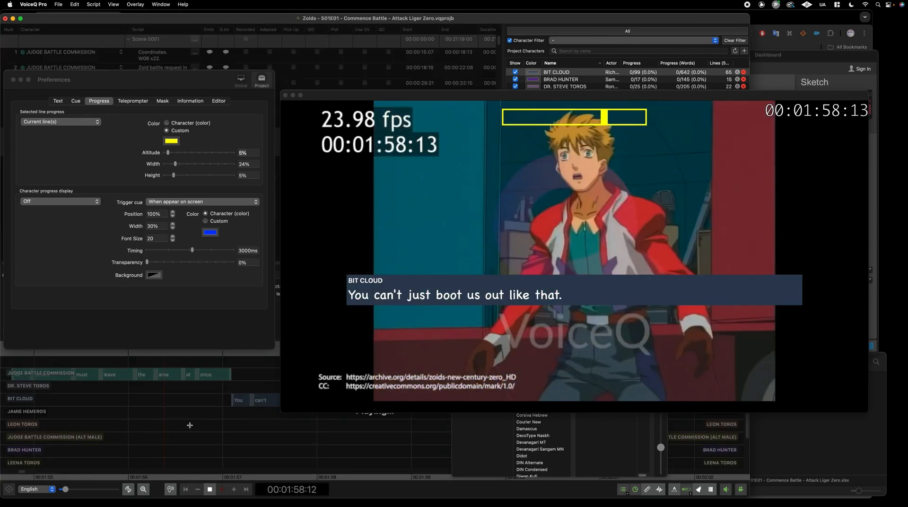
key("space")
left_click_drag(200, 422, 108, 420)
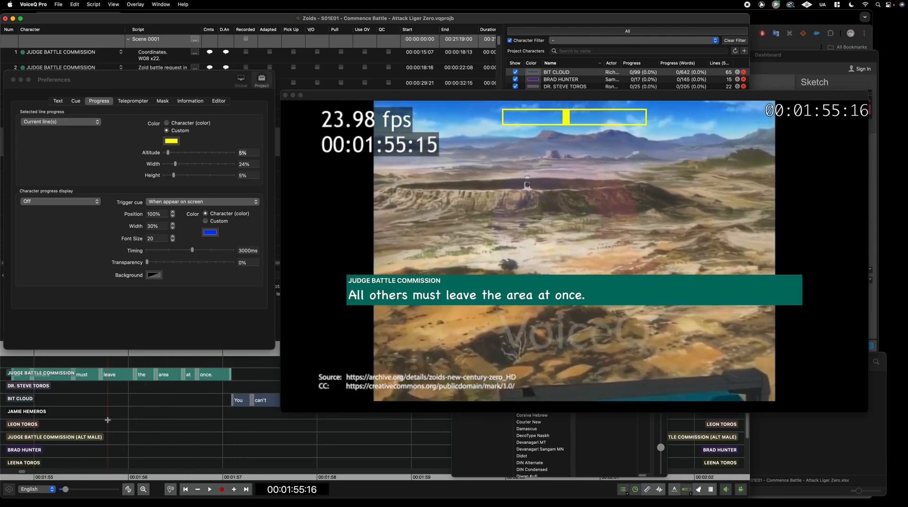
key("space")
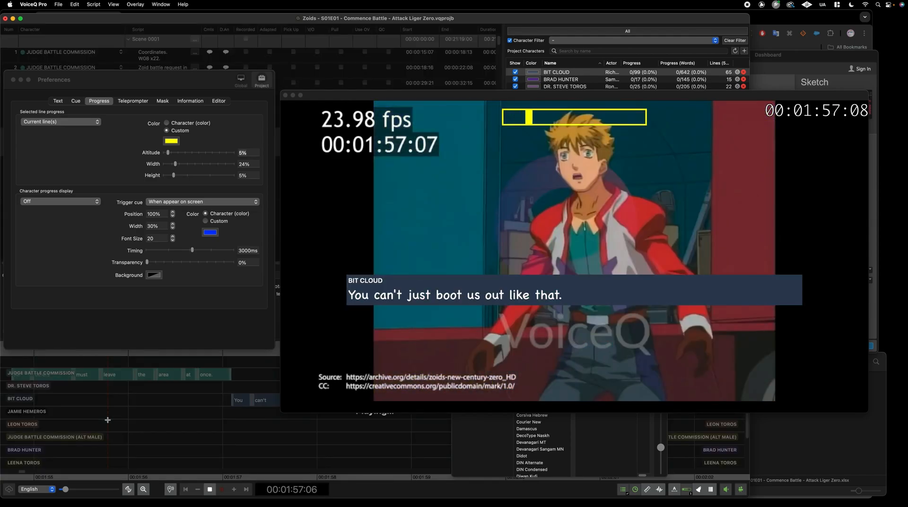
key("space")
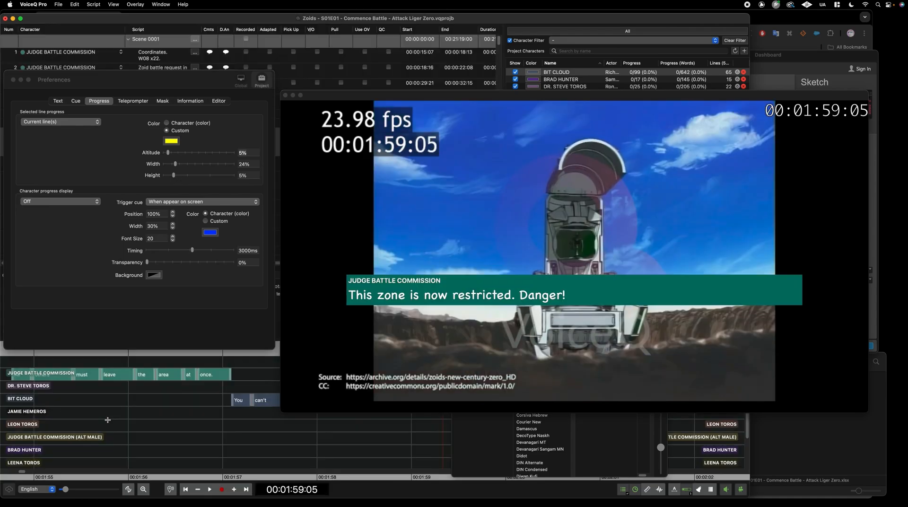
left_click_drag(231, 426, 286, 427)
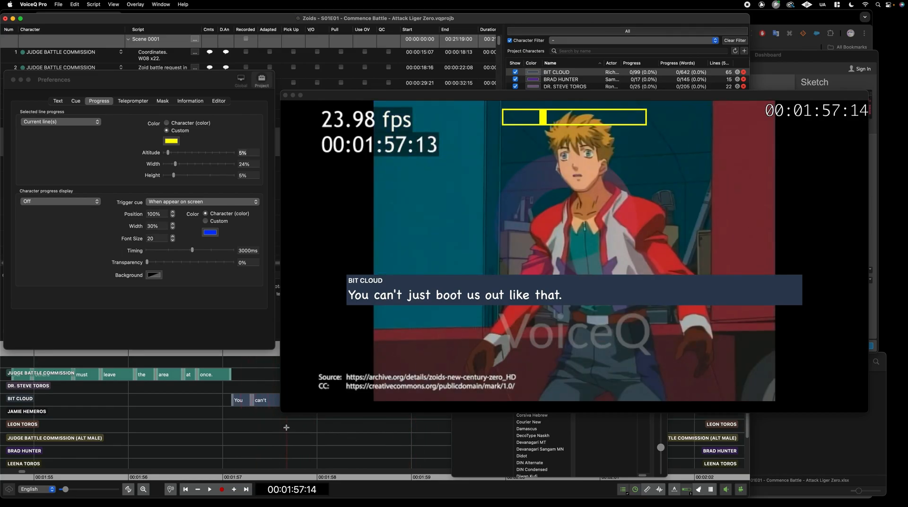
left_click(674, 491)
left_click_drag(235, 424, 285, 426)
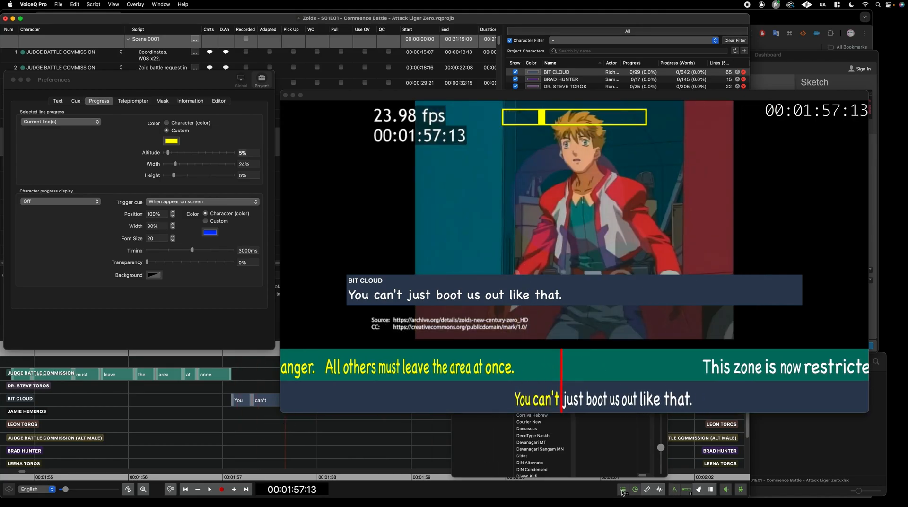
Bring Preferences forward and go to the Text (rythmoband) settings page
left_click(80, 138)
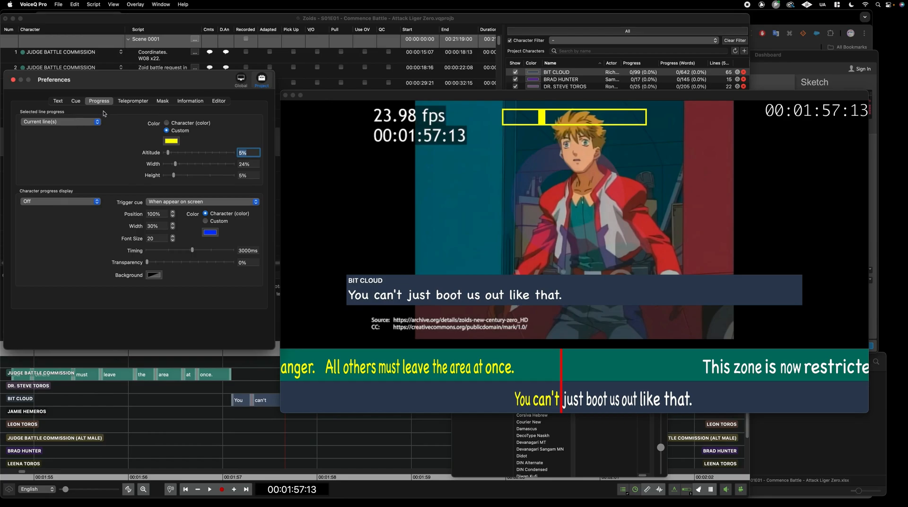
left_click(190, 102)
left_click(224, 102)
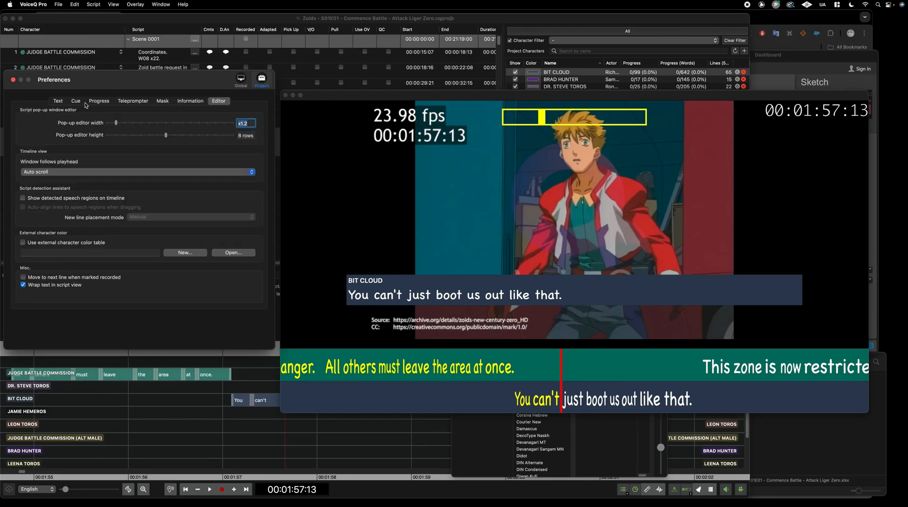
left_click(57, 102)
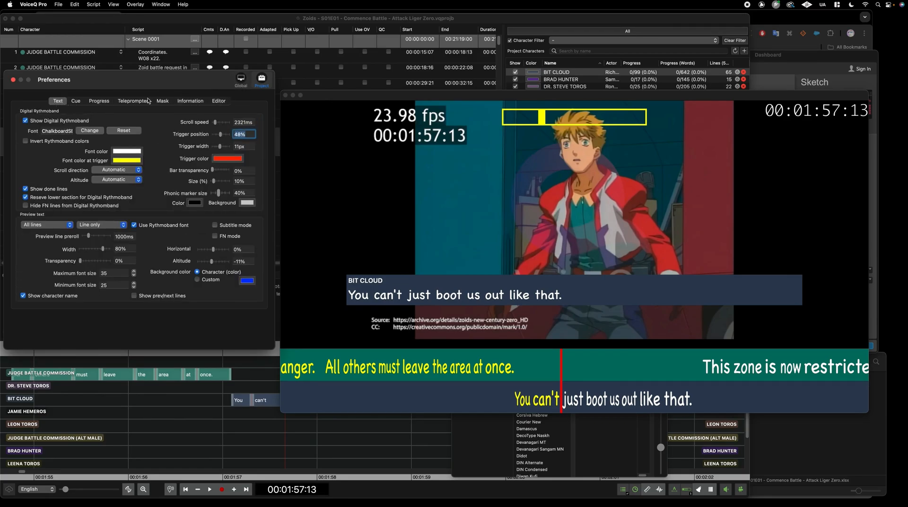
left_click_drag(142, 79, 145, 90)
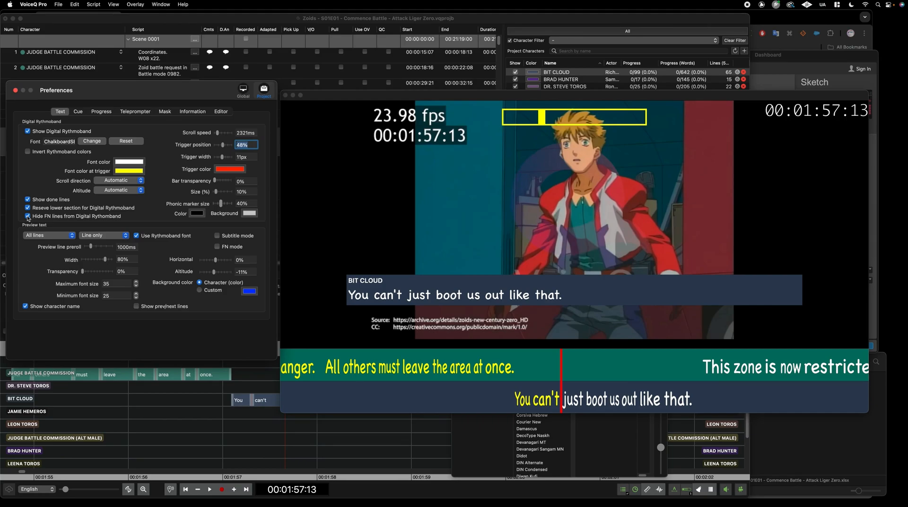
Leave the rythmoband colours uninverted and set the trigger width to 9px
left_click(28, 152)
left_click(28, 152)
mouse_move(223, 157)
left_mouse_down()
mouse_move(242, 159)
mouse_move(220, 159)
left_mouse_up()
Keep the rythmoband font for preview text and enable Subtitle and FN modes
left_click(137, 236)
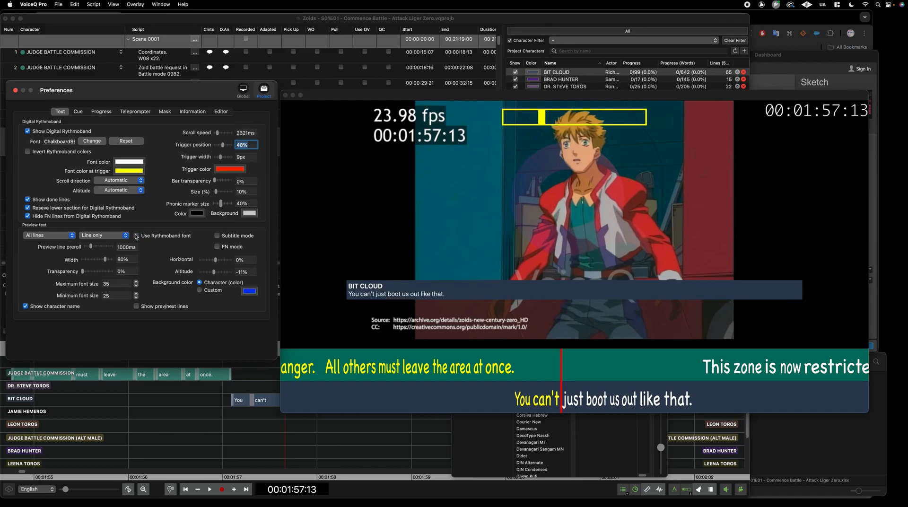
left_click(136, 237)
left_click(217, 236)
left_click(217, 246)
left_click(206, 420)
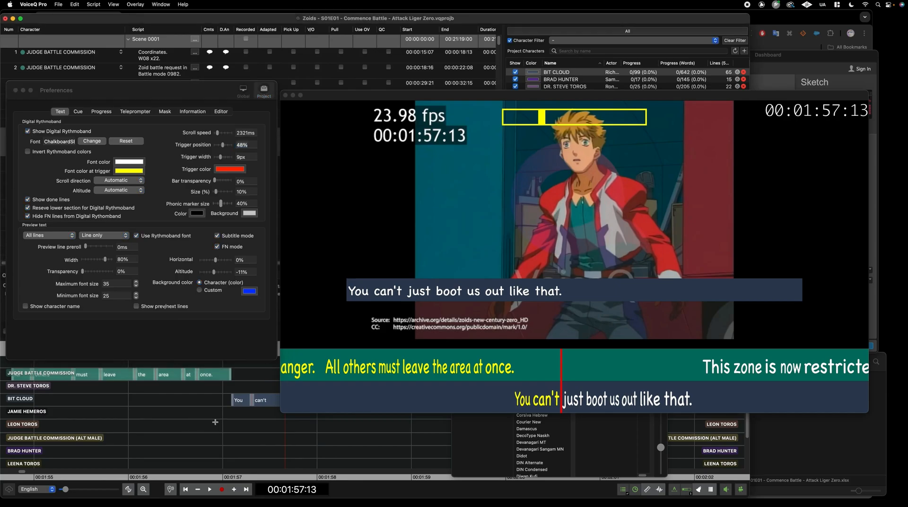
Preview both the line and on-screen comments, with the character name shown above
left_click(113, 241)
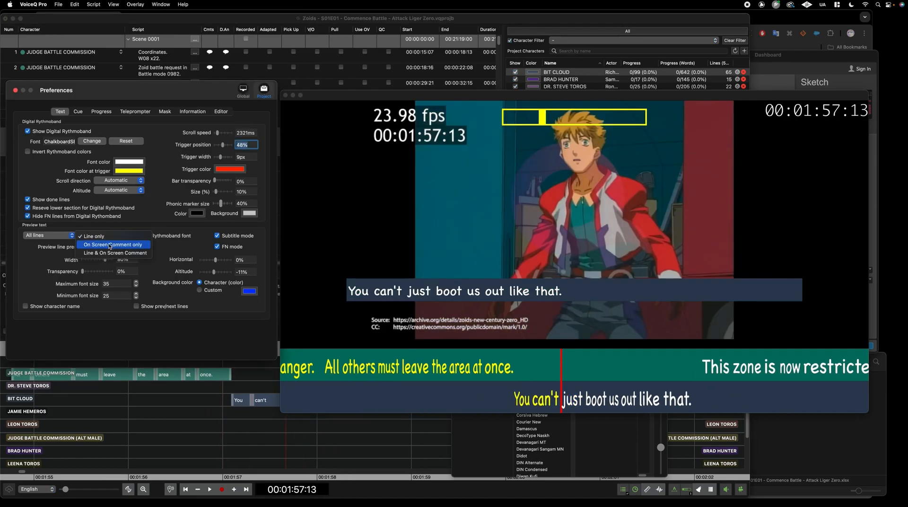
left_click(112, 252)
left_click(104, 235)
left_click(104, 246)
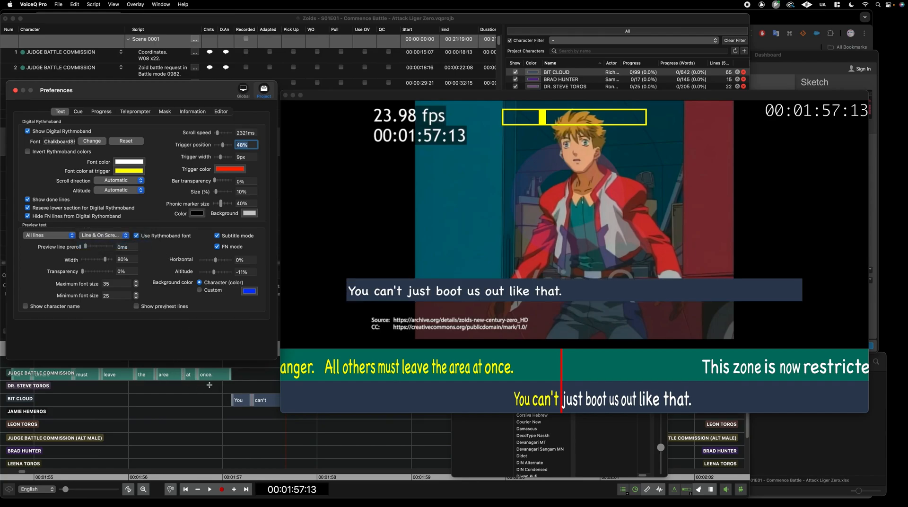
left_click(40, 307)
left_click(40, 307)
left_click(41, 307)
Turn Subtitle mode off and scrub through the BIT CLOUD line to preview it
left_click(217, 236)
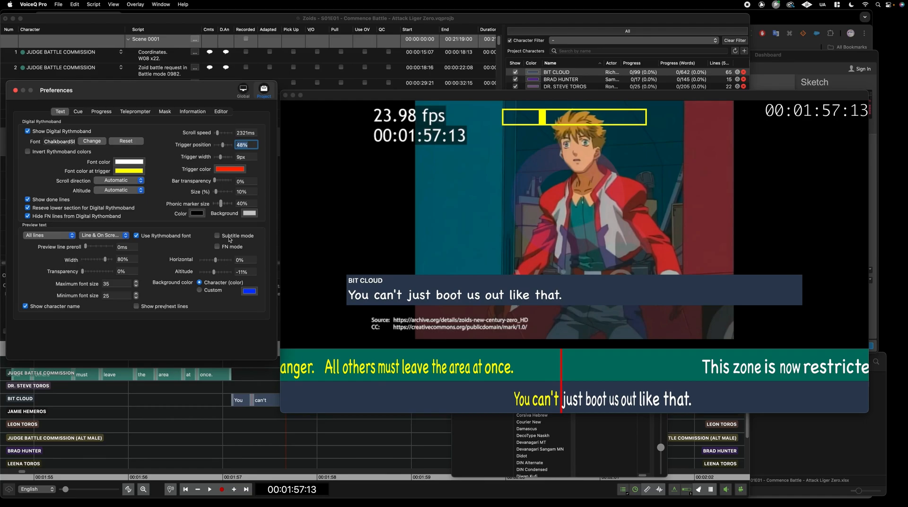
left_click(234, 423)
left_click_drag(235, 423, 345, 426)
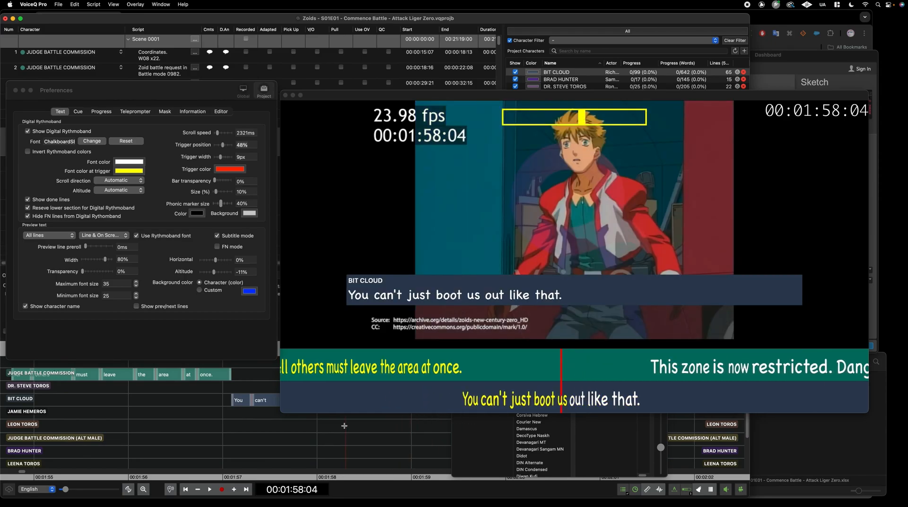
left_click_drag(352, 408, 443, 424)
left_click(217, 236)
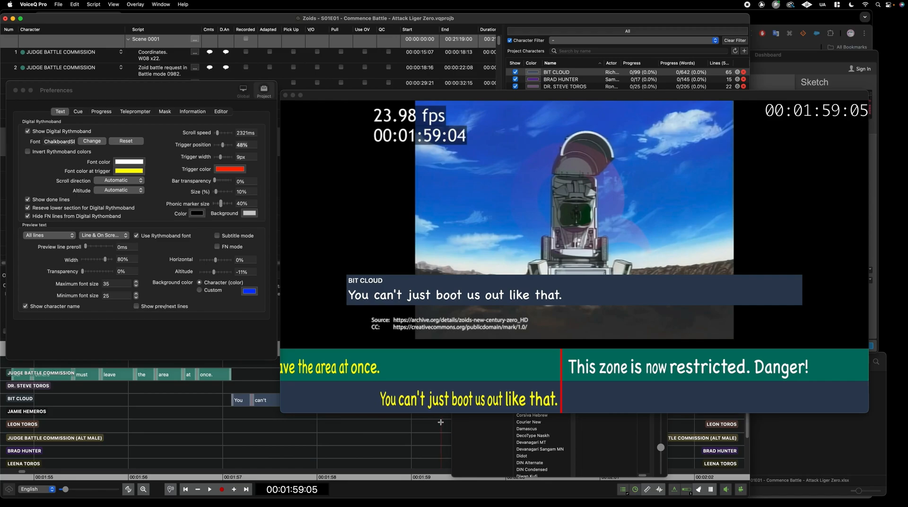
Adjust the BIT CLOUD line's end time, play it back, and leave Subtitle mode on
left_click(232, 238)
left_click_drag(451, 96, 450, 31)
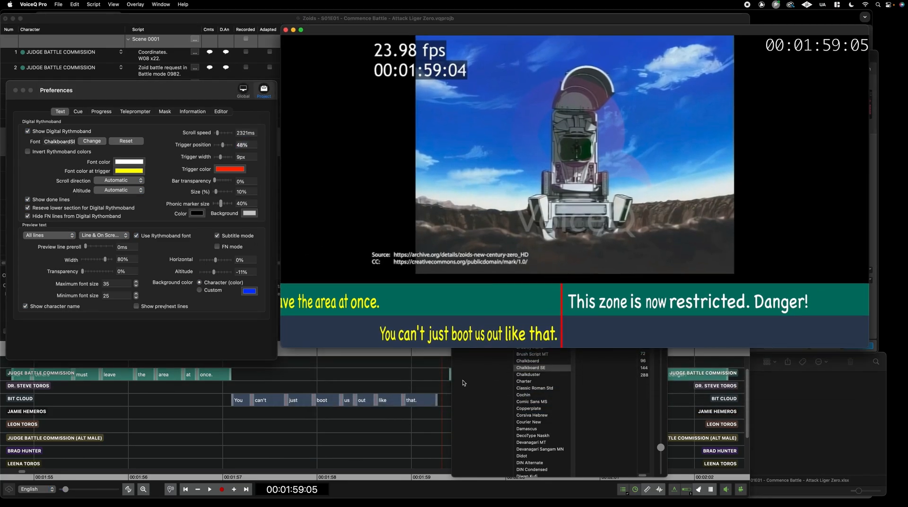
left_click(436, 402)
left_click_drag(437, 402, 408, 419)
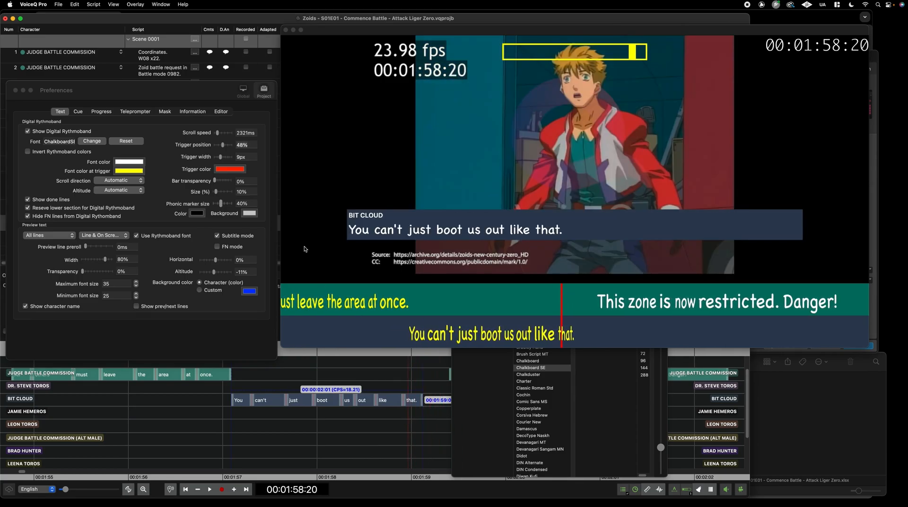
left_click(217, 236)
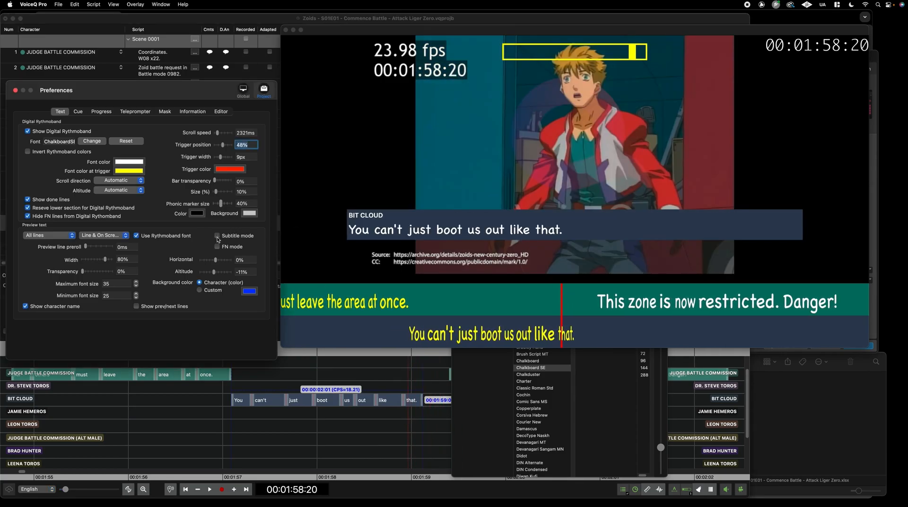
left_click(378, 420)
key("space")
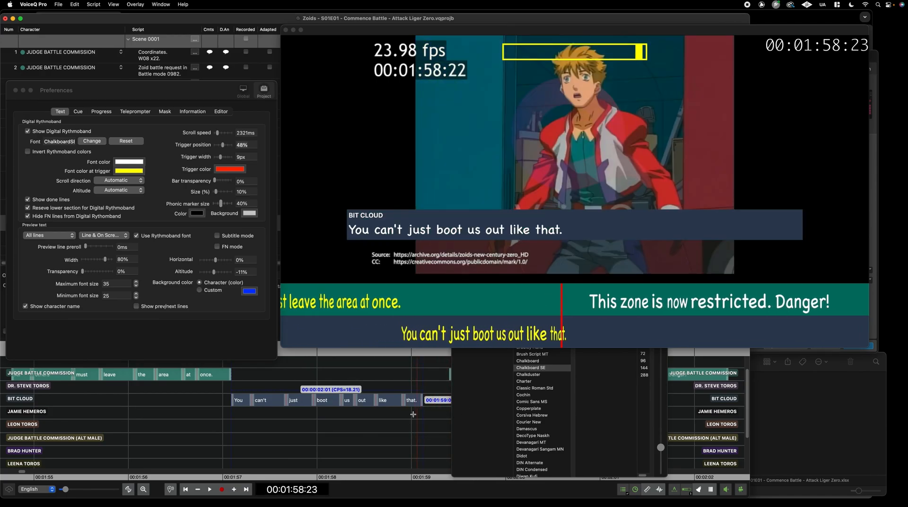
left_click(217, 237)
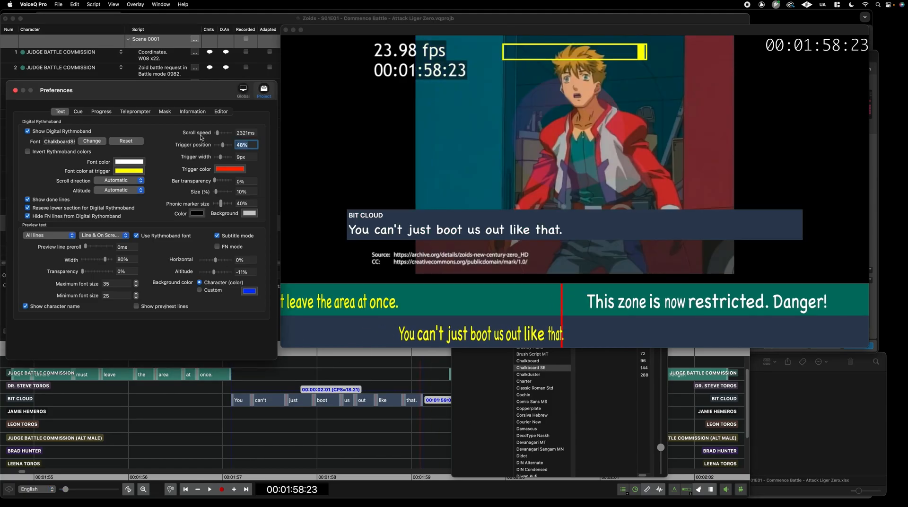
Close Preferences, then shrink the video window and move it to the bottom right
left_click(15, 89)
left_click_drag(282, 30, 477, 107)
left_click_drag(552, 115, 579, 156)
left_click(364, 19)
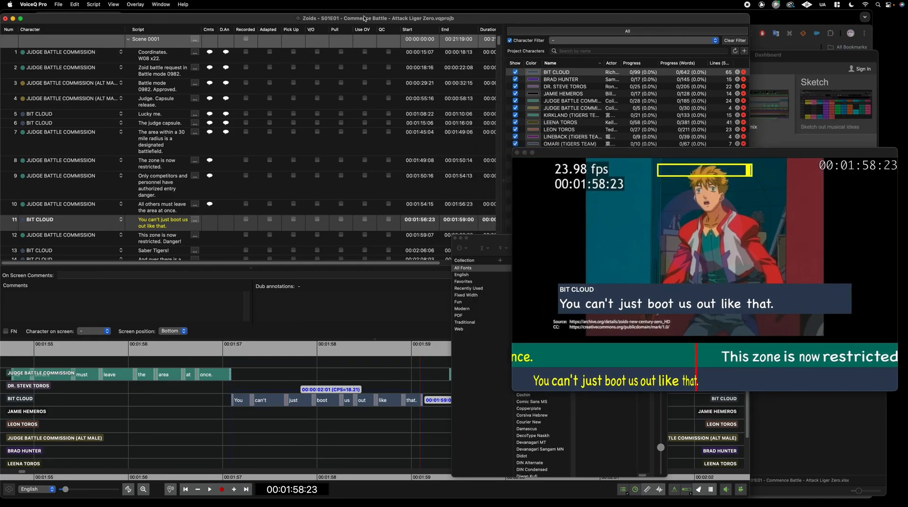
Select line 1, move the video window lower, and close the Fonts panel
left_click_drag(363, 14, 363, 11)
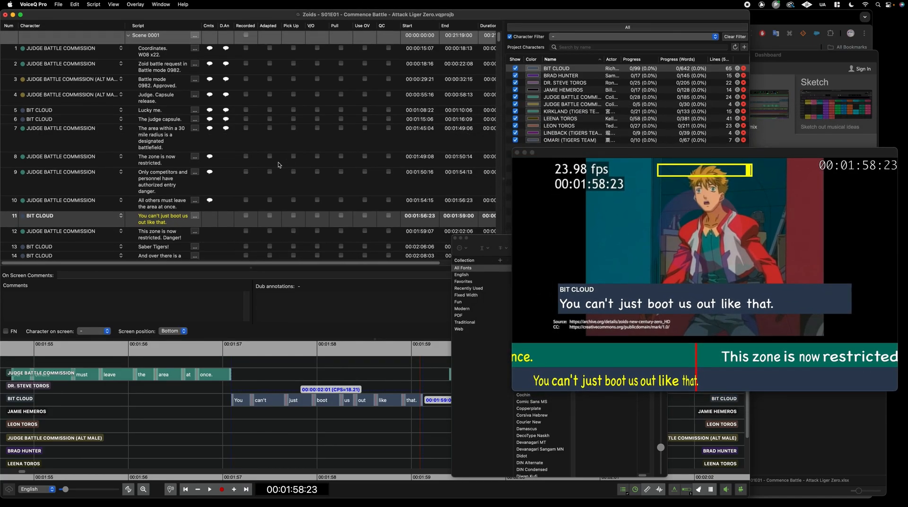
left_click(101, 53)
left_click_drag(631, 158, 629, 218)
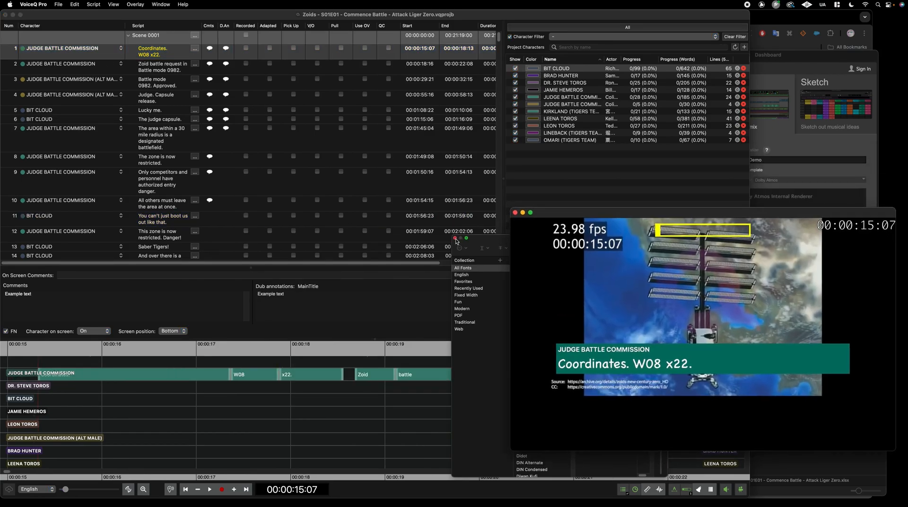
left_click(455, 239)
left_click(215, 14)
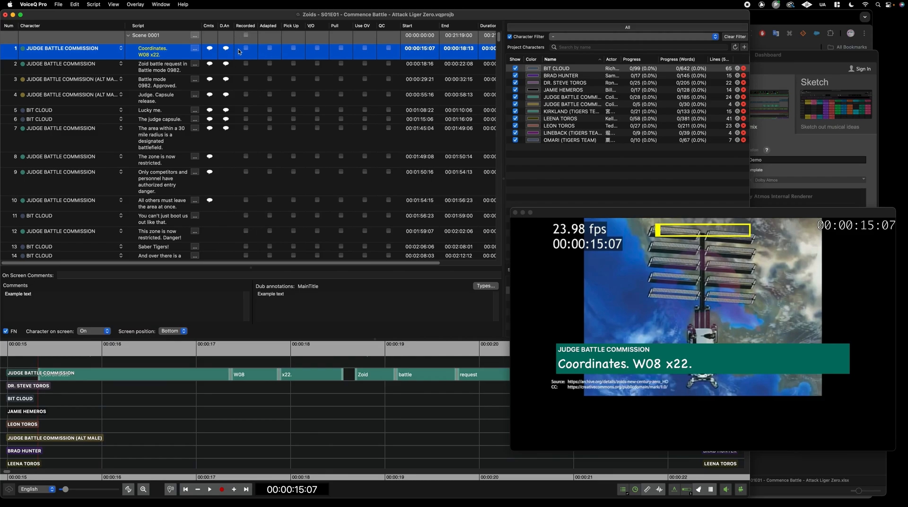
Mark JUDGE BATTLE COMMISSION lines 1, 2, 7, 8 and 9 as Recorded
left_click(246, 48)
left_click(644, 98)
left_click(245, 64)
left_click(245, 79)
left_click(246, 79)
left_click(246, 128)
left_click(245, 157)
left_click(245, 172)
Mark line 10 Recorded, lines 1 and 2 Adapted, line 2 QC'd, and widen the script column
left_click(246, 200)
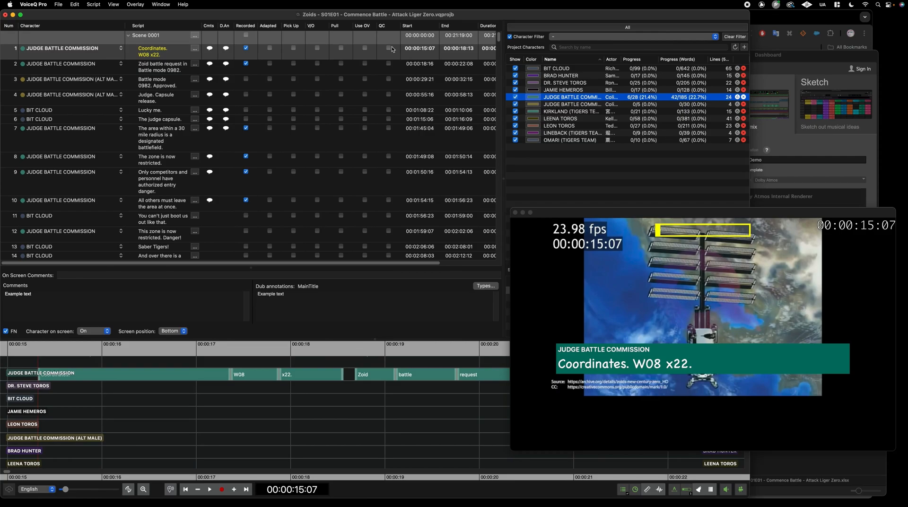
left_click(269, 47)
left_click(278, 73)
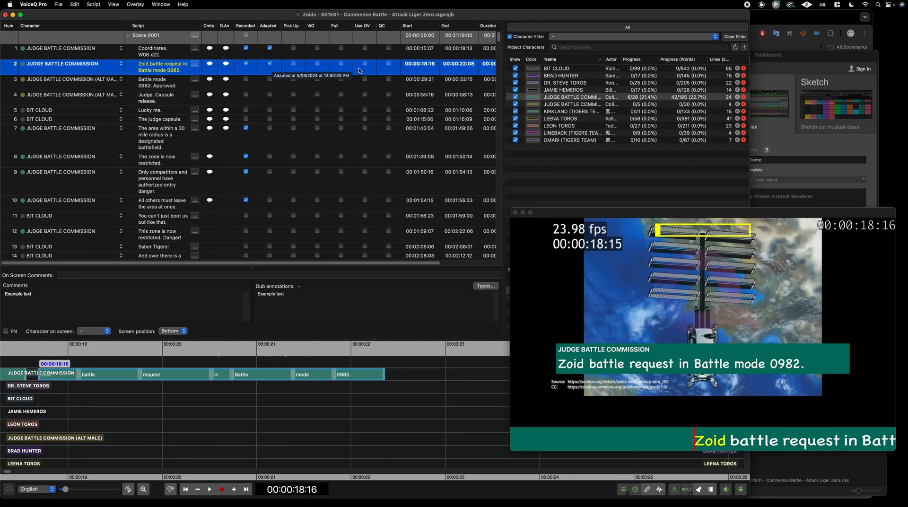
left_click(388, 64)
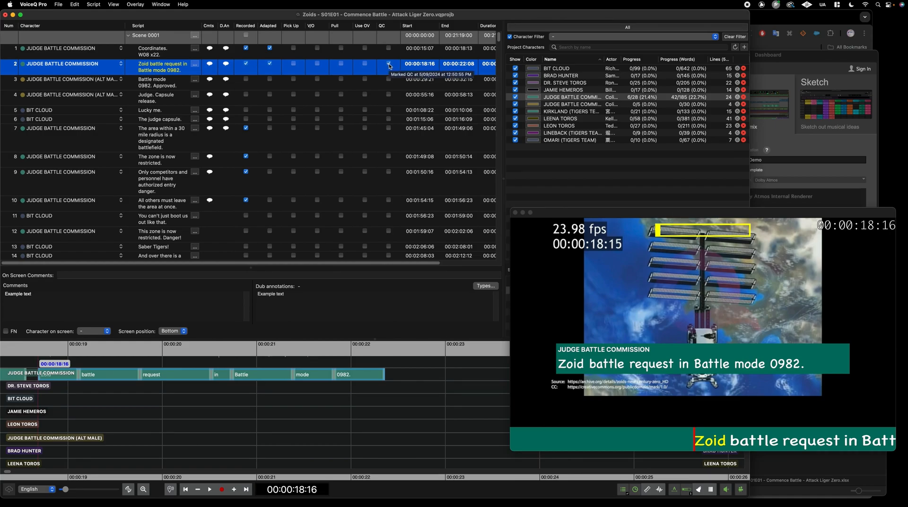
left_click(389, 63)
left_click(388, 63)
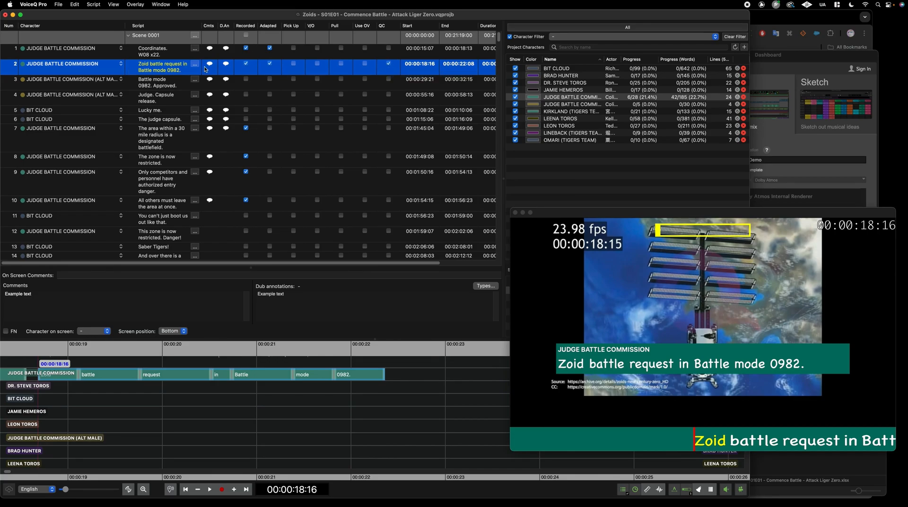
left_click_drag(202, 26, 230, 27)
right_click(197, 60)
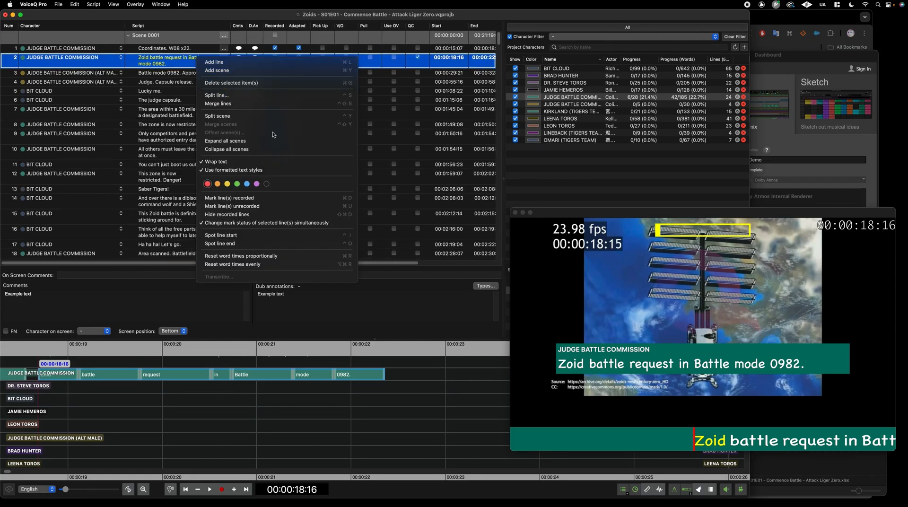
left_click(228, 184)
left_click(195, 73)
left_click(204, 64)
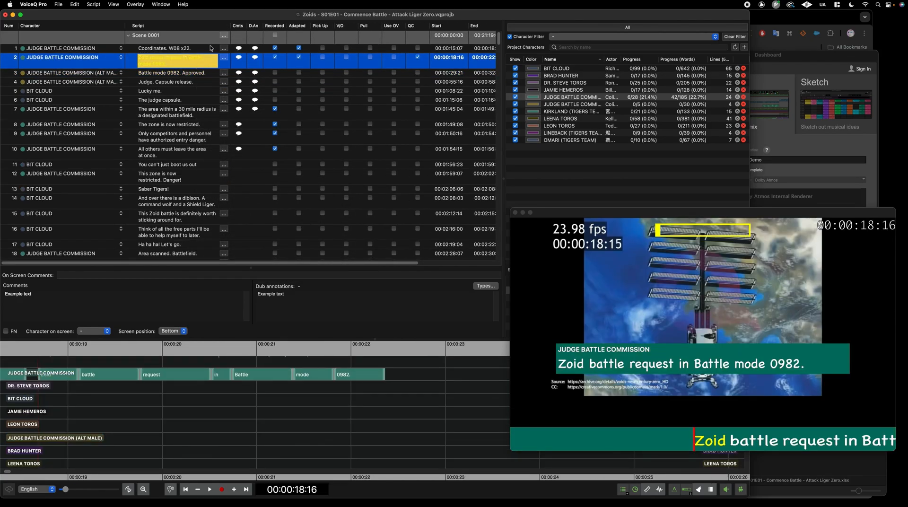
right_click(301, 61)
left_click(176, 63)
right_click(169, 62)
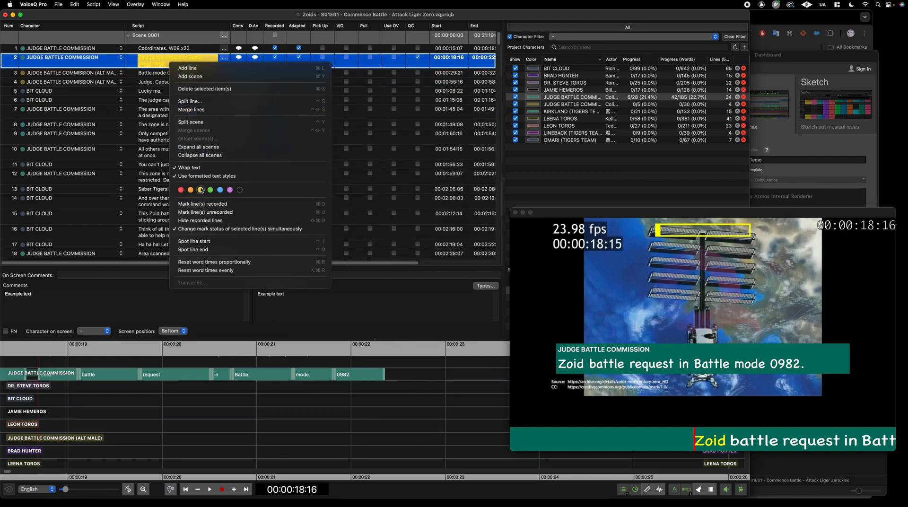
left_click(160, 62)
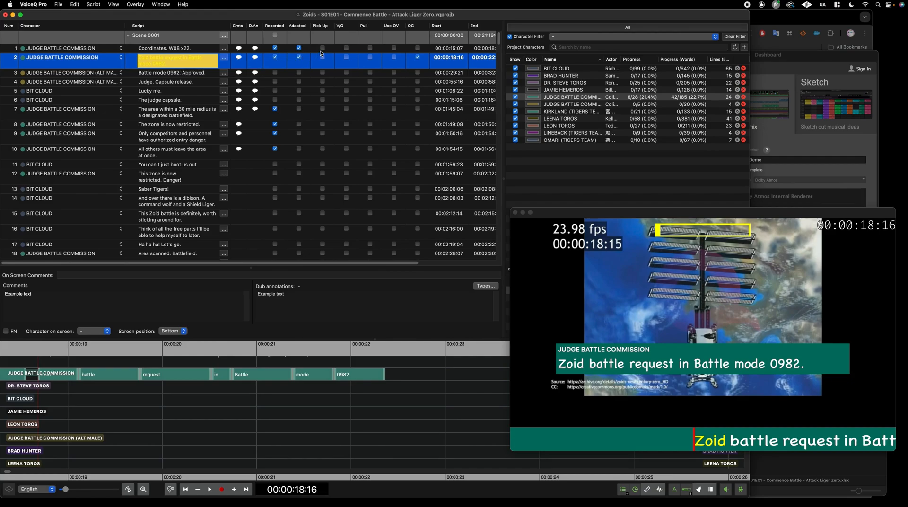
right_click(187, 58)
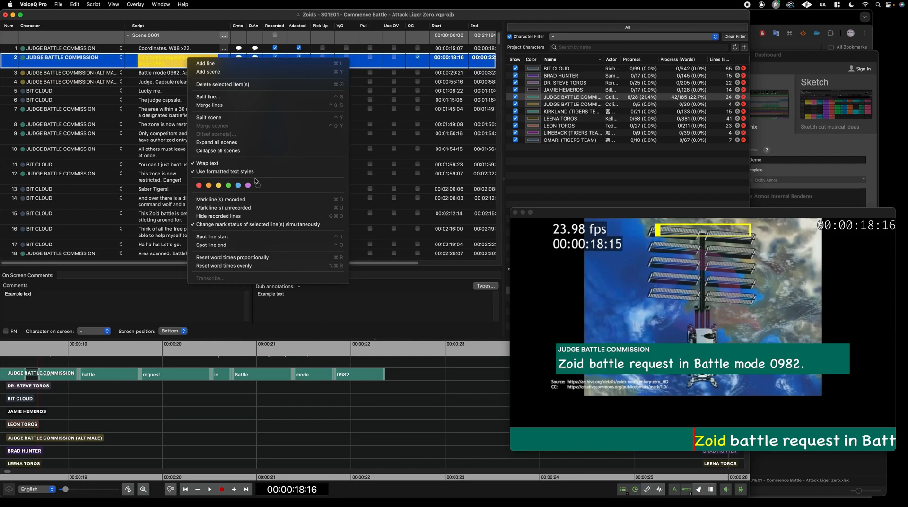
left_click(256, 181)
left_click(193, 75)
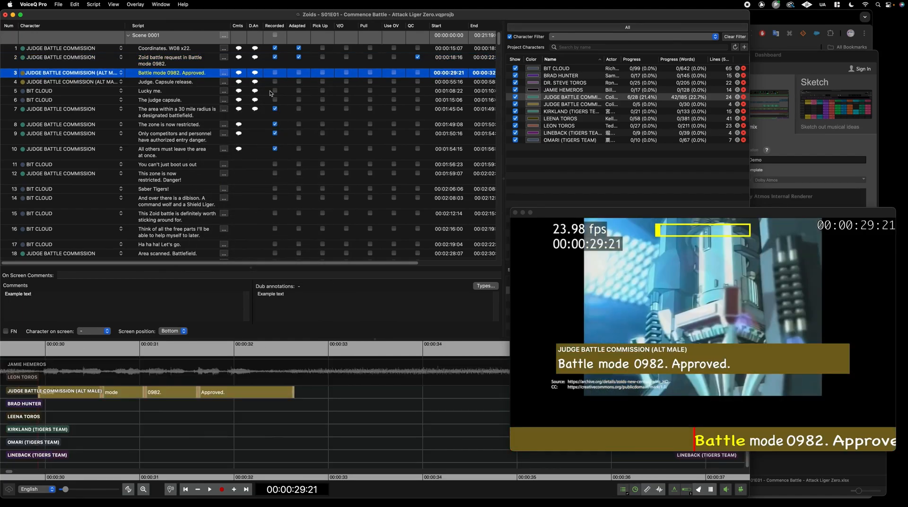
left_click(322, 73)
Mark line 4 as V/O and widen the Project Characters name column to show full names
left_click(346, 81)
left_click(355, 84)
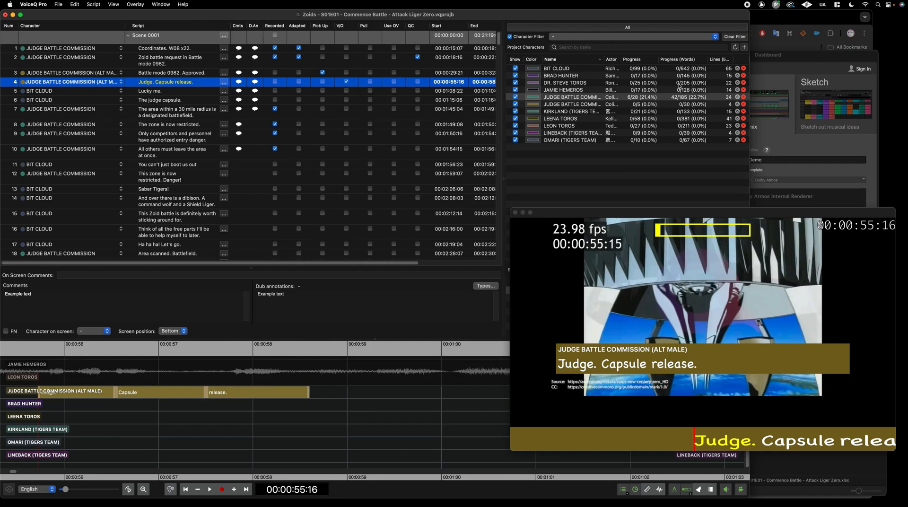
left_click_drag(603, 59, 641, 59)
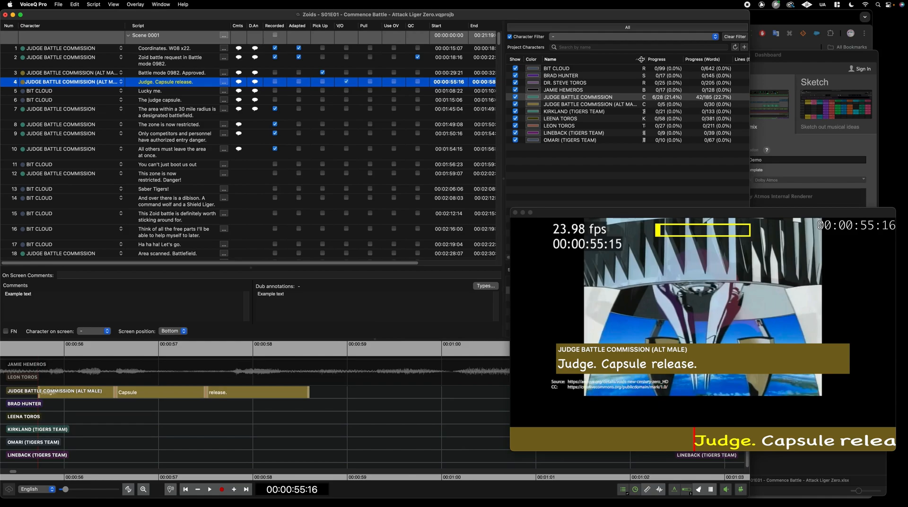
Rename the JUDGE BATTLE COMMISSION (ALT MALE) character to JUDGE BATTLE COMMISSION (VO)
left_click_drag(641, 58, 663, 58)
left_click(633, 106)
double_click(624, 105)
left_click(619, 104)
left_click_drag(638, 104, 614, 104)
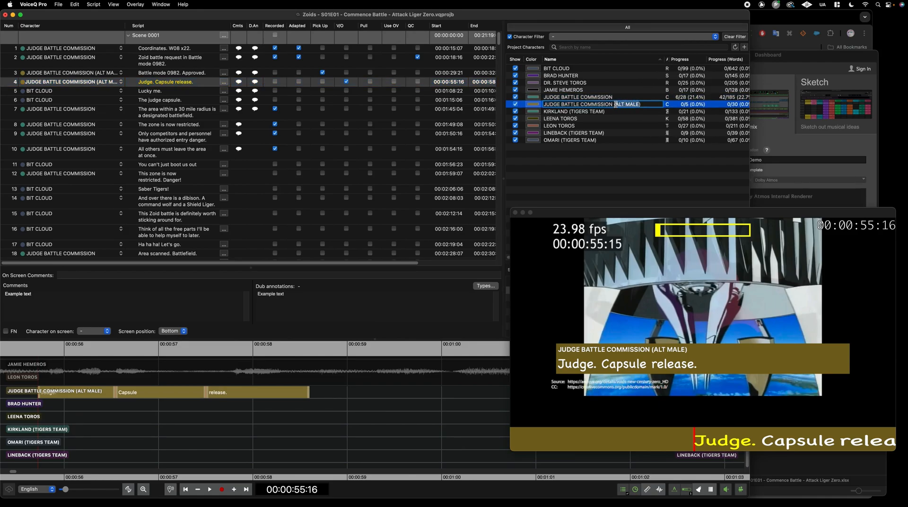
type("VO")
key("Return")
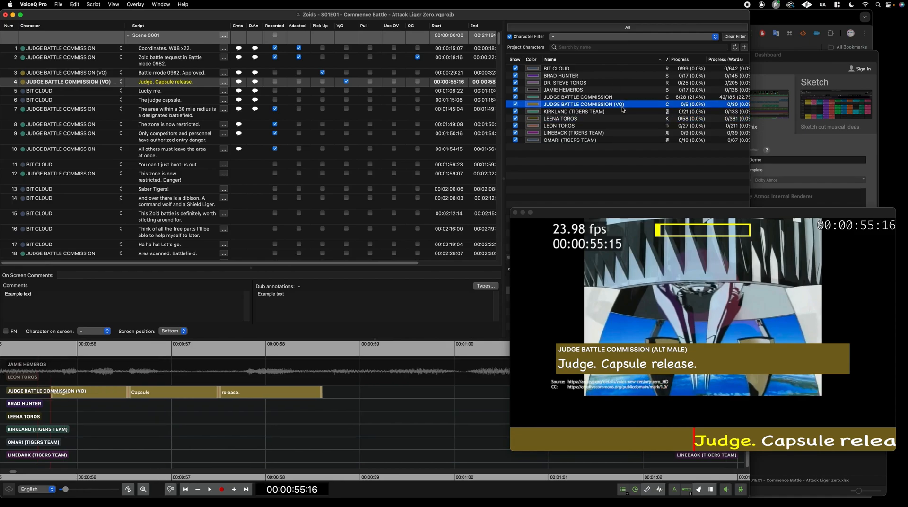
Filter to the VO character's lines and mark lines 3, 51, 58 and 59 as V/O
right_click(574, 107)
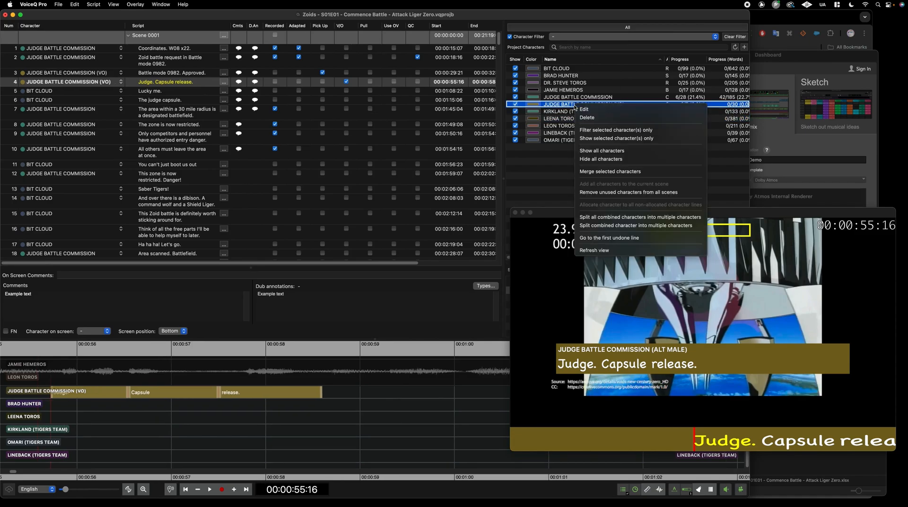
left_click(610, 129)
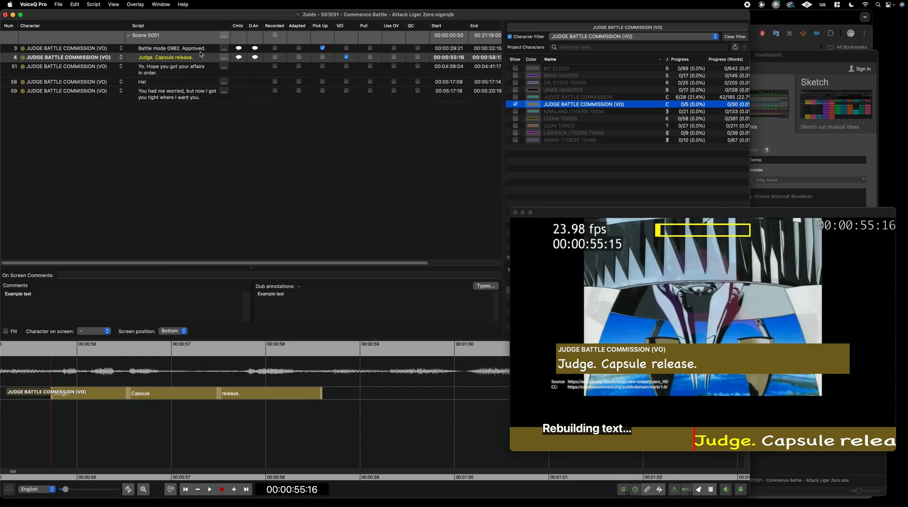
left_click(347, 48)
left_click(346, 65)
left_click(346, 81)
left_click(346, 91)
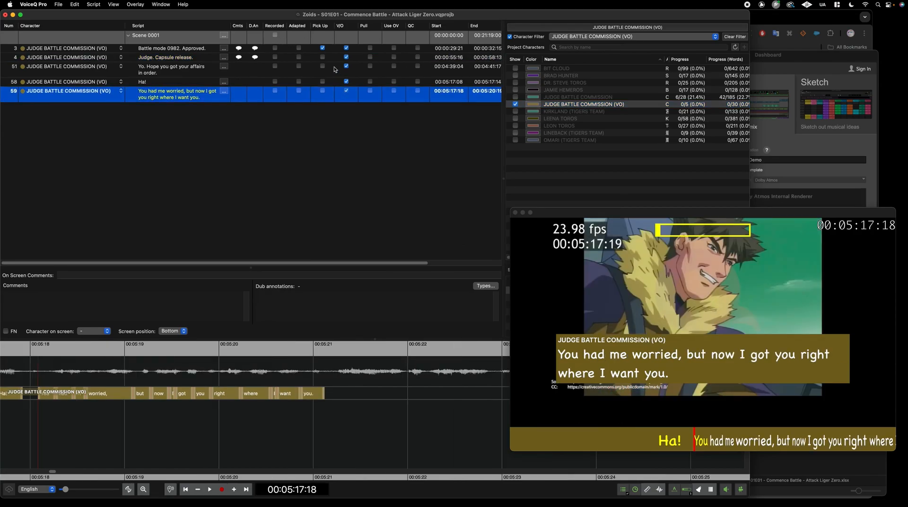
Assign lines 51 and 58 to JUDGE BATTLE COMMISSION (VO)
left_click(102, 70)
left_click(102, 69)
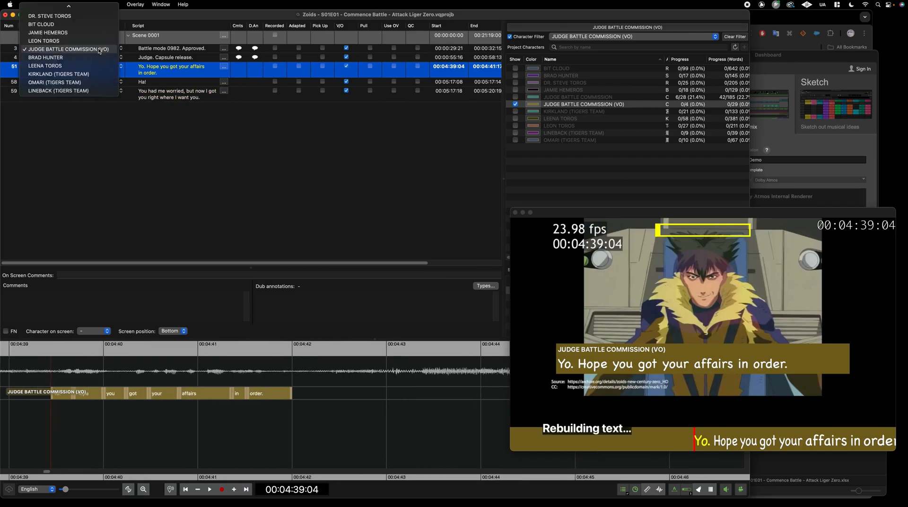
left_click(100, 50)
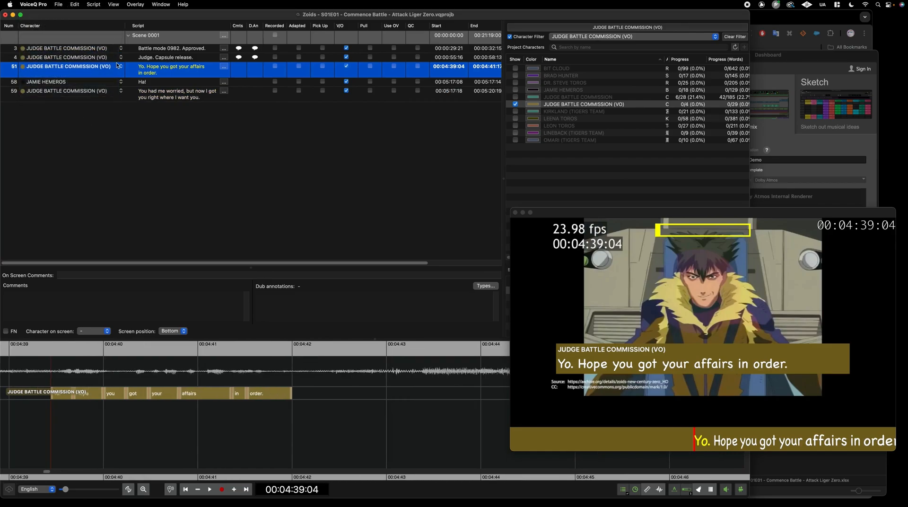
left_click(113, 85)
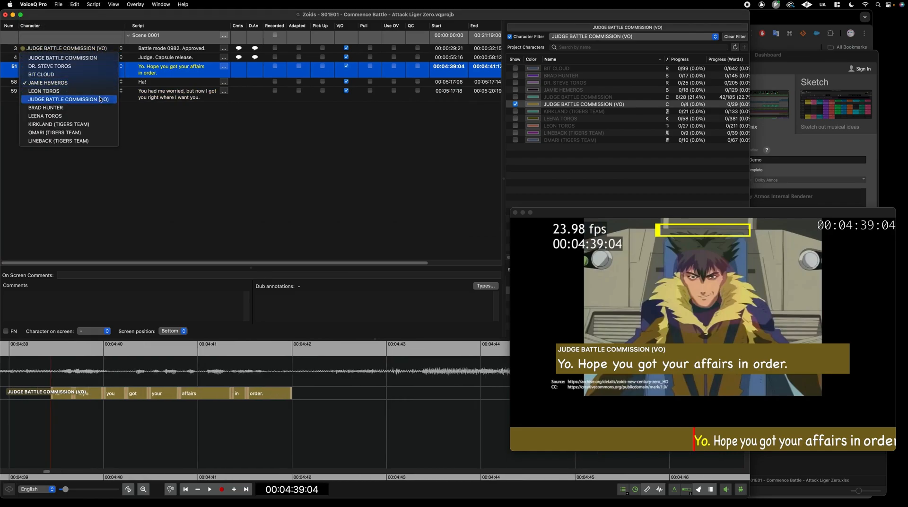
left_click(100, 99)
Clear the character filter, cue up VO line 51, and reveal the Actor column
left_click(734, 37)
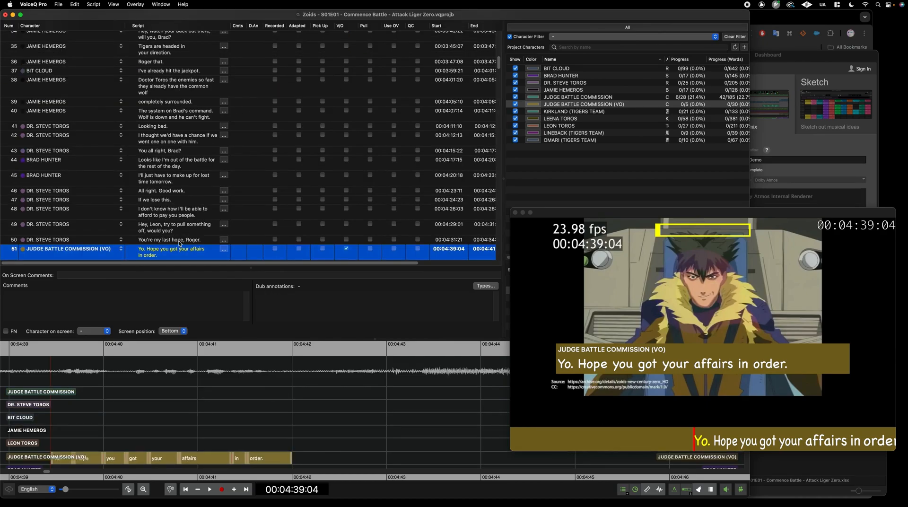
left_click(179, 240)
scroll(414, 221, "down", 2)
scroll(414, 221, "down", 4)
left_click(355, 177)
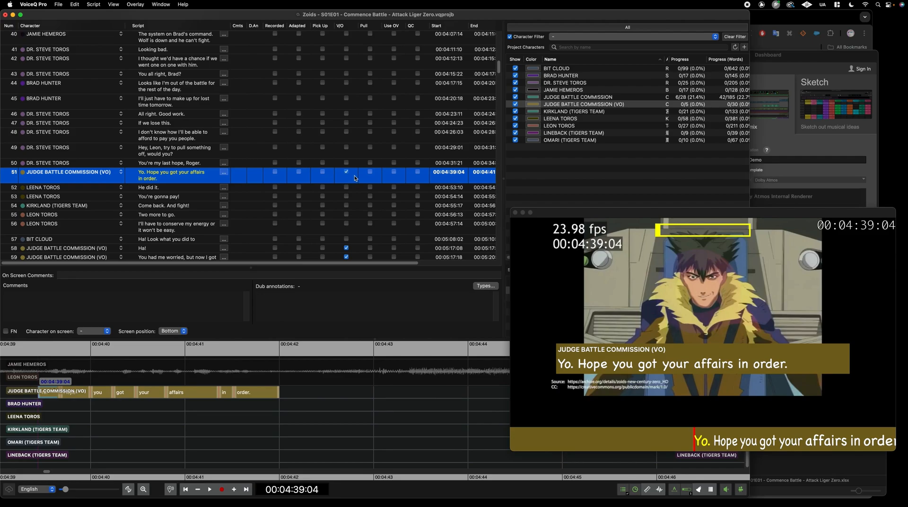
left_click_drag(665, 60, 697, 59)
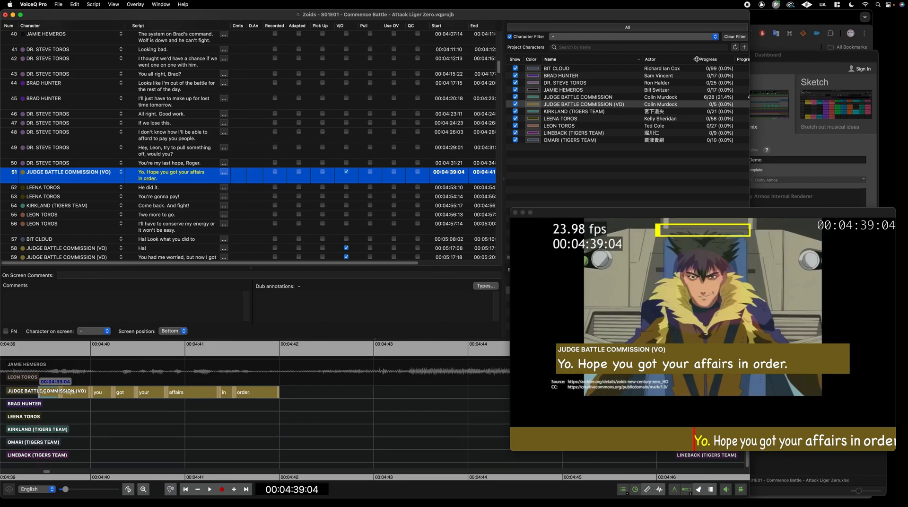
scroll(351, 179, "down", 3)
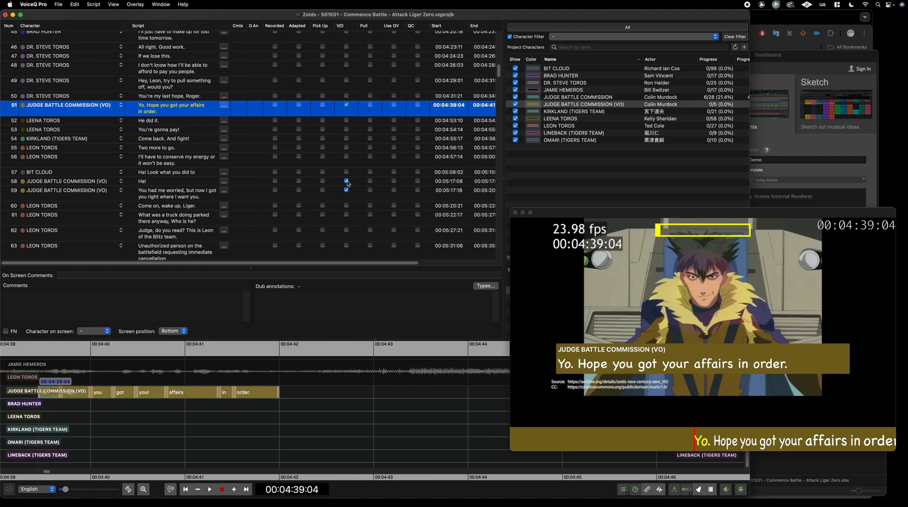
scroll(348, 183, "up", 15)
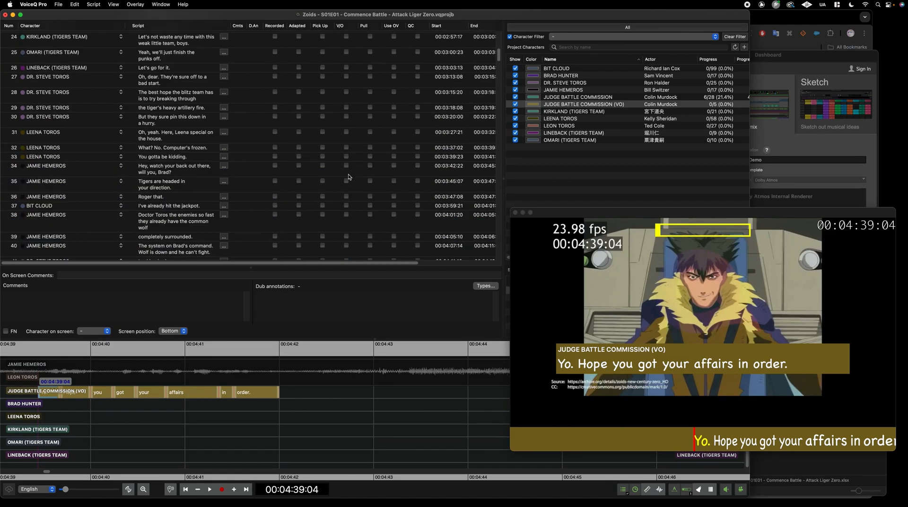
left_click(58, 4)
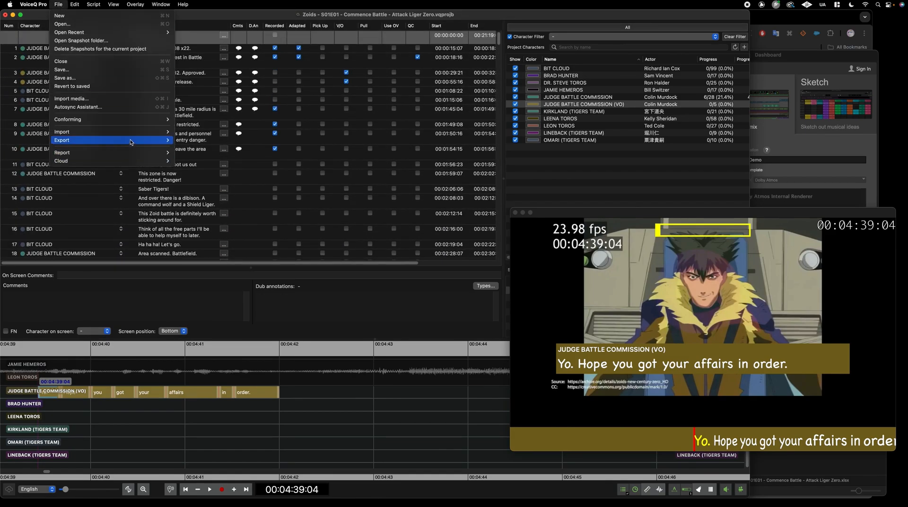
mouse_move(156, 140)
left_click(198, 140)
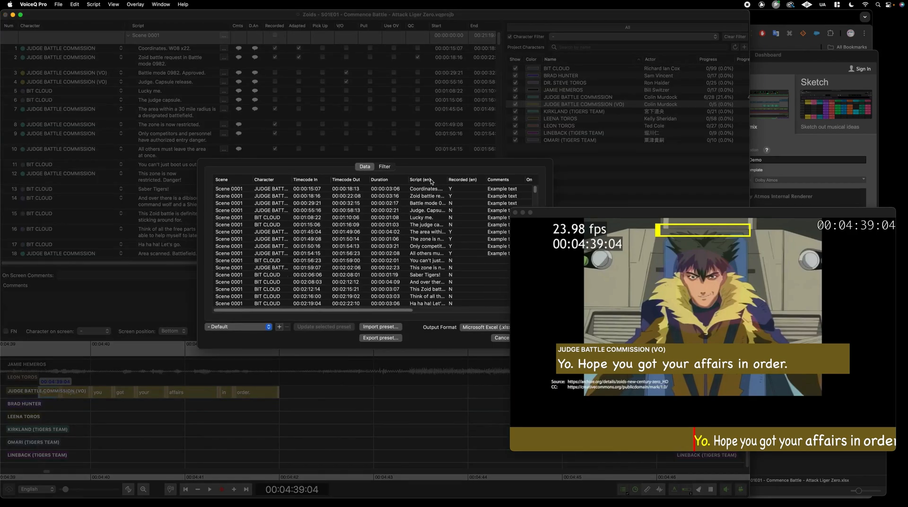
left_click(249, 326)
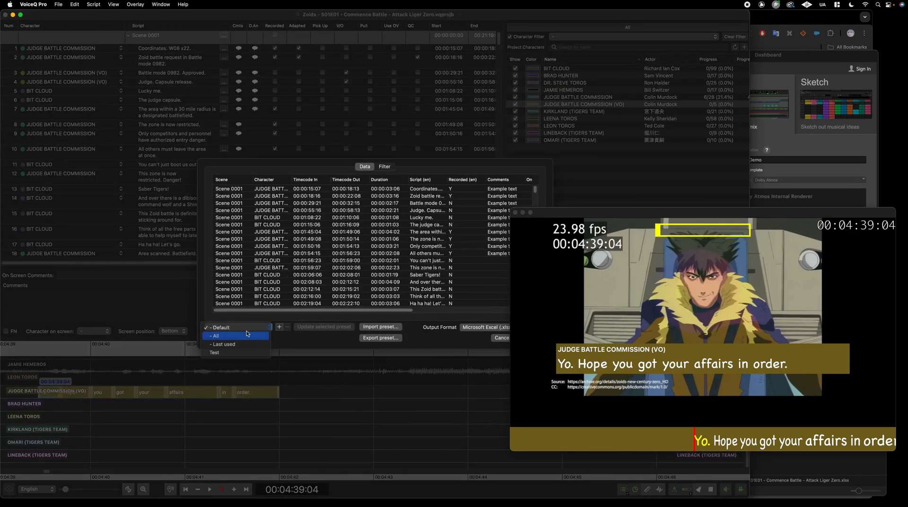
left_click(251, 334)
left_click_drag(254, 310, 355, 311)
left_click(335, 189)
left_click_drag(394, 179, 442, 179)
left_click(385, 196)
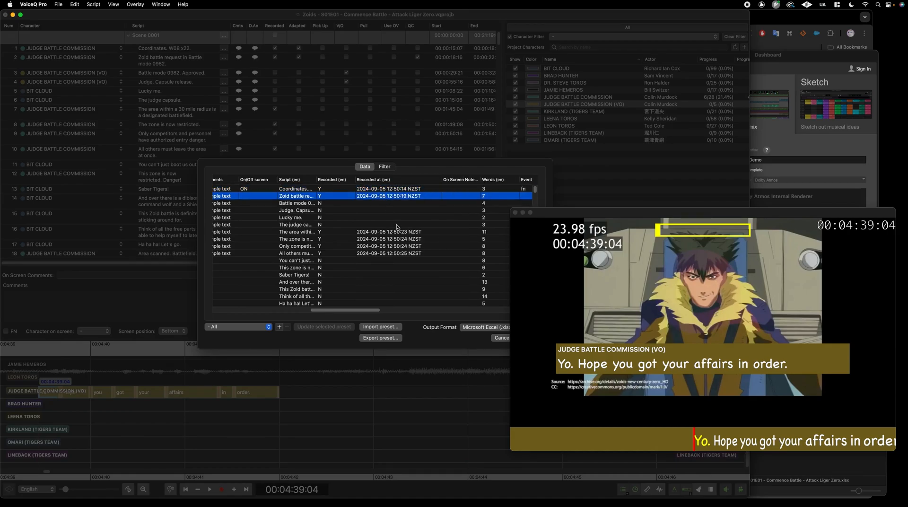
left_click(263, 327)
left_click(263, 327)
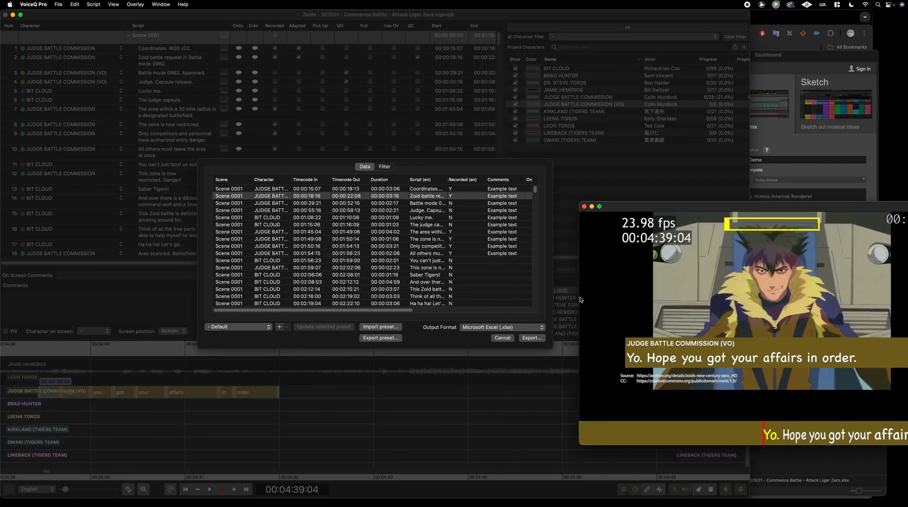
left_click(502, 338)
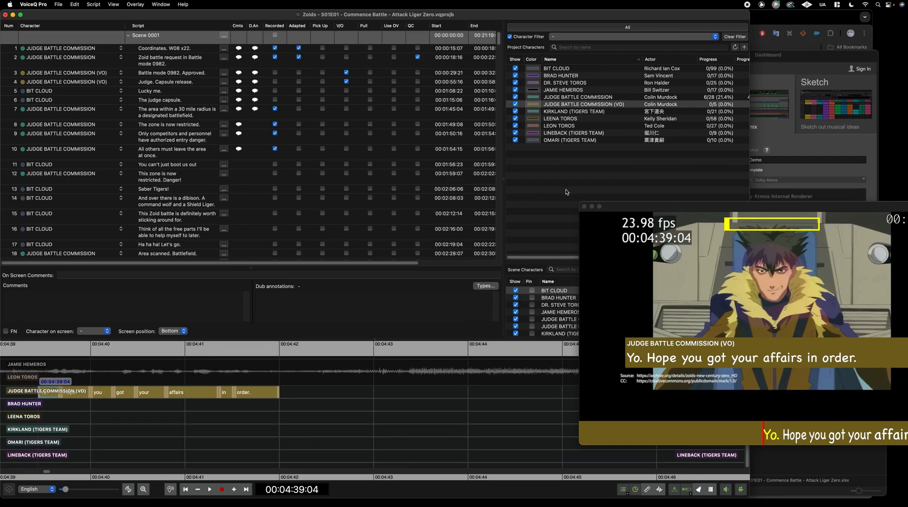
Move the video preview fully on screen and cue up line 3 at 00:00:29:21
left_click_drag(683, 207, 601, 211)
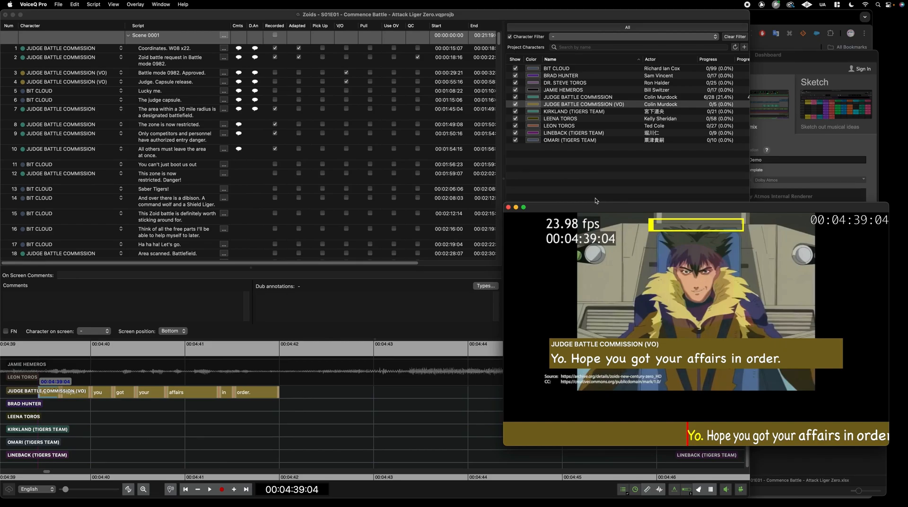
left_click(595, 198)
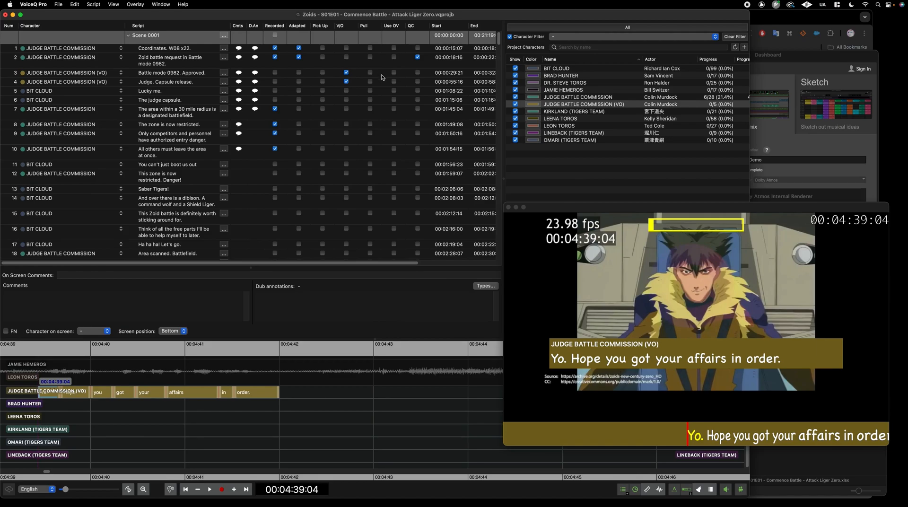
left_click(380, 76)
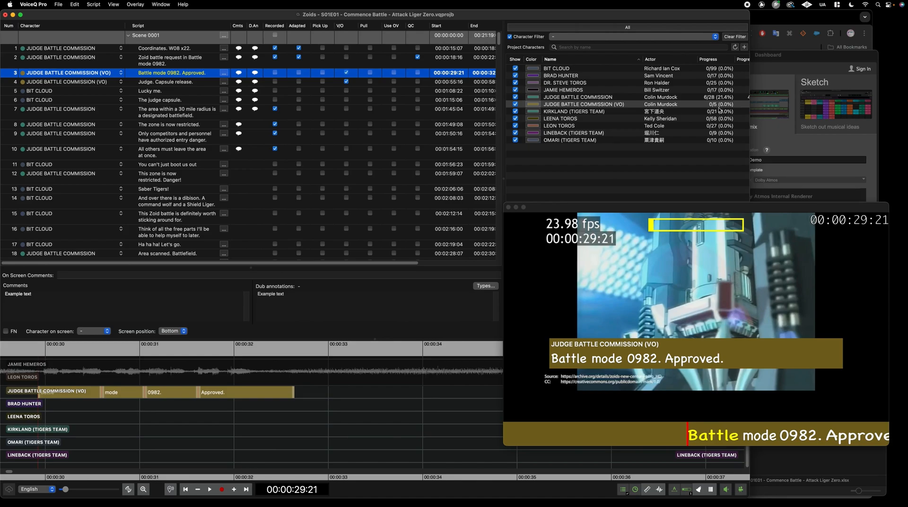
Leave line 3's Pull and Recorded unticked, clear Use OV, and open the VoiceQ Pro menu
left_click(371, 73)
left_click(371, 73)
left_click(393, 73)
left_click(274, 74)
left_click(275, 74)
mouse_move(794, 205)
left_mouse_down()
mouse_move(783, 209)
mouse_move(789, 214)
left_mouse_up()
left_click(301, 416)
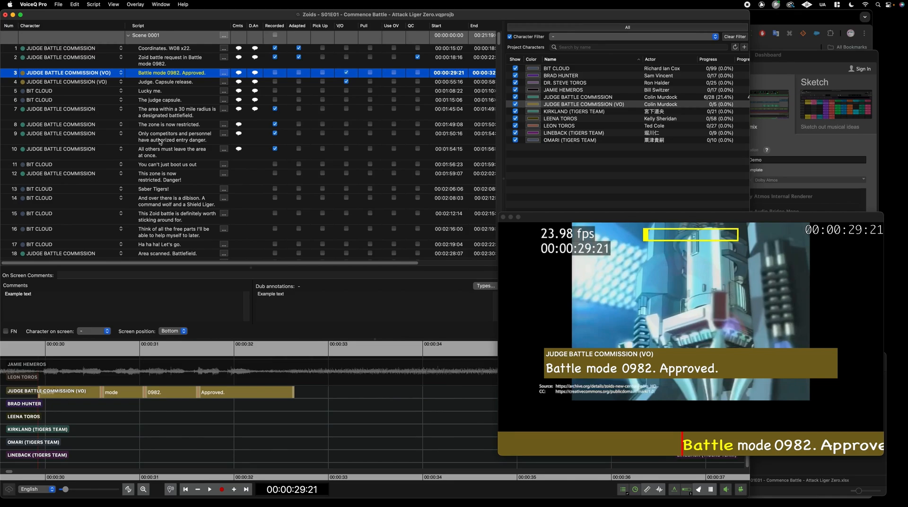
left_click(37, 5)
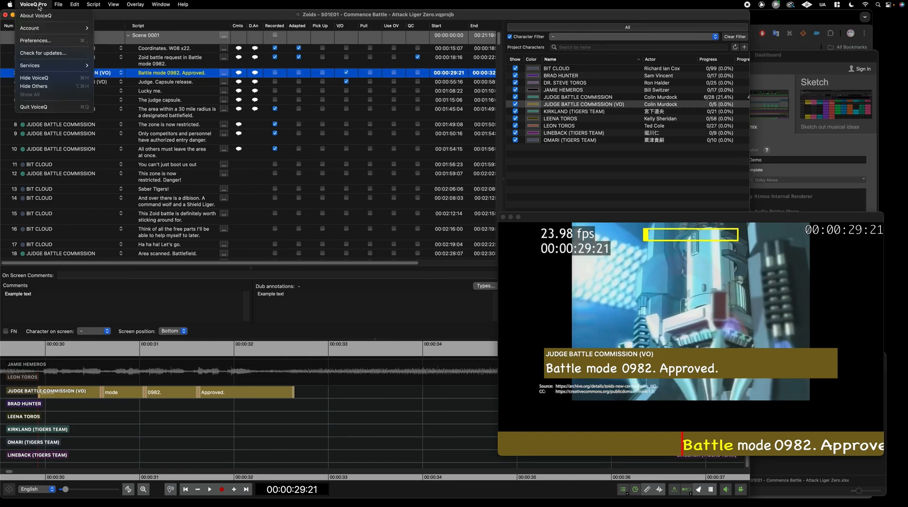
Bring up the Global > System page of the VoiceQ Pro preferences
left_click(47, 40)
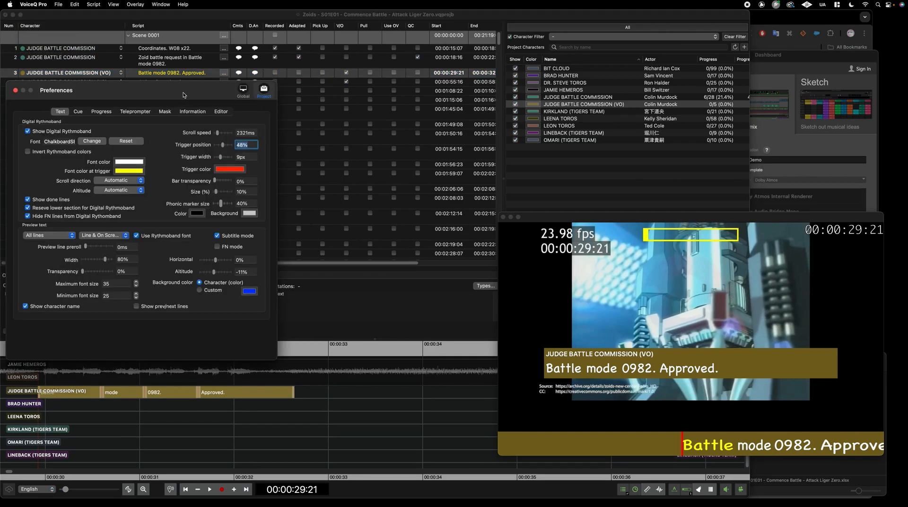
left_click_drag(184, 93, 221, 93)
left_click(280, 90)
left_click_drag(146, 95, 178, 76)
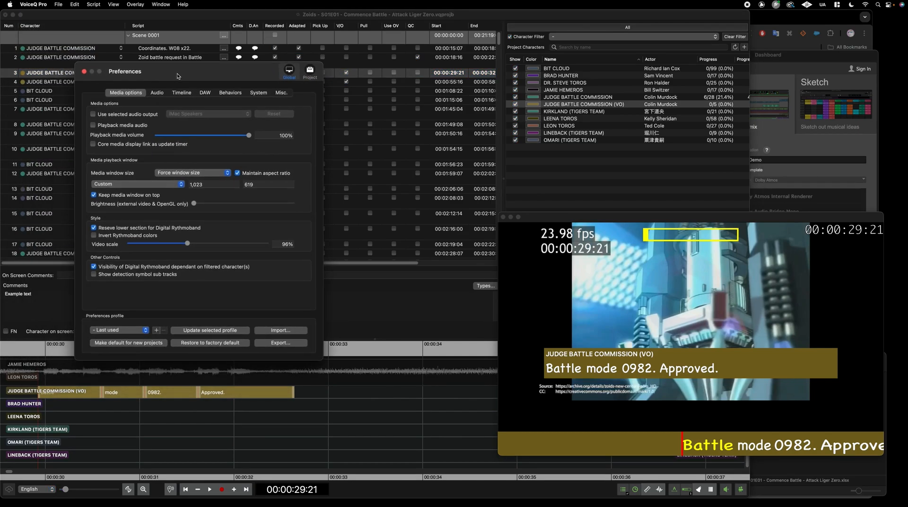
left_click(263, 94)
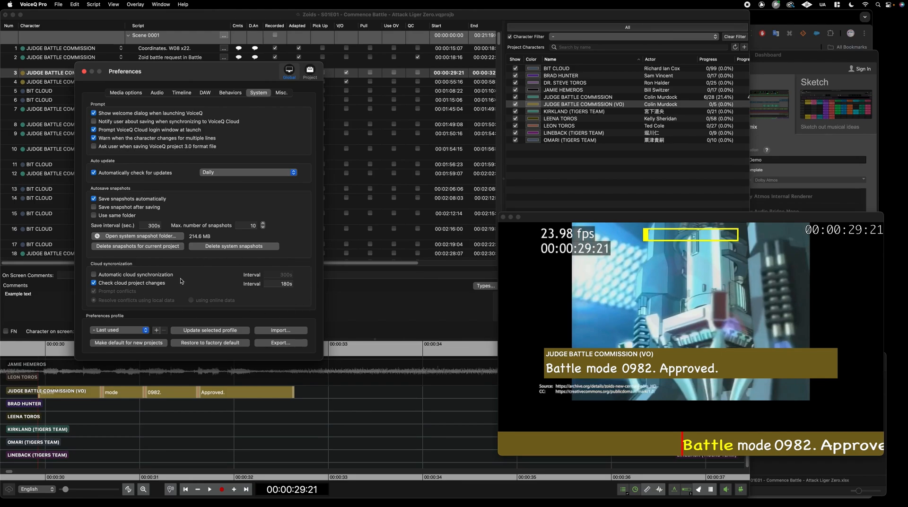
Enable automatic cloud sync every 300s, resolving conflicts with local data instead of prompting
left_click(151, 276)
left_click(274, 275)
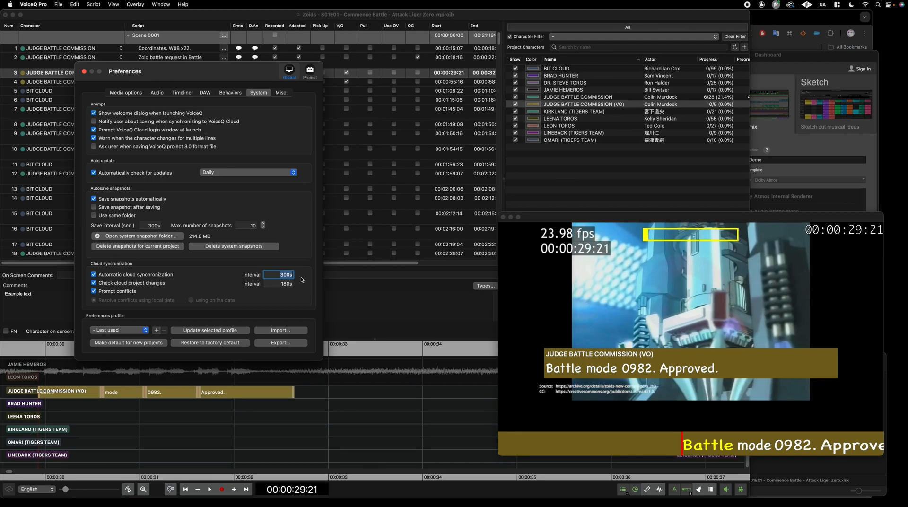
left_click(93, 291)
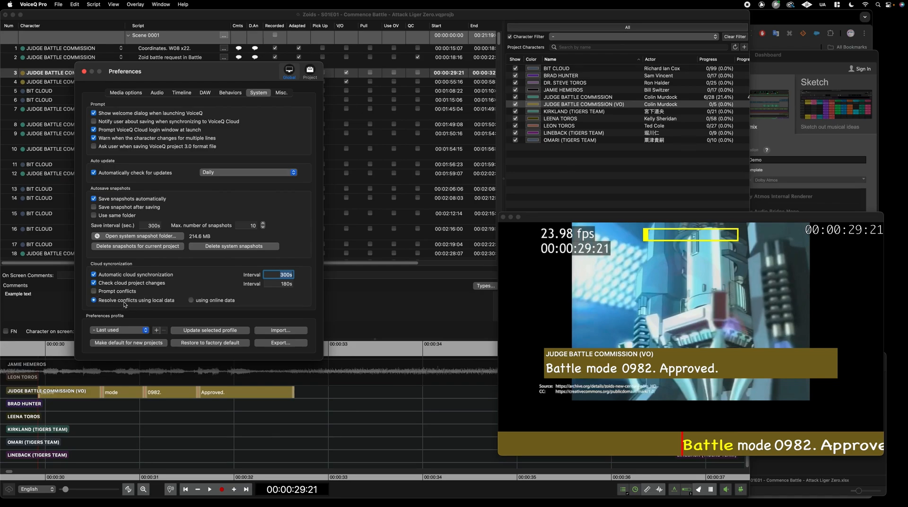
left_click(97, 291)
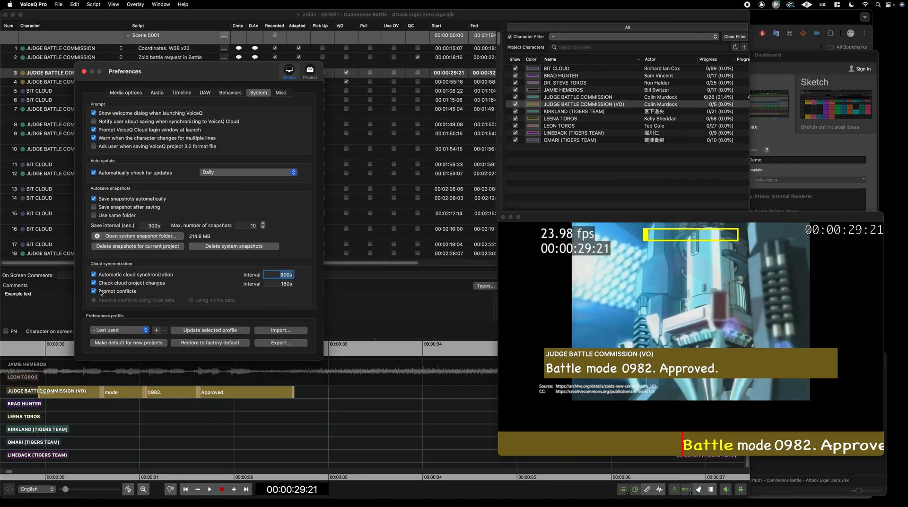
left_click(127, 294)
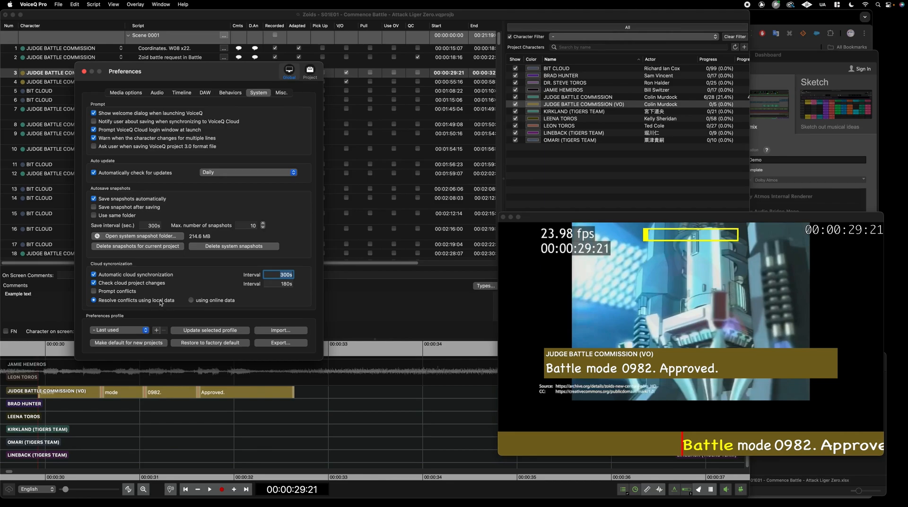
left_click(225, 300)
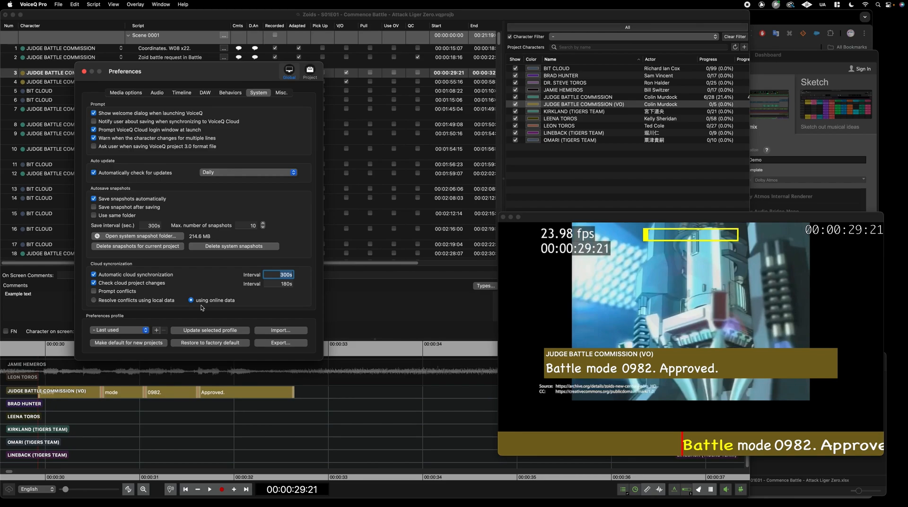
Tick Prompt conflicts and untick Automatic cloud synchronization in the System preferences
left_click(128, 292)
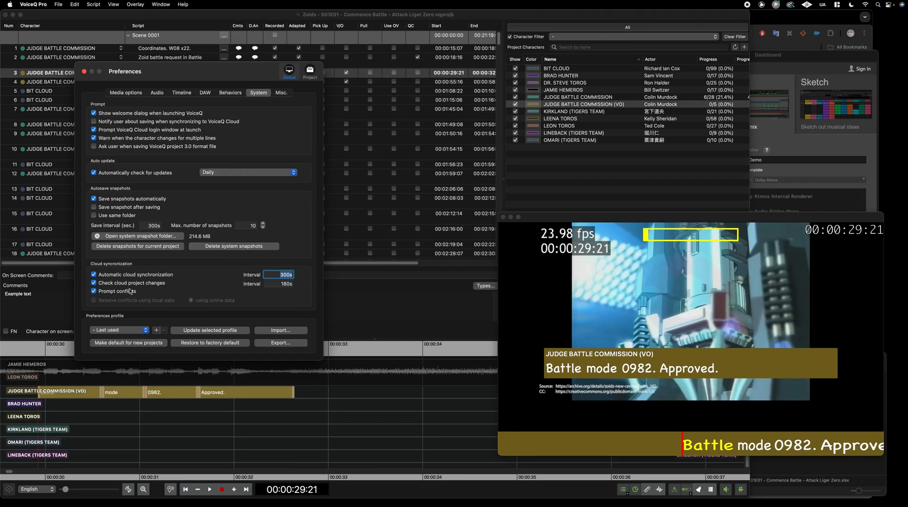
left_click(136, 275)
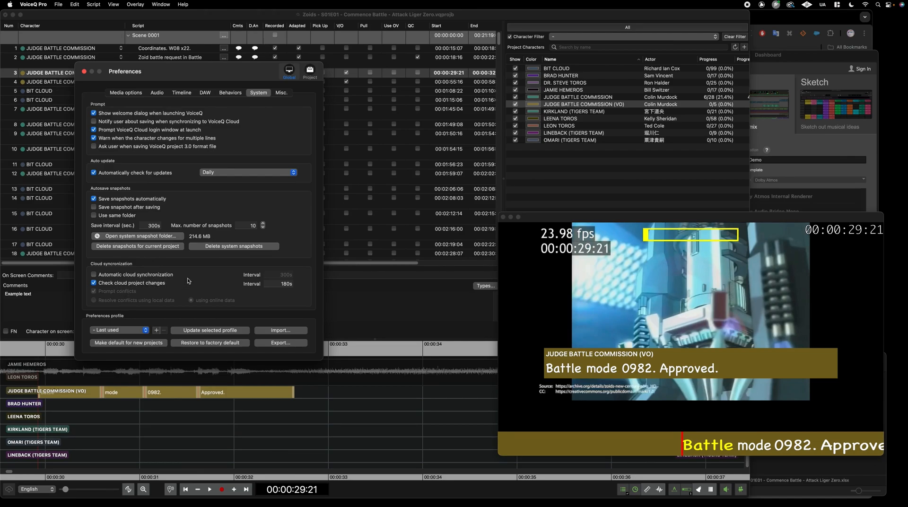
Close Preferences, log in to VoiceQ Cloud with the account credentials, and open the project online
left_click(84, 71)
left_click(34, 4)
mouse_move(45, 30)
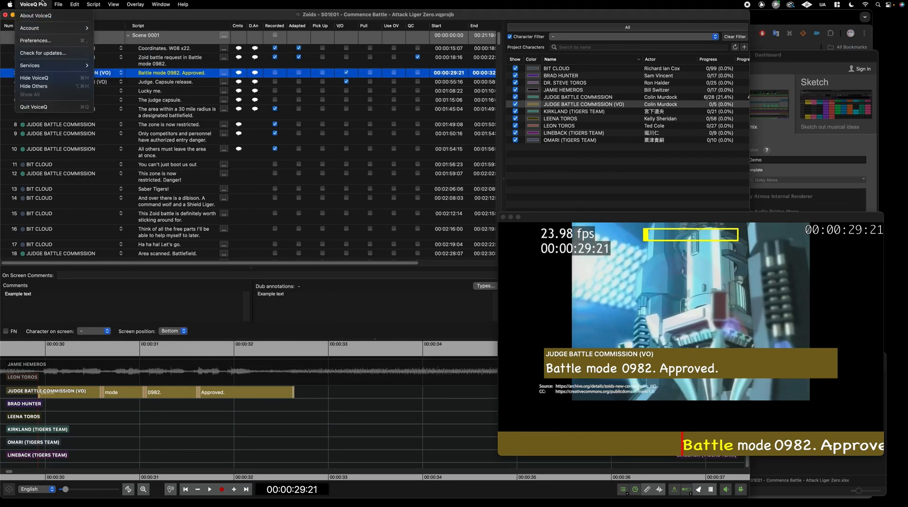
left_click(113, 27)
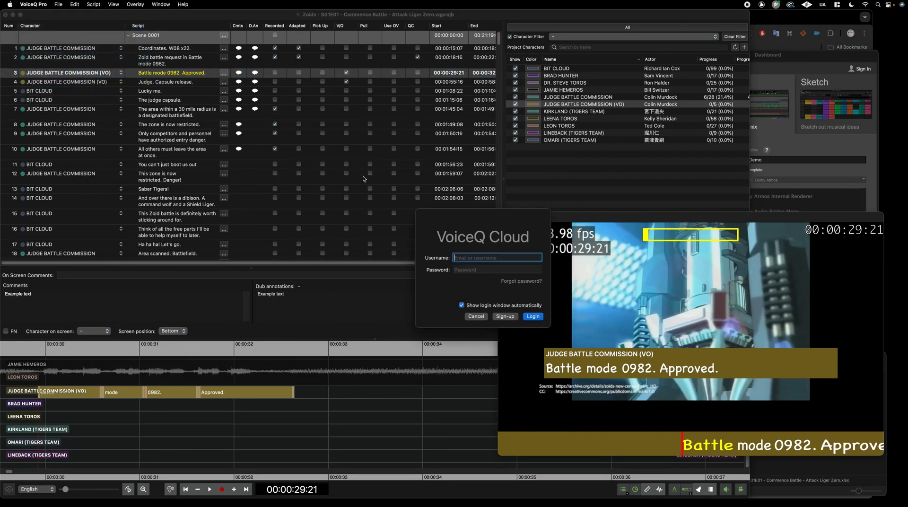
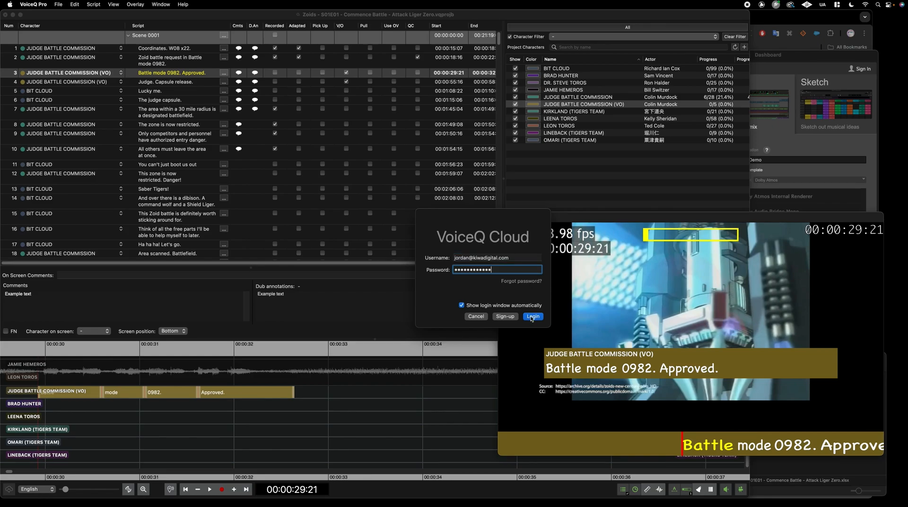
left_click(536, 317)
left_click(8, 491)
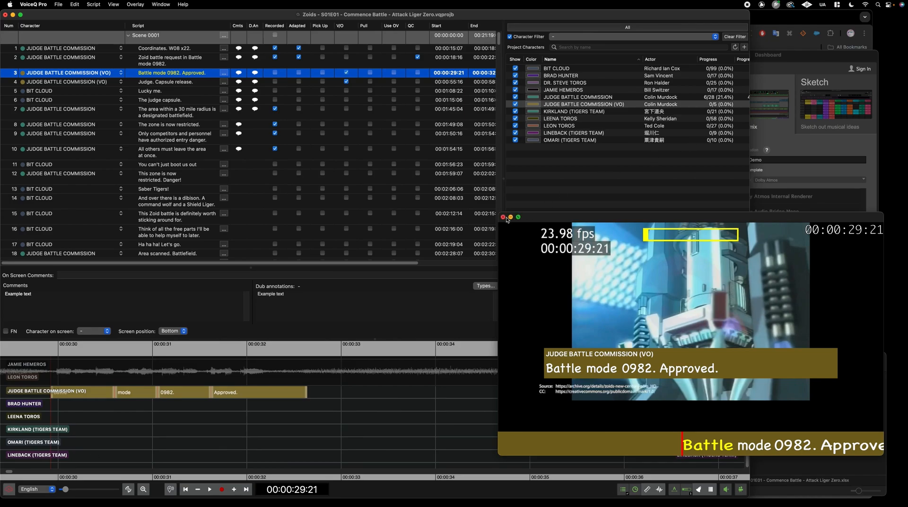
Bring up the VoiceQ Cloud browser window, resize it, and open the Zoids project page
left_click(805, 23)
left_click_drag(871, 10, 845, 25)
left_click(287, 237)
left_click_drag(385, 37, 421, 23)
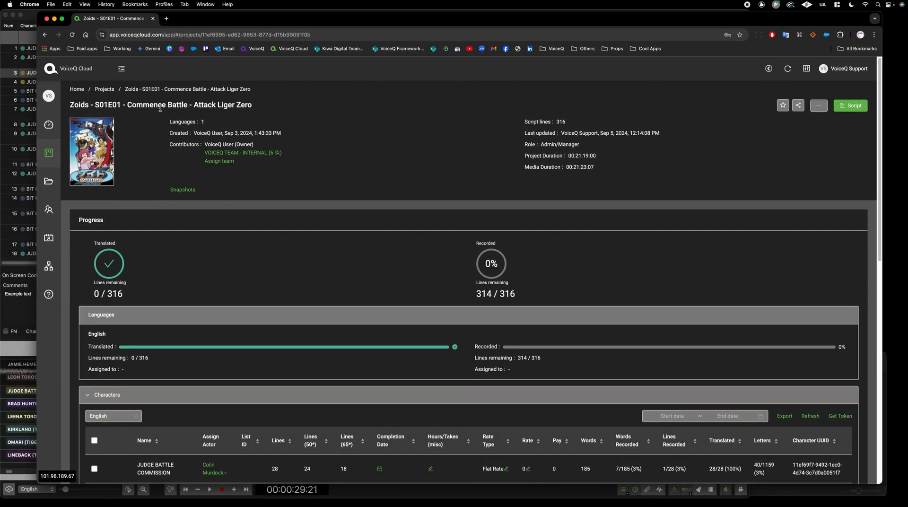
scroll(373, 271, "down", 10)
scroll(400, 166, "up", 1)
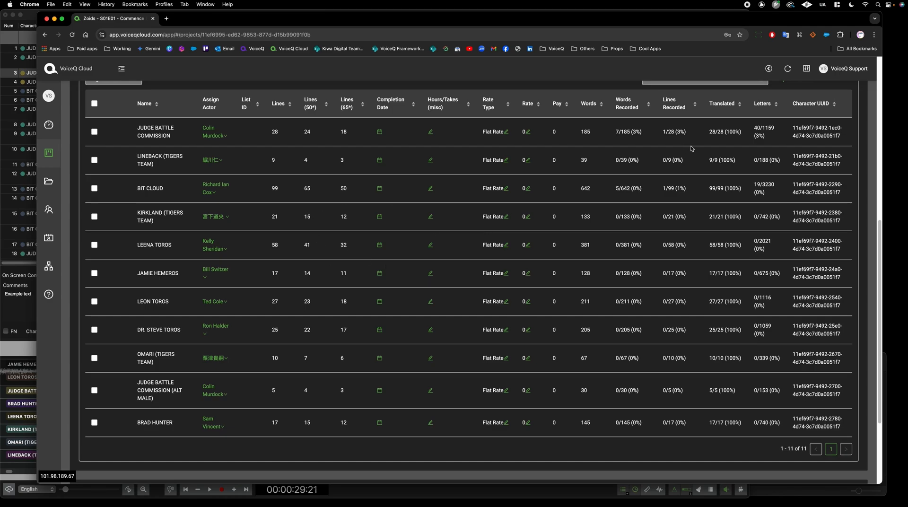
scroll(727, 232, "up", 10)
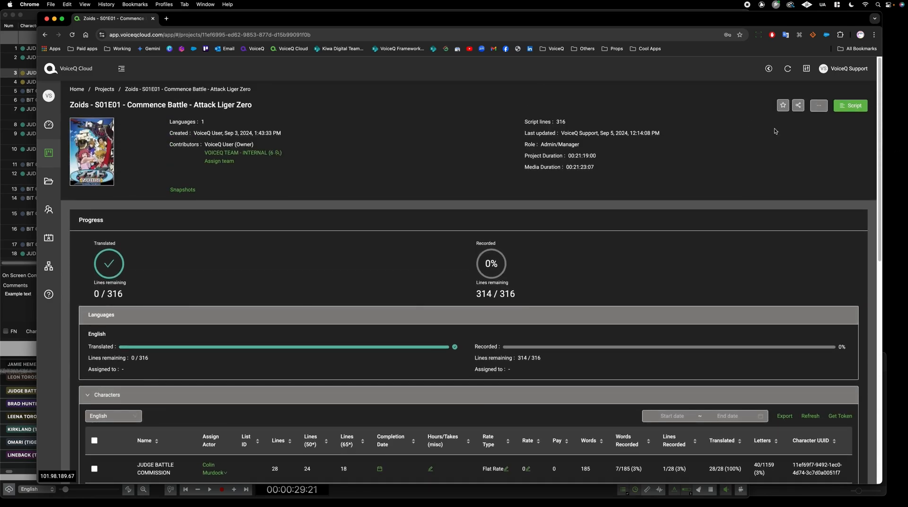
In the project's Script view, tick Recorded for line 1 and return to VoiceQ Pro
left_click(854, 106)
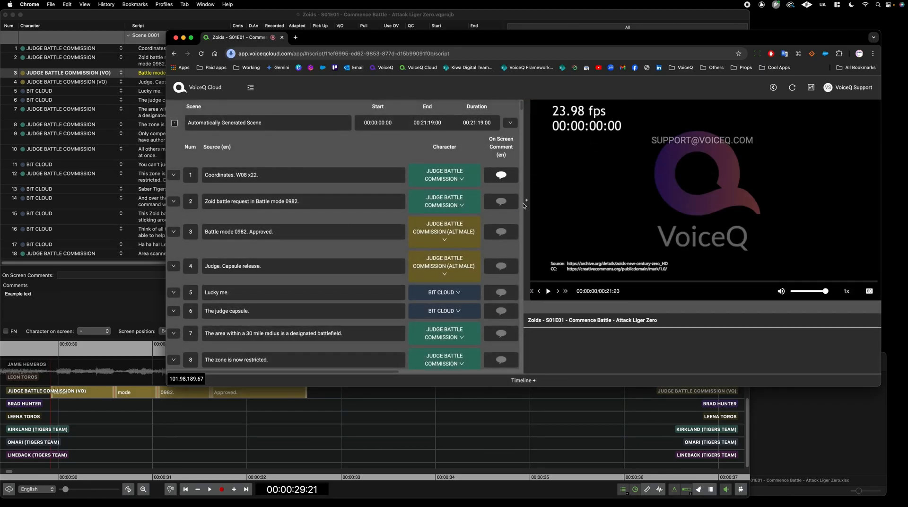
left_click(524, 204)
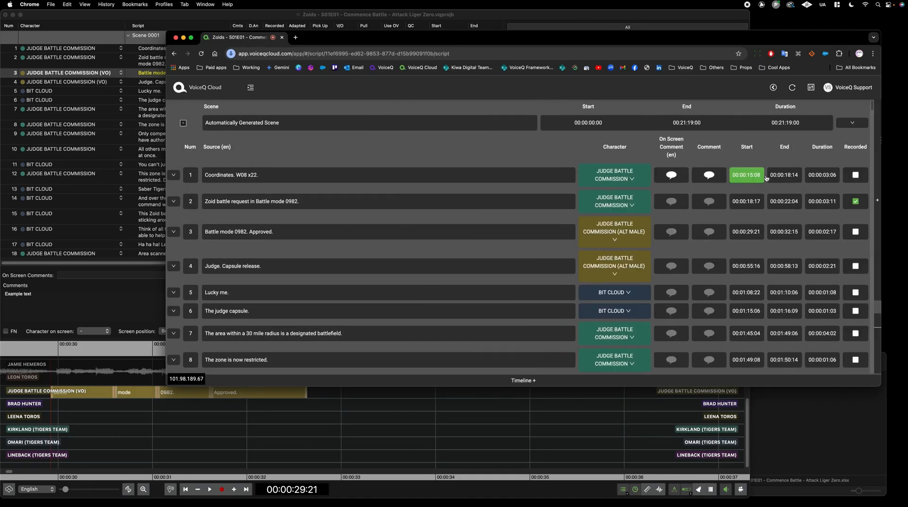
left_click(853, 175)
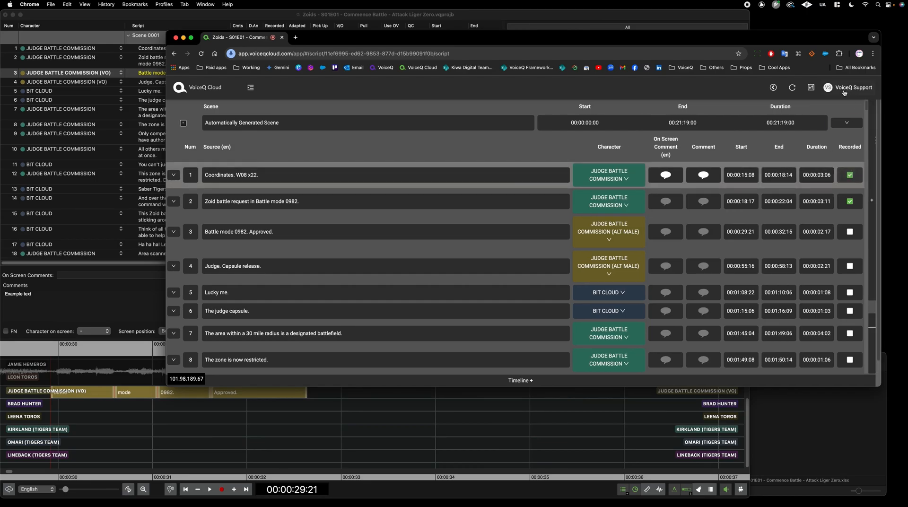
left_click(774, 89)
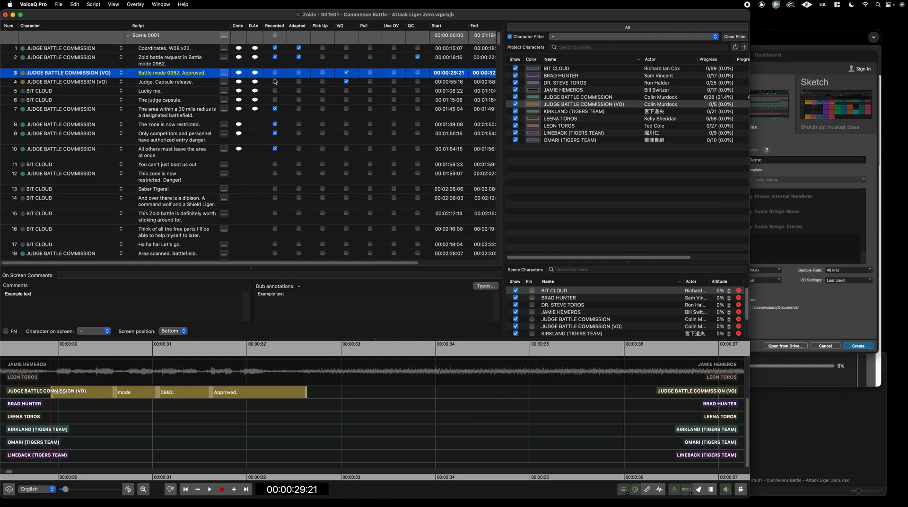
Untick line 1's Recorded locally, run File > Cloud > Sync project, and resolve using online changes
left_click(275, 48)
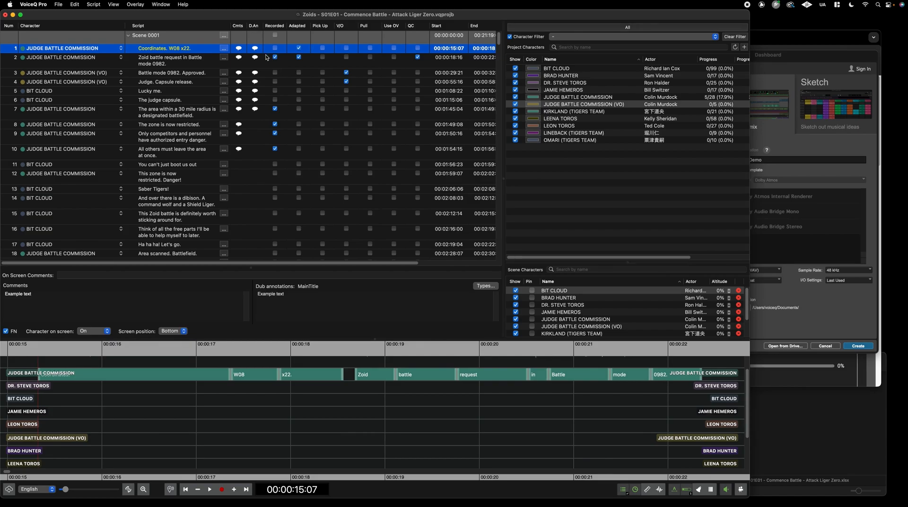
left_click(58, 4)
mouse_move(142, 161)
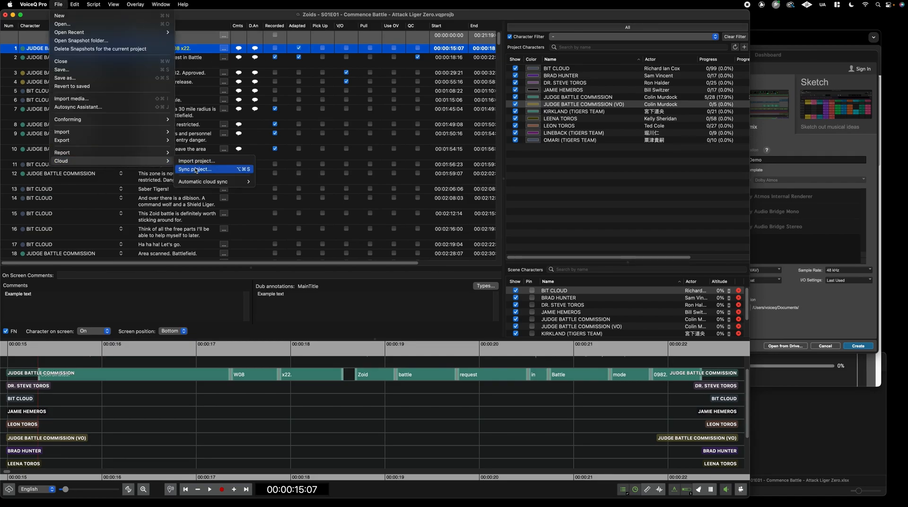
left_click(195, 170)
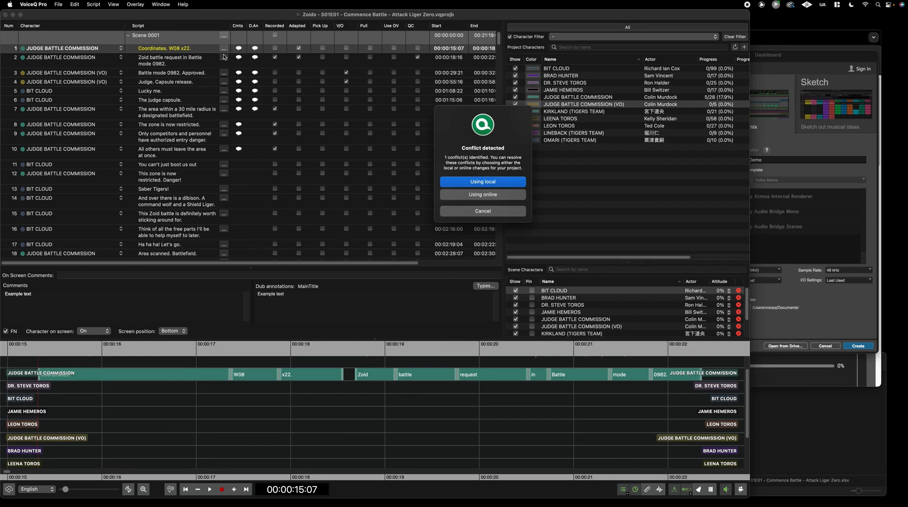
left_click(494, 196)
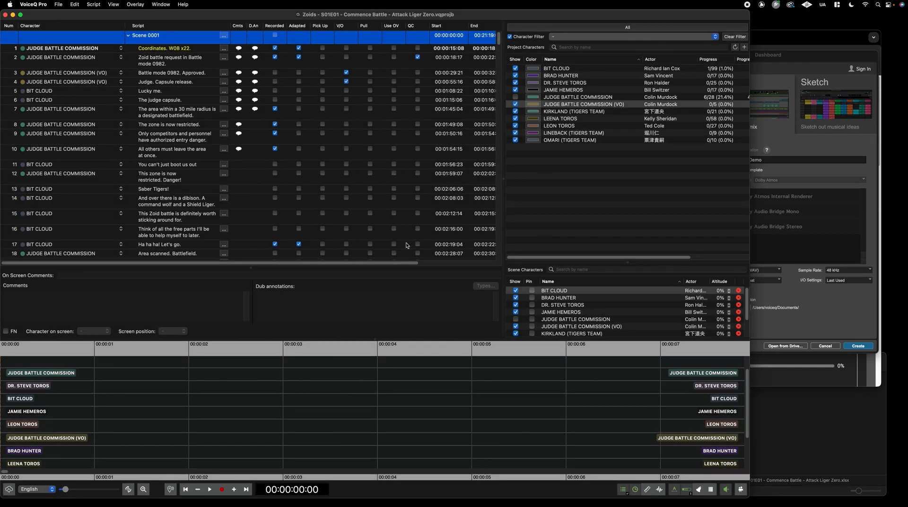
Reload the VoiceQ Cloud project page and check the 6/28 (21%) recorded count
left_click(293, 504)
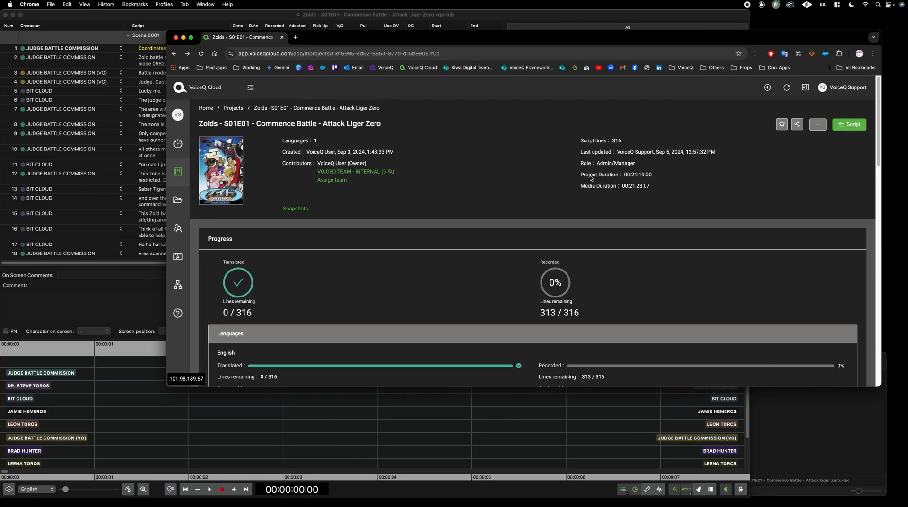
scroll(657, 257, "down", 3)
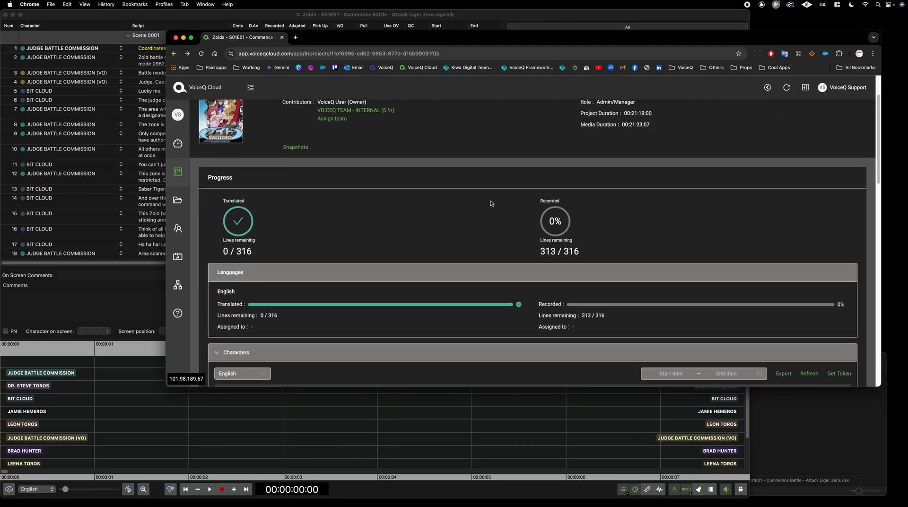
left_click(787, 89)
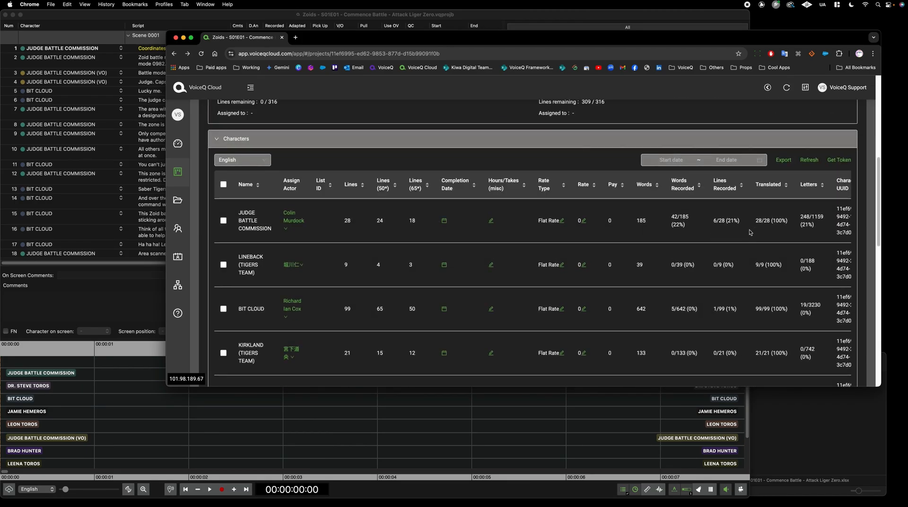
triple_click(736, 222)
scroll(753, 252, "down", 1)
left_click_drag(738, 257, 712, 257)
left_click(776, 240)
scroll(741, 233, "up", 7)
Check the online script shows lines 7, 8 and 9 recorded, then return to VoiceQ Pro
left_click(854, 125)
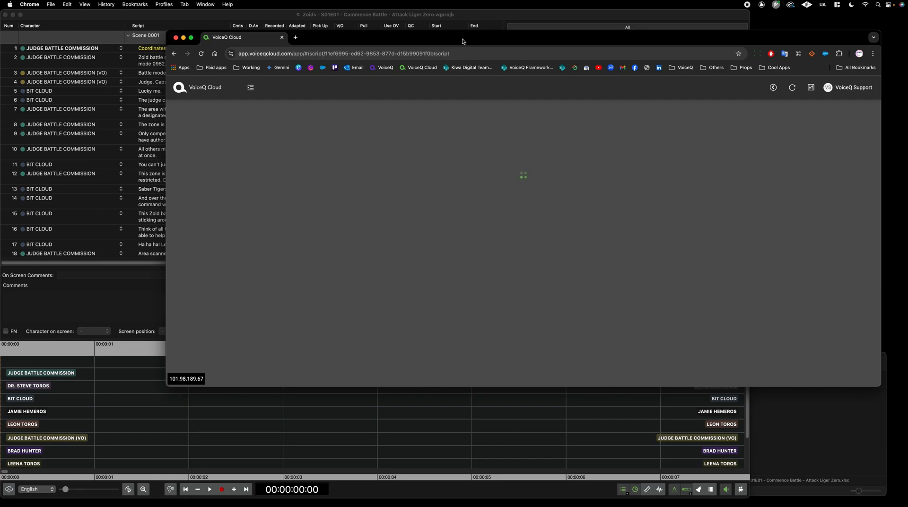
left_click_drag(463, 41, 452, 128)
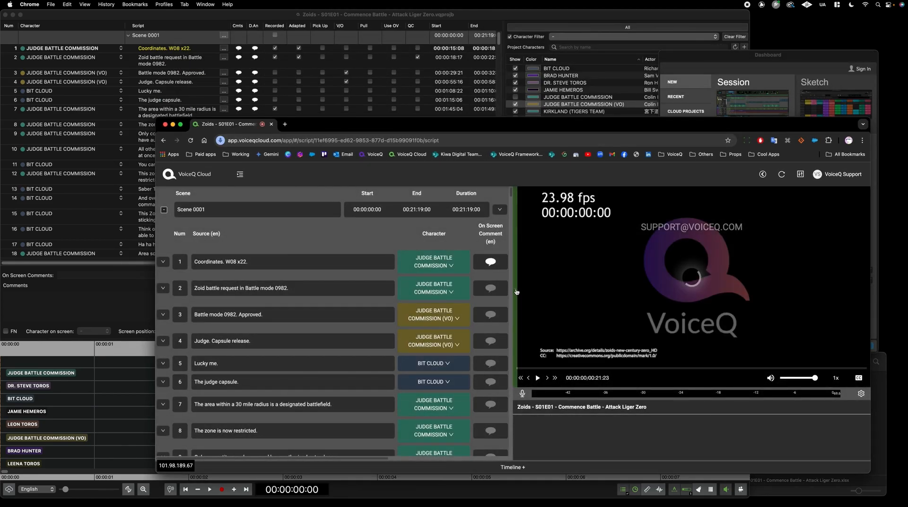
left_click(516, 288)
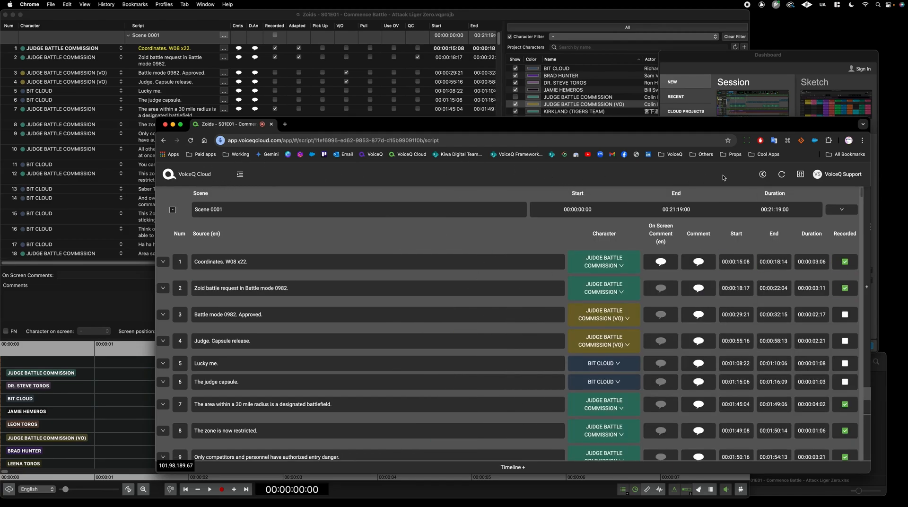
left_click(763, 174)
left_click(403, 17)
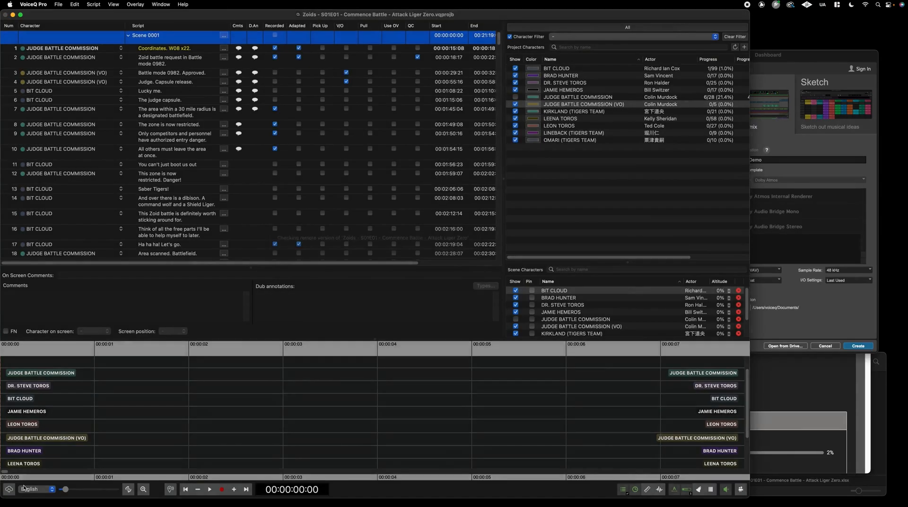
Keep the local version, overwrite the cloud project, and turn on Use automatic cloud sync
left_click(489, 183)
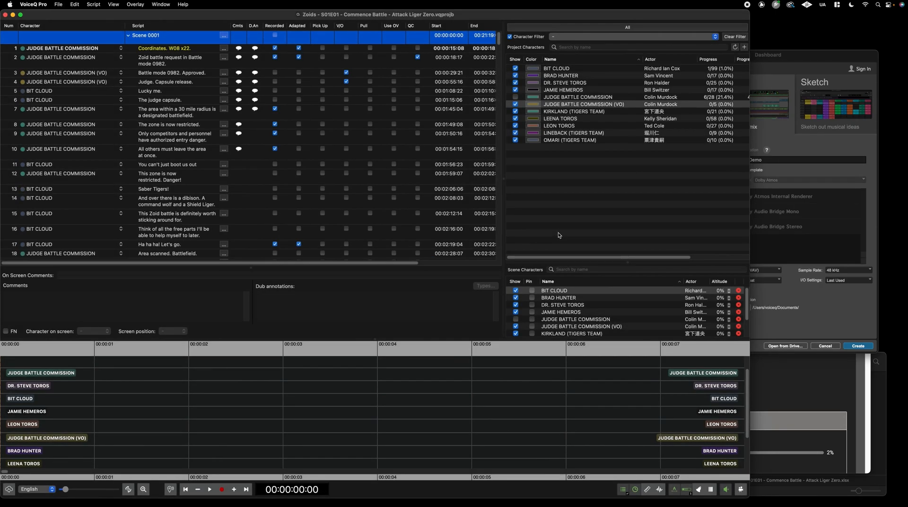
left_click(9, 490)
left_click(58, 4)
mouse_move(118, 163)
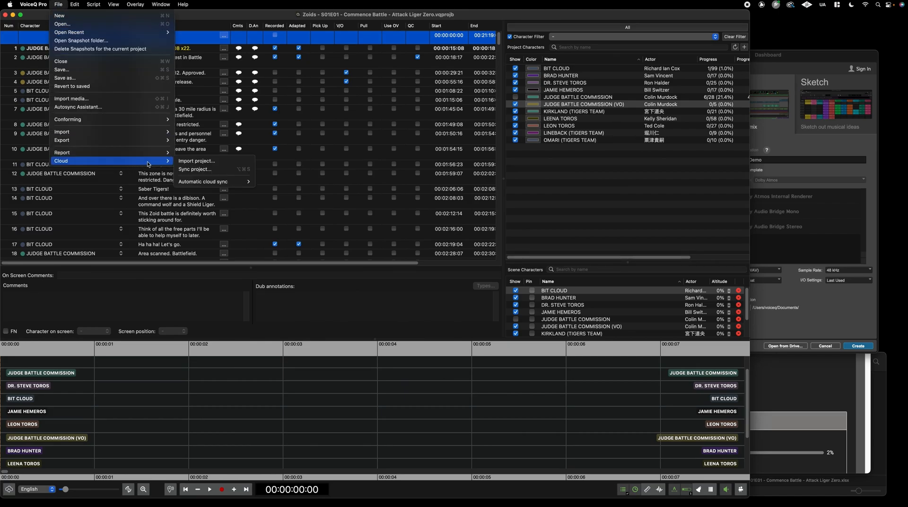
mouse_move(211, 183)
left_click(277, 183)
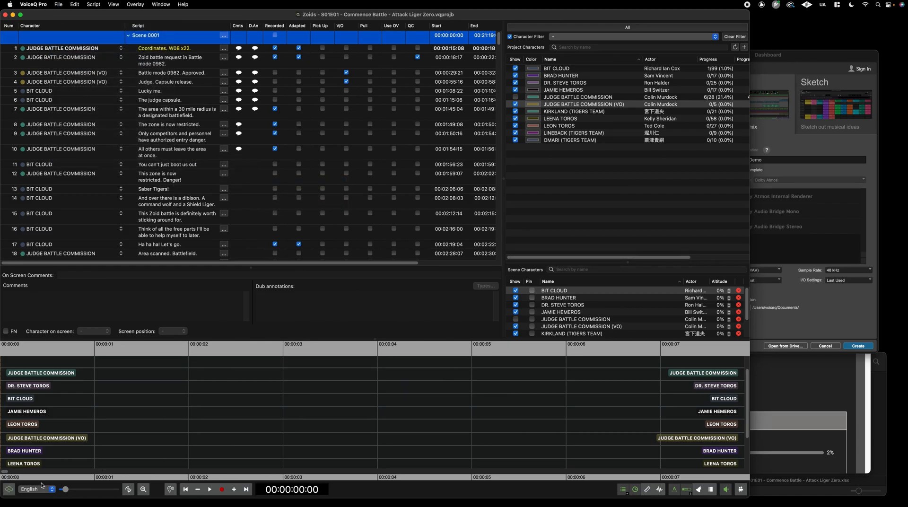
Toggle File > Cloud > Automatic cloud sync > Use automatic cloud sync again
left_click(60, 5)
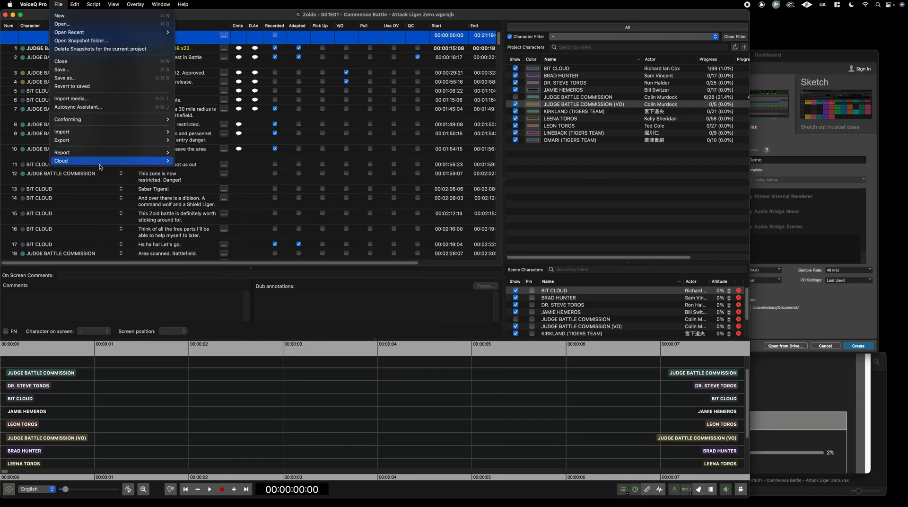
mouse_move(168, 162)
mouse_move(220, 183)
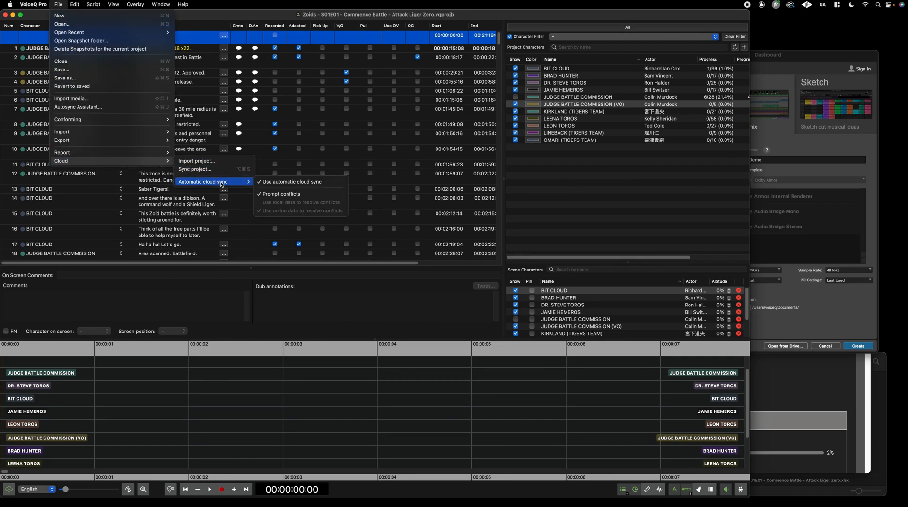
left_click(272, 183)
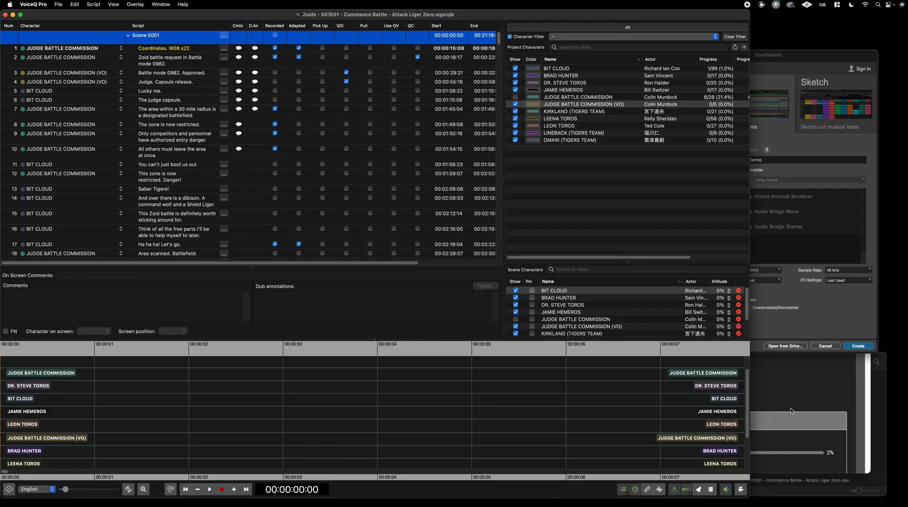
In Project settings, try the Remote media, then set the local Zoids video back as used media
left_click(833, 496)
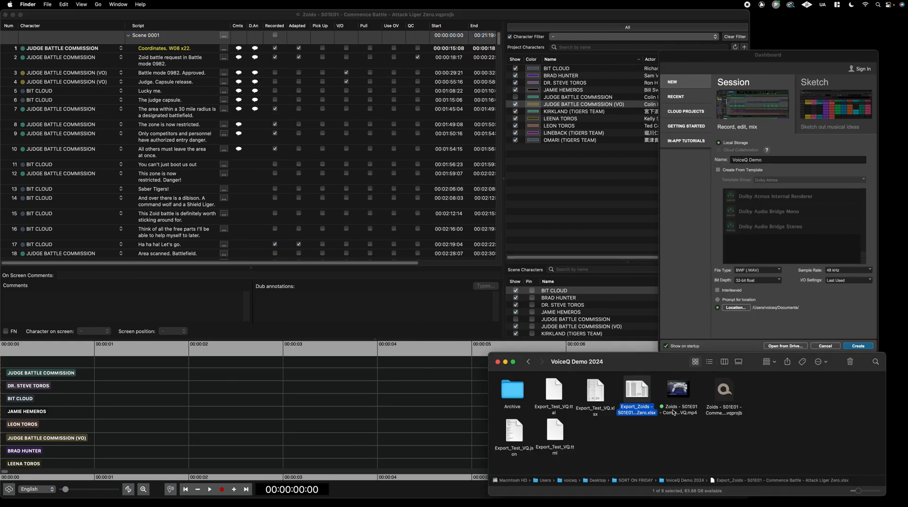
left_click(354, 432)
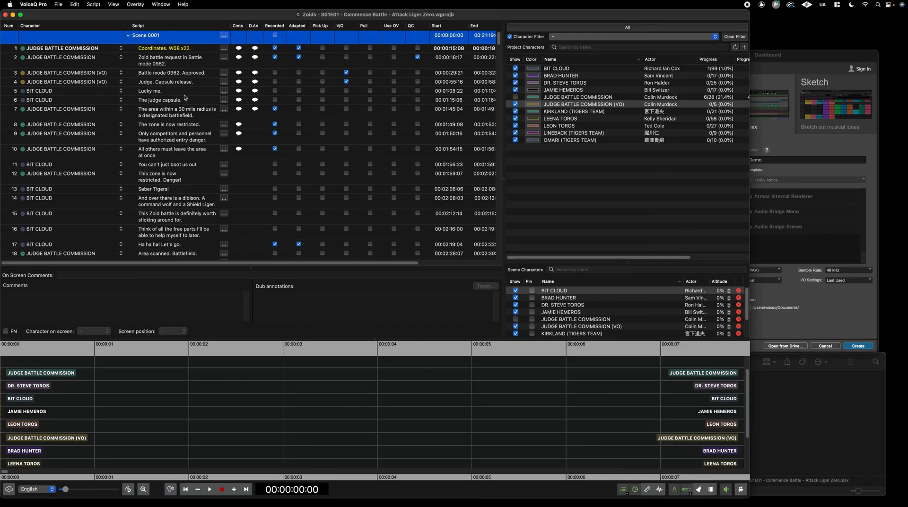
left_click(115, 4)
left_click(127, 17)
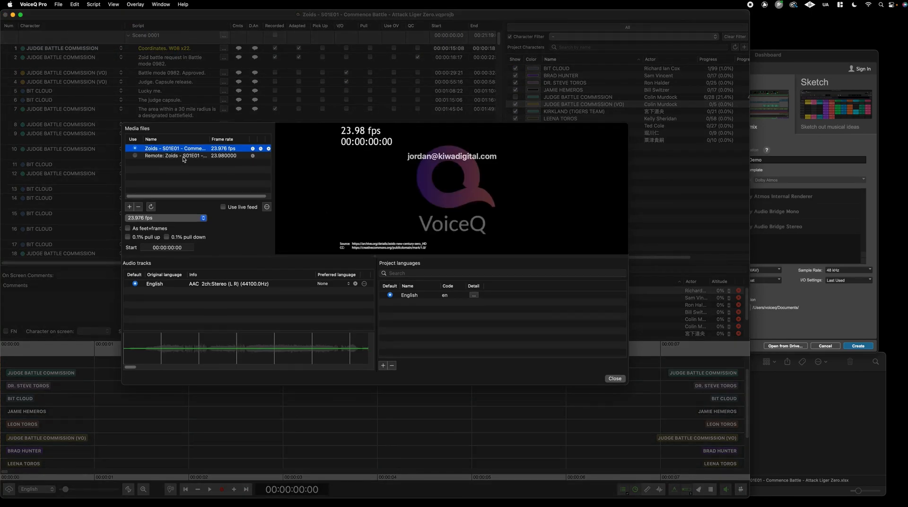
left_click(148, 156)
left_click(135, 156)
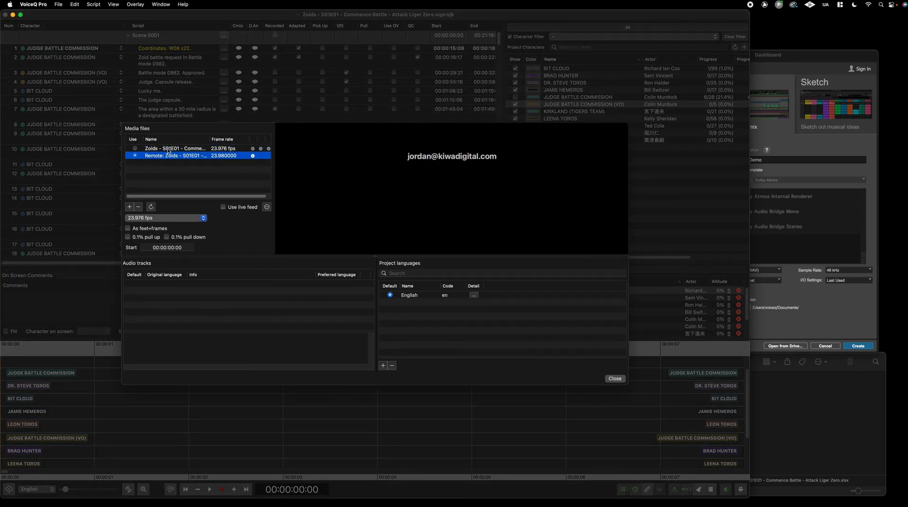
double_click(168, 148)
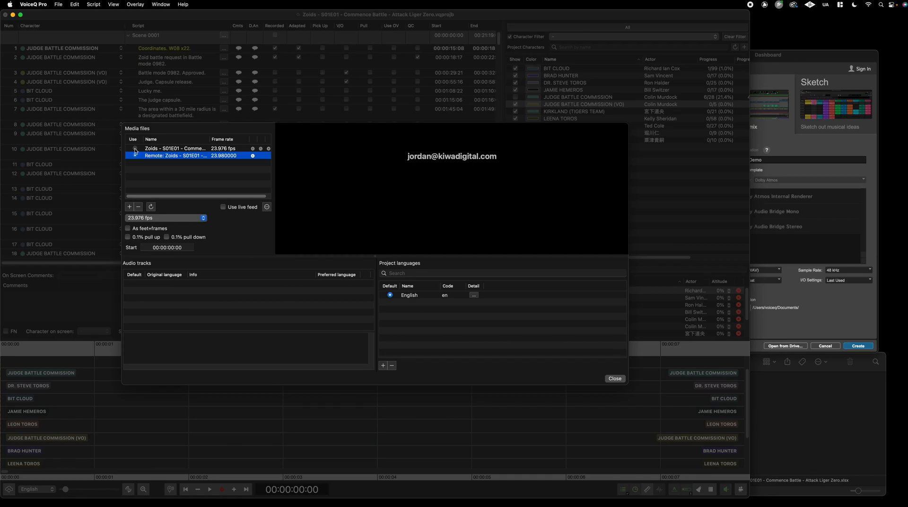
left_click(161, 156)
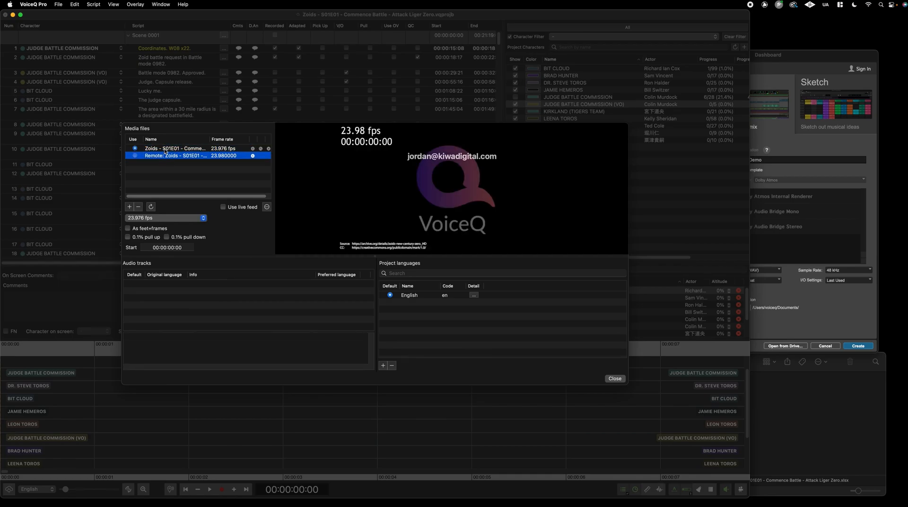
left_click(165, 149)
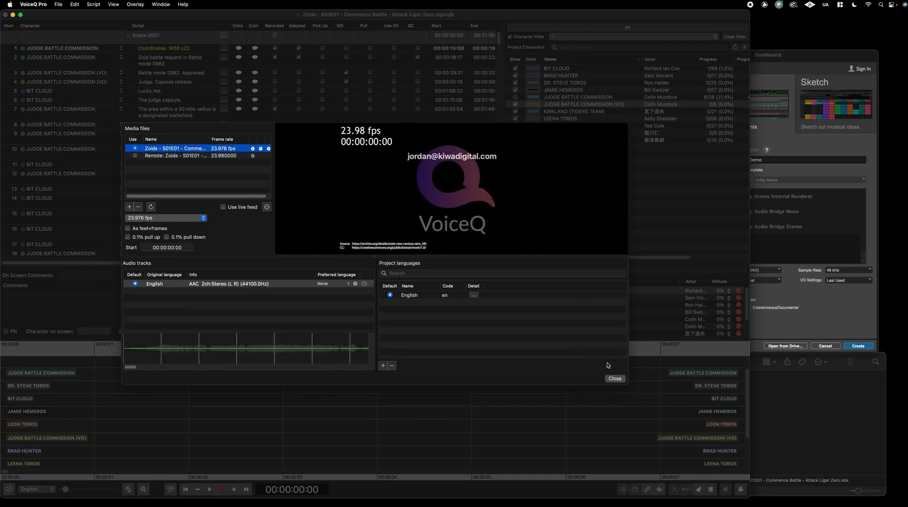
left_click(614, 378)
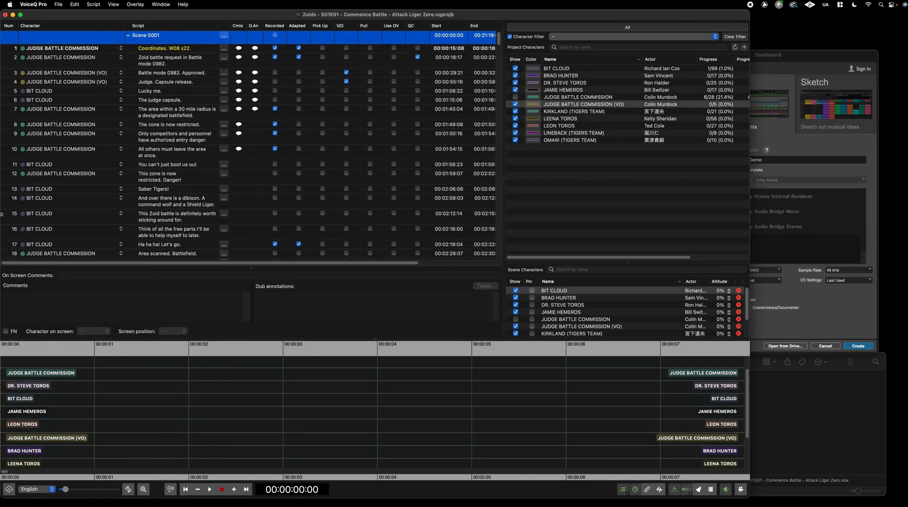
Open the floating video playback window and position it beside the script
left_click(94, 5)
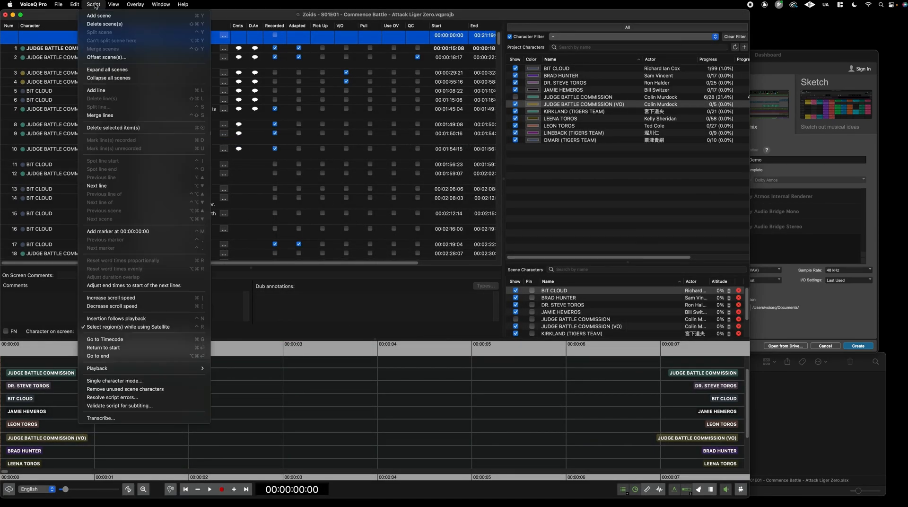
mouse_move(201, 370)
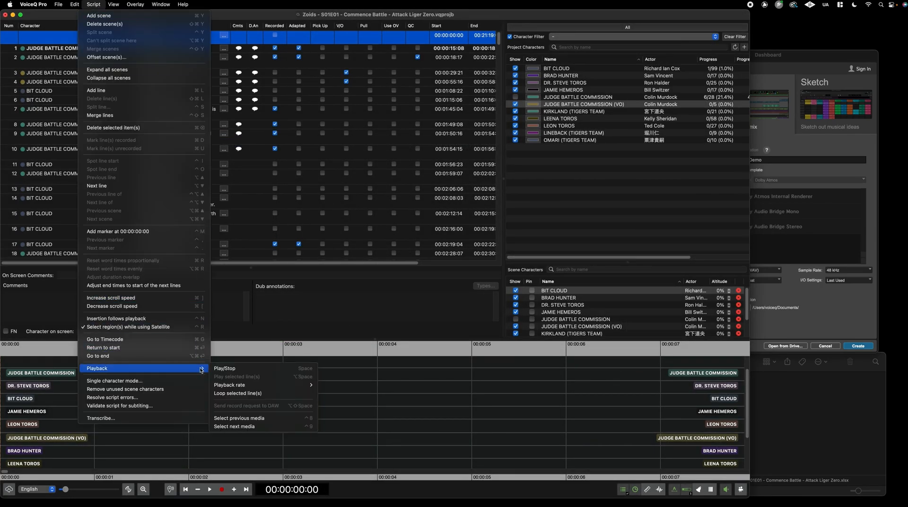
mouse_move(294, 387)
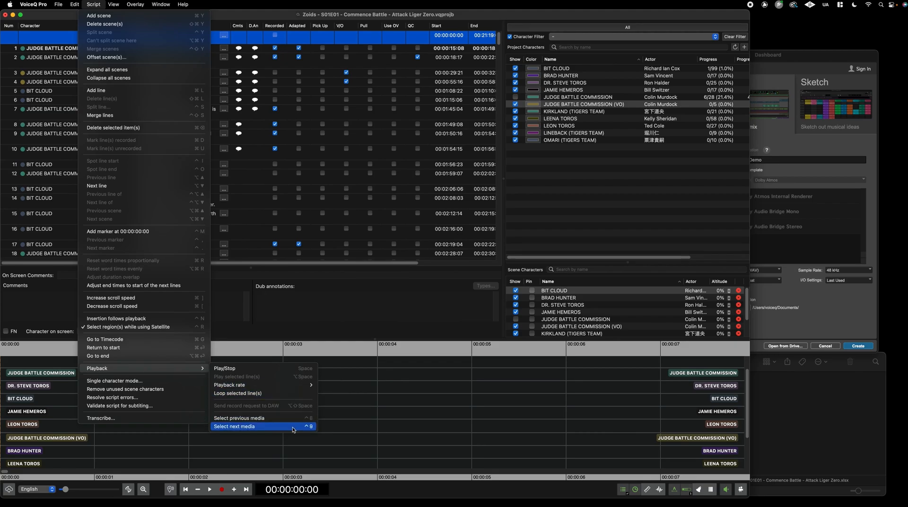
left_click(586, 445)
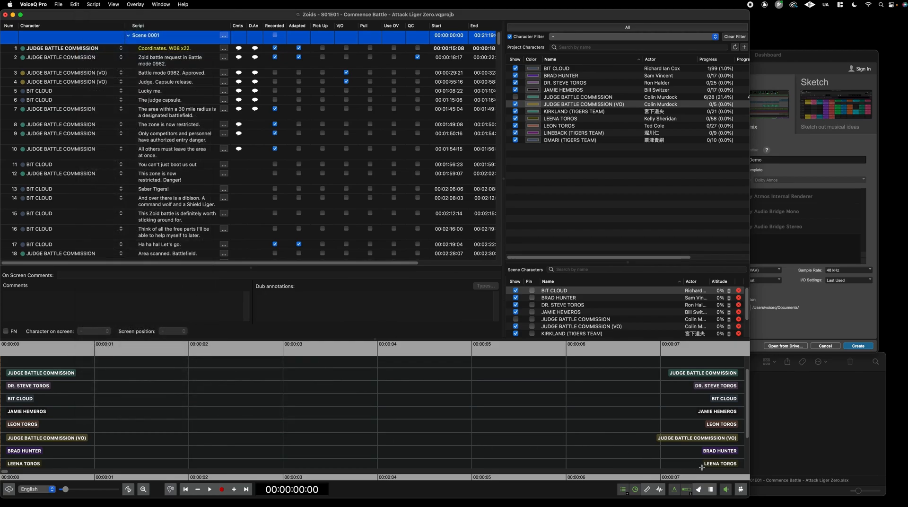
left_click(740, 489)
left_click_drag(661, 330, 260, 66)
left_click(823, 396)
left_click(324, 261)
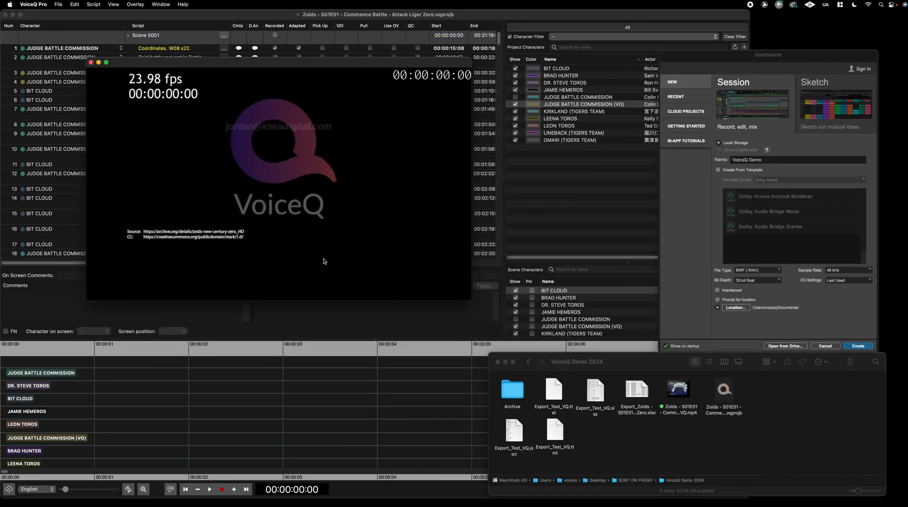
Reopen the project media settings, reposition and close the video window, then close settings
key("super+m")
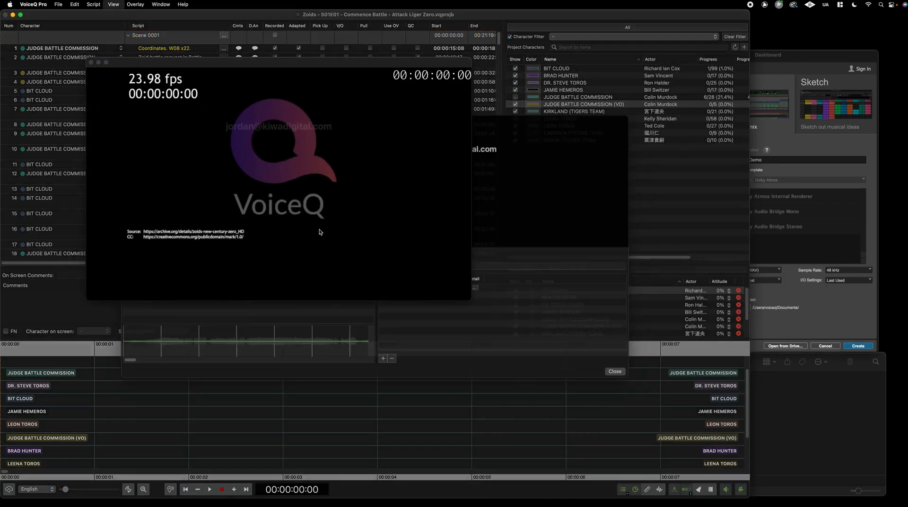
left_click_drag(320, 64, 838, 157)
left_click_drag(779, 137, 717, 61)
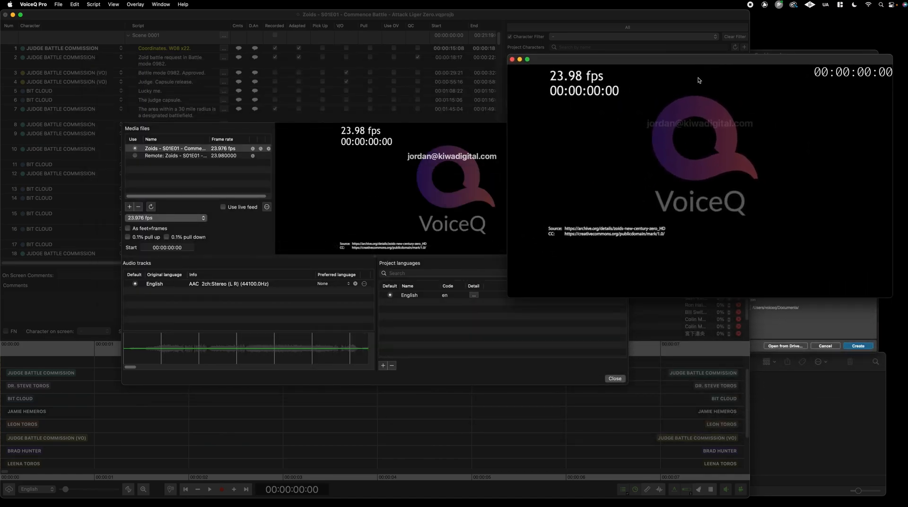
left_click(512, 59)
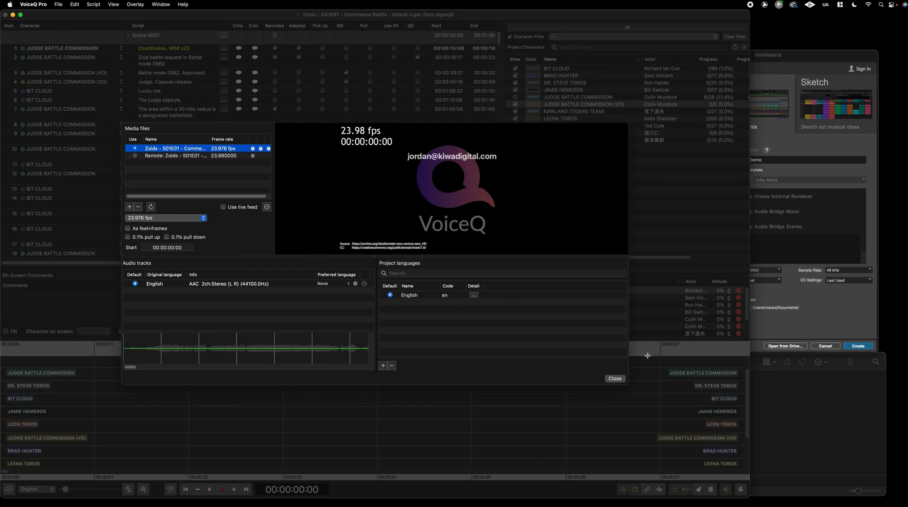
left_click(615, 378)
Choose Script > Playback > Select previous media
left_click(93, 4)
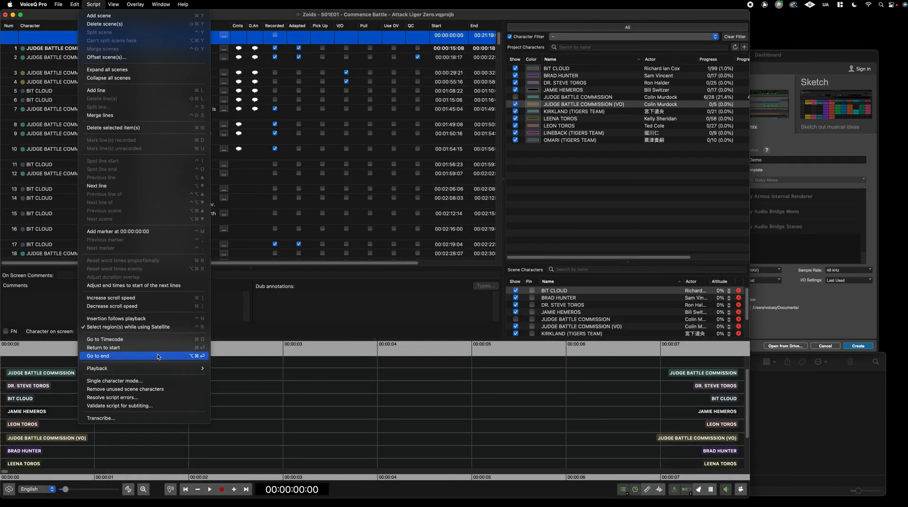
mouse_move(159, 368)
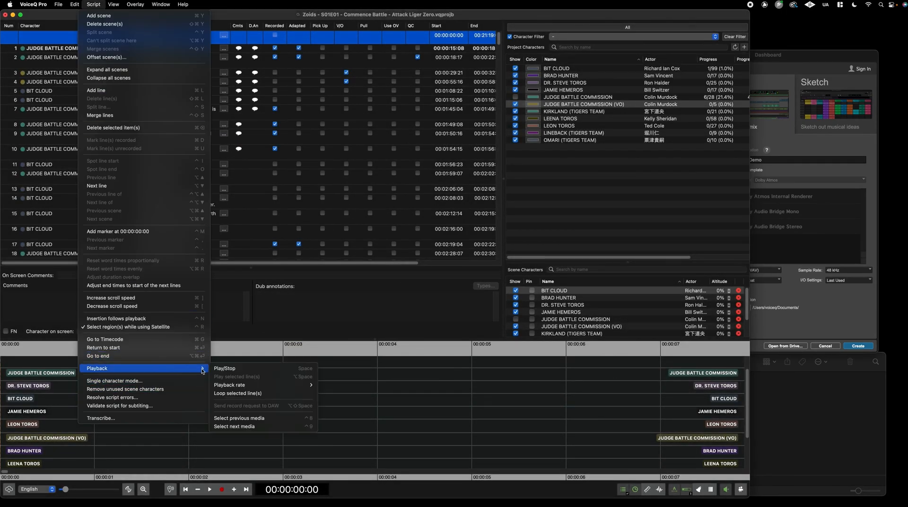
left_click(295, 422)
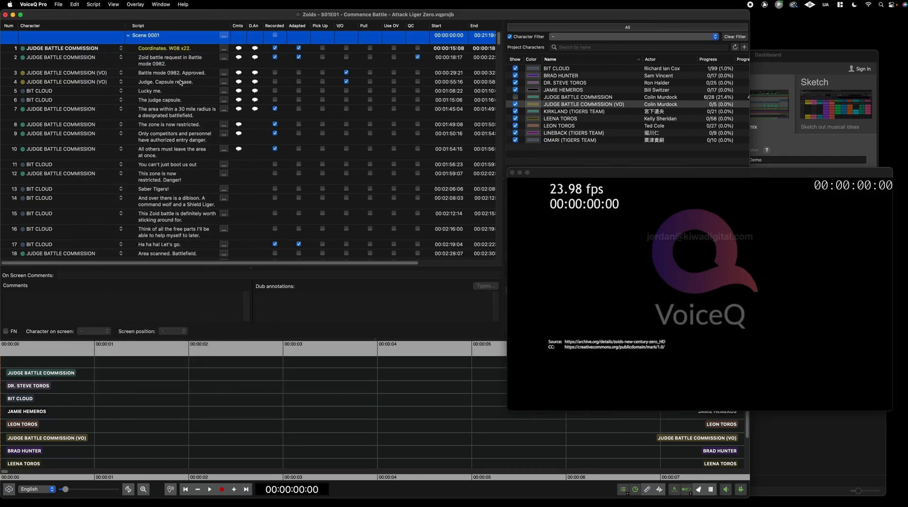
Play line 5 'Lucky me.', step to 'The judge capsule.', and move the playhead near 00:01:17
left_click(182, 91)
key("space")
key("space")
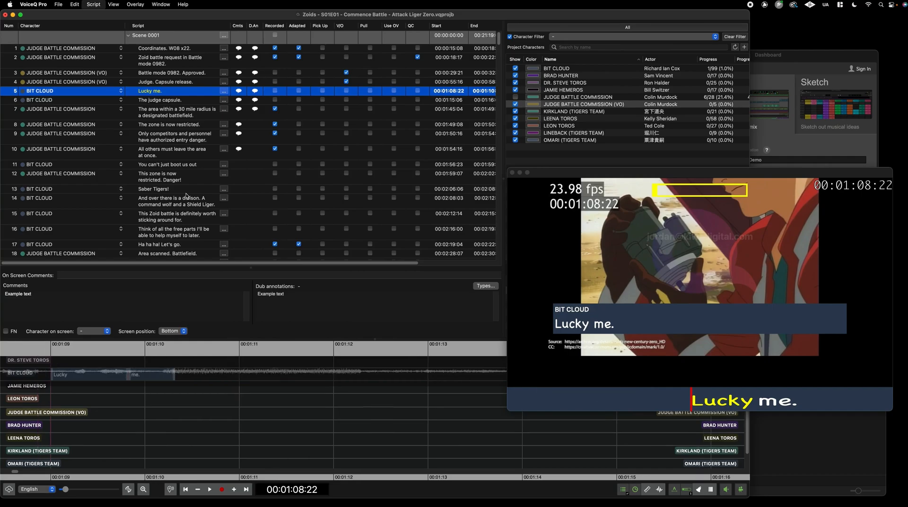
key("Down")
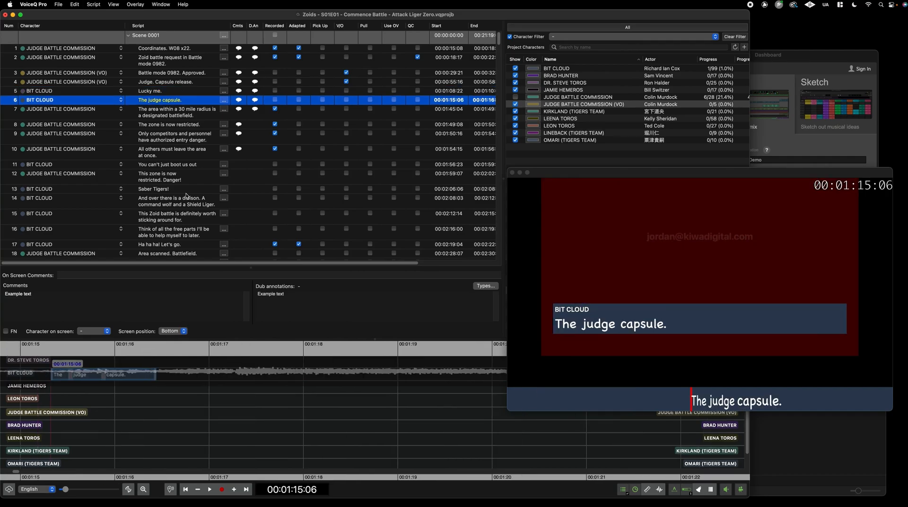
key("Down")
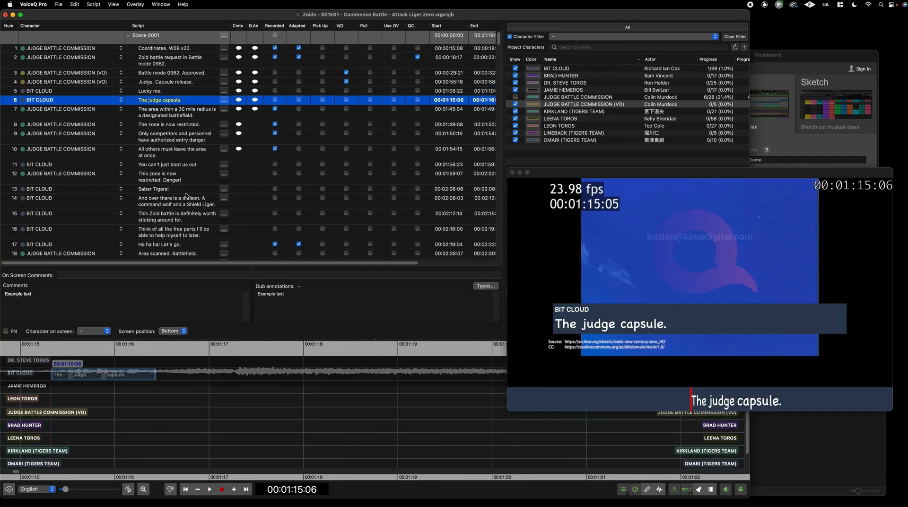
left_click(263, 405)
scroll(251, 413, "up", 5)
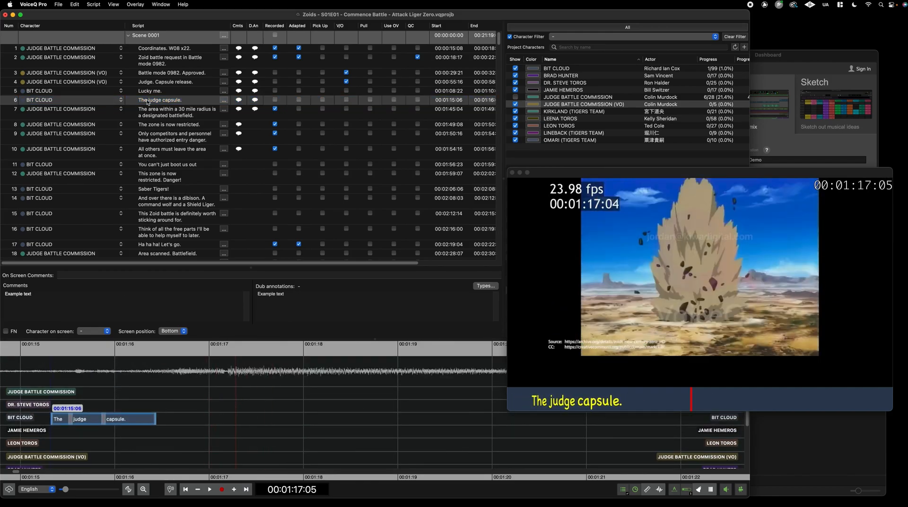
Cue line 8, play from 00:01:51:16, then drag the waveform lane divider down to enlarge it
left_click(182, 125)
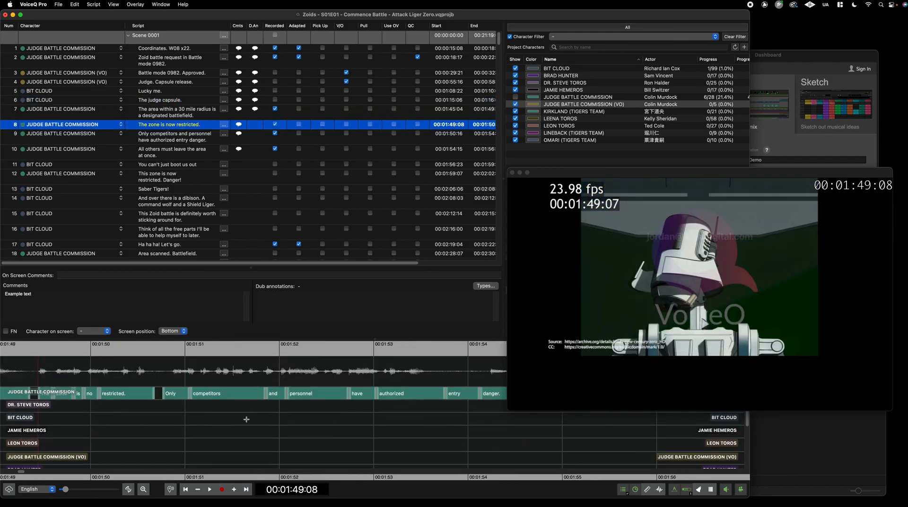
left_click(164, 419)
left_click(258, 420)
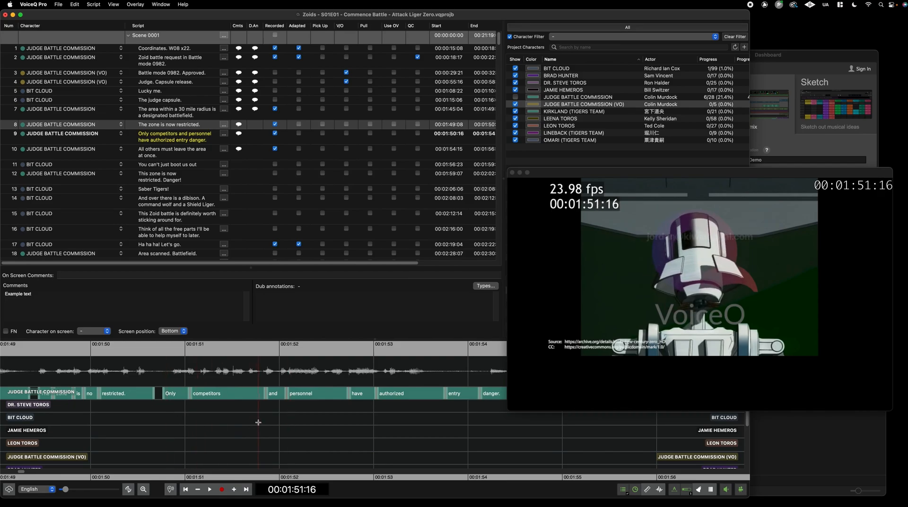
key("super+k")
key("super+k")
key("space")
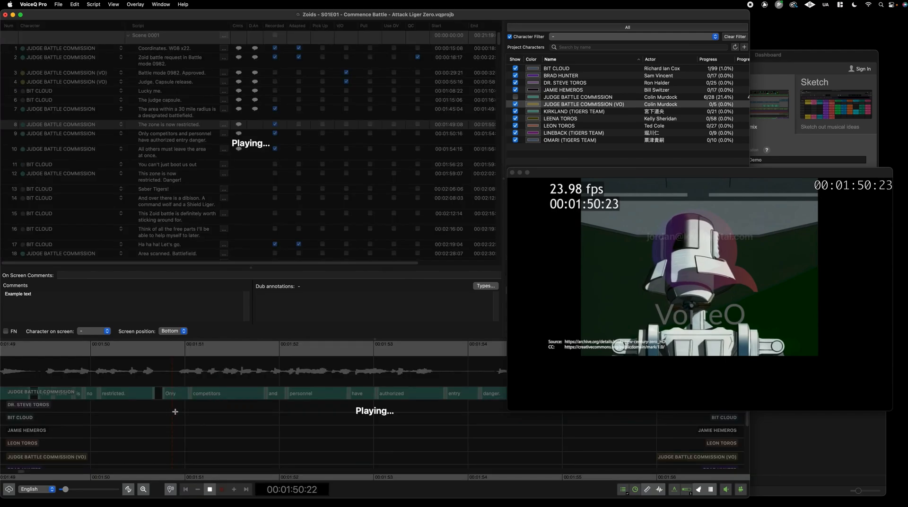
key("space")
left_click_drag(544, 434, 260, 414)
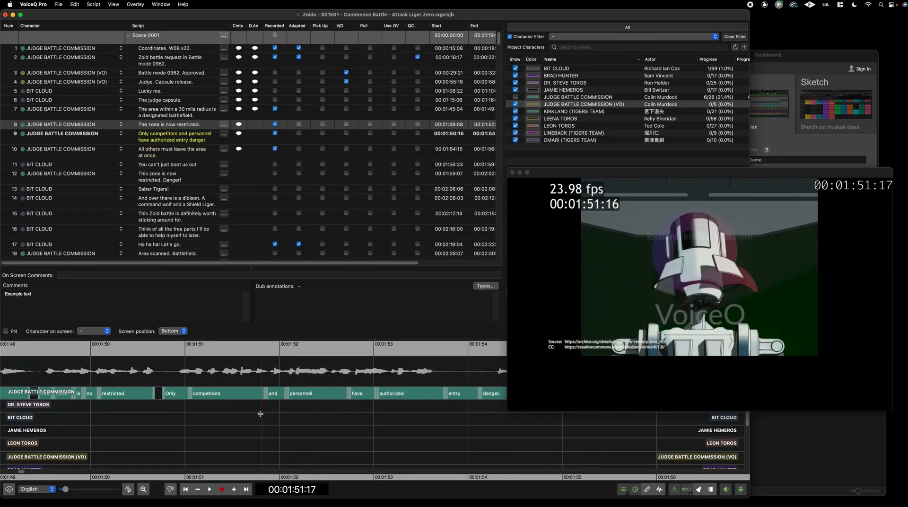
left_click_drag(206, 386, 213, 426)
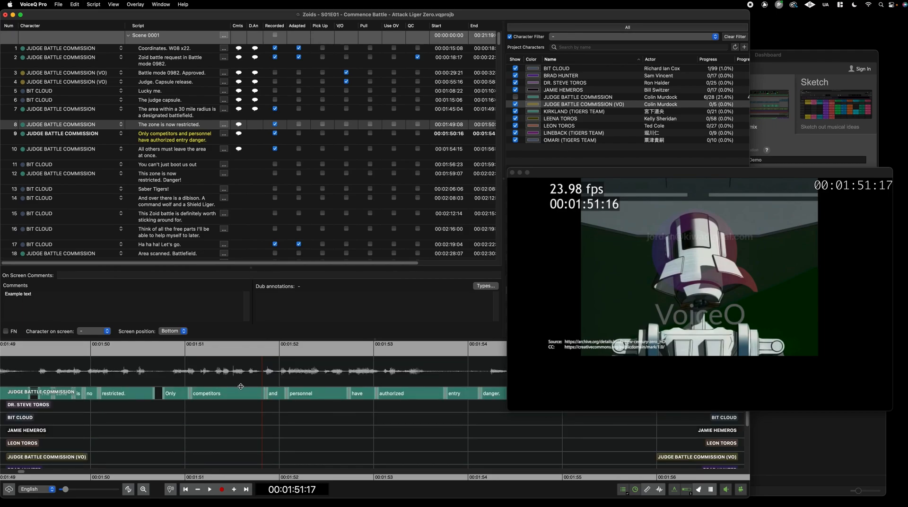
left_click_drag(241, 386, 243, 431)
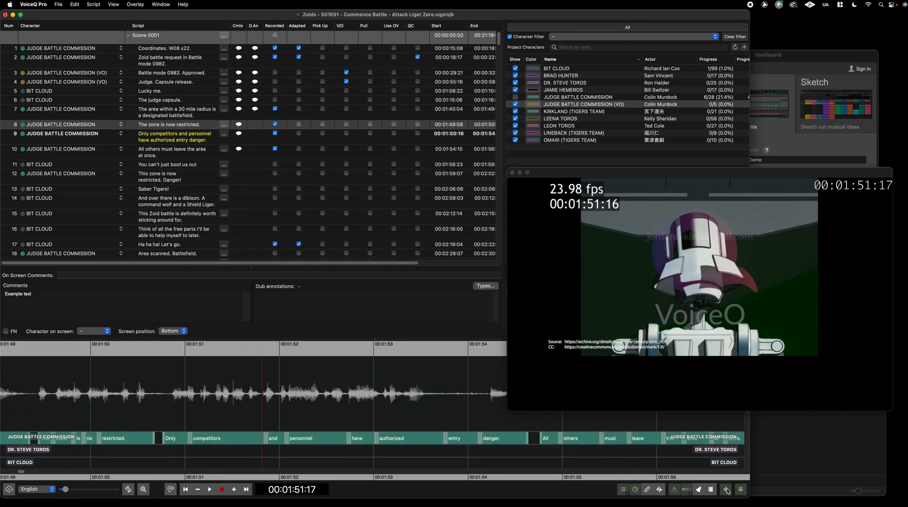
Boost the waveform level, reset it, and cue the playhead to 00:01:53:00
left_click(661, 490)
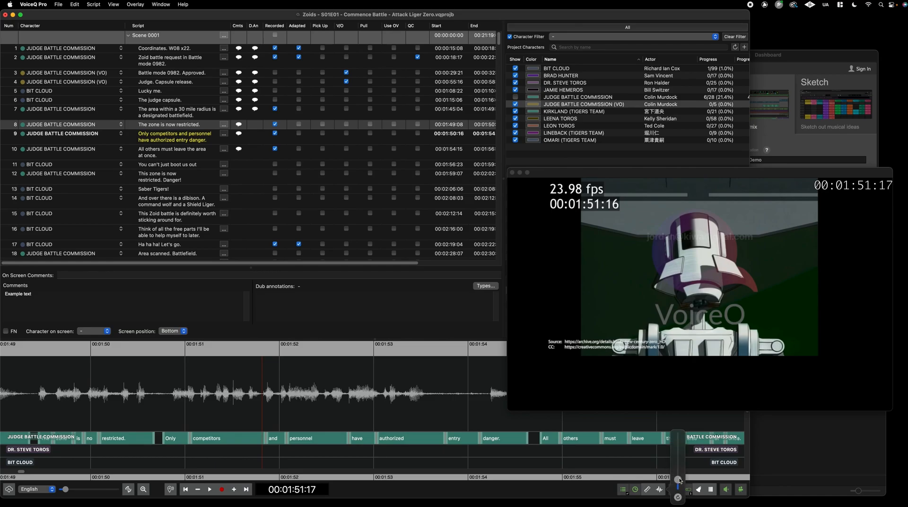
mouse_move(679, 480)
left_mouse_down()
mouse_move(685, 419)
mouse_move(683, 487)
mouse_move(681, 473)
left_mouse_up()
left_click(678, 498)
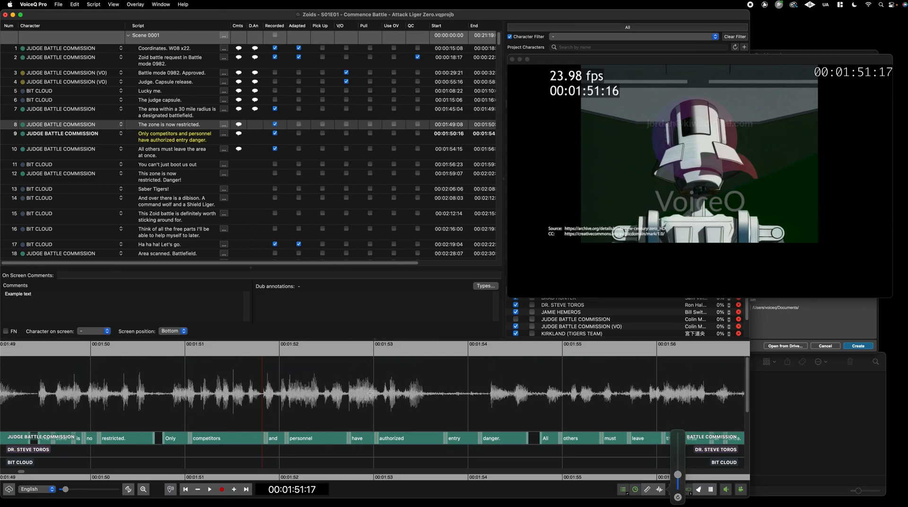
left_click(385, 393)
scroll(165, 170, "down", 5)
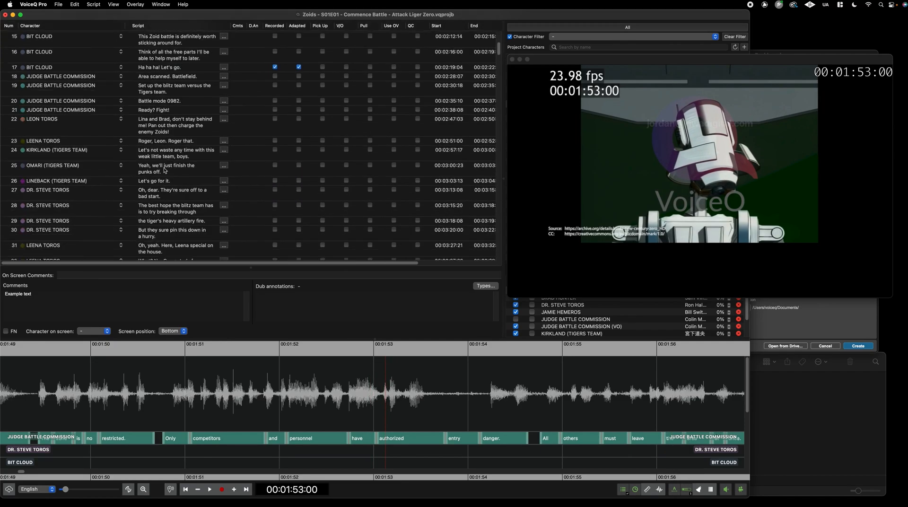
Go to lines 21–23 and drag Leena Toros's Leon./Roger word boundary earlier
left_click(155, 107)
left_click(154, 130)
left_click(154, 139)
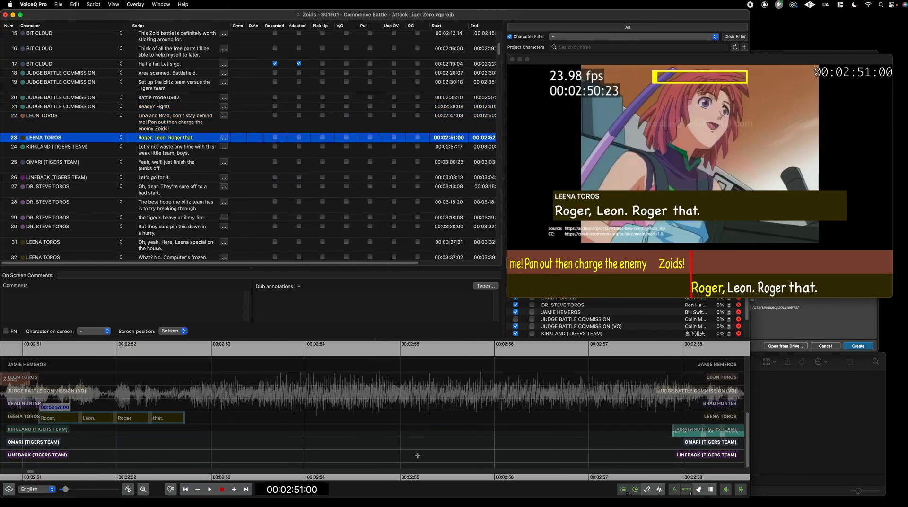
scroll(125, 449, "left", 3)
left_click_drag(108, 433, 133, 430)
left_click_drag(185, 419, 214, 430)
left_click(219, 418)
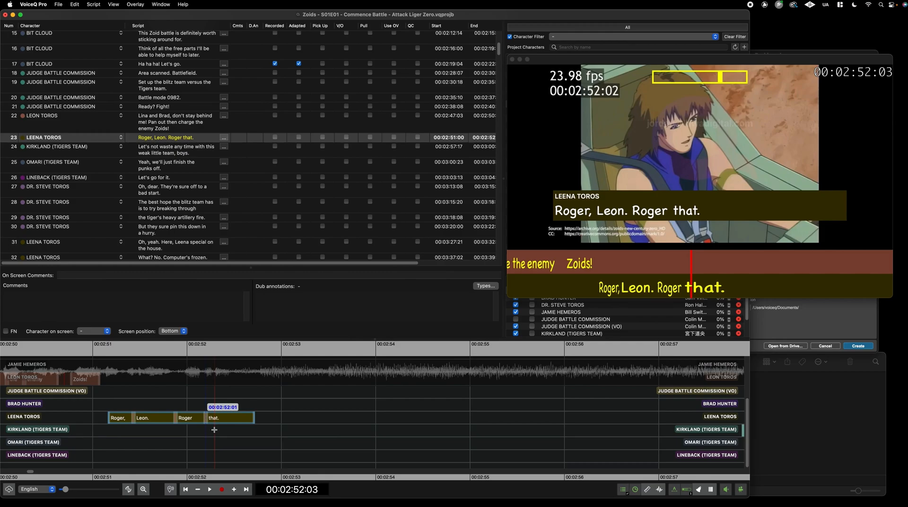
Close the floating video window and switch over to Pro Tools
scroll(226, 451, "up", 4)
scroll(235, 392, "up", 1)
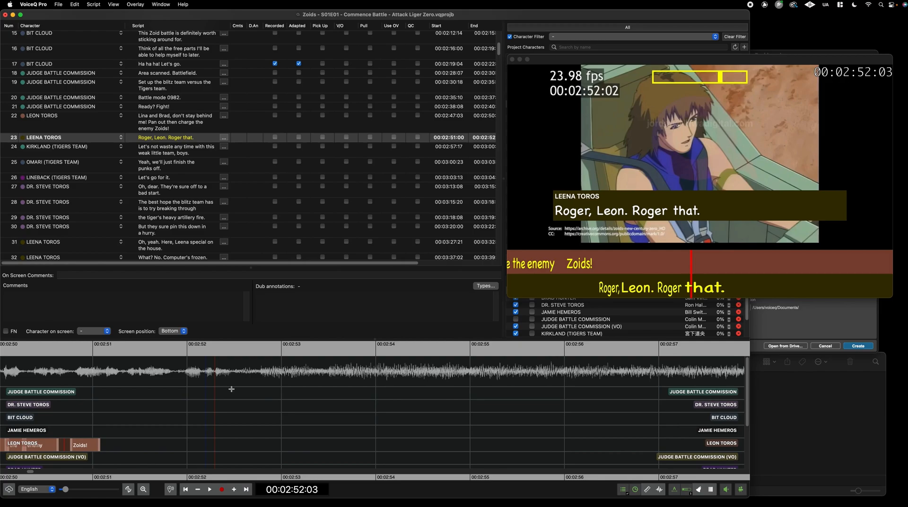
left_click(512, 59)
left_click(836, 302)
Open the recent SYNC_TESTING session in Pro Tools, dismissing the Missing Files warning
left_click(679, 97)
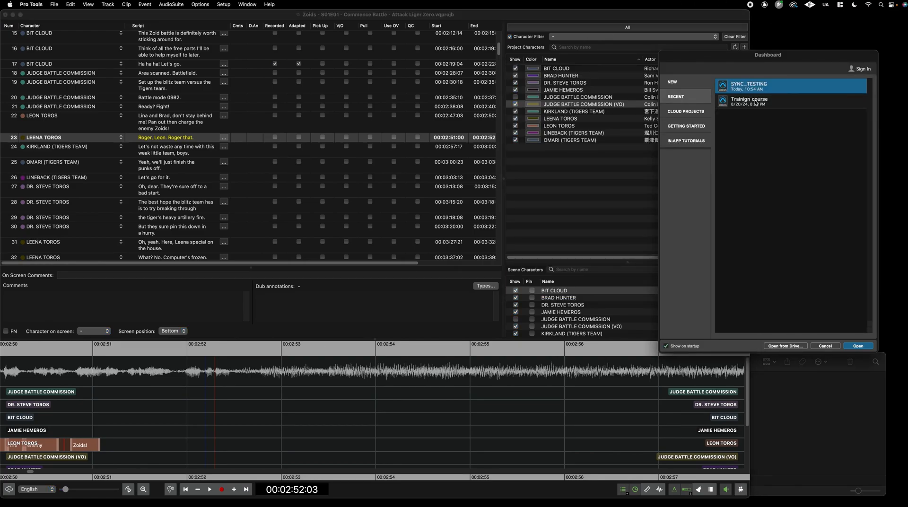
double_click(747, 85)
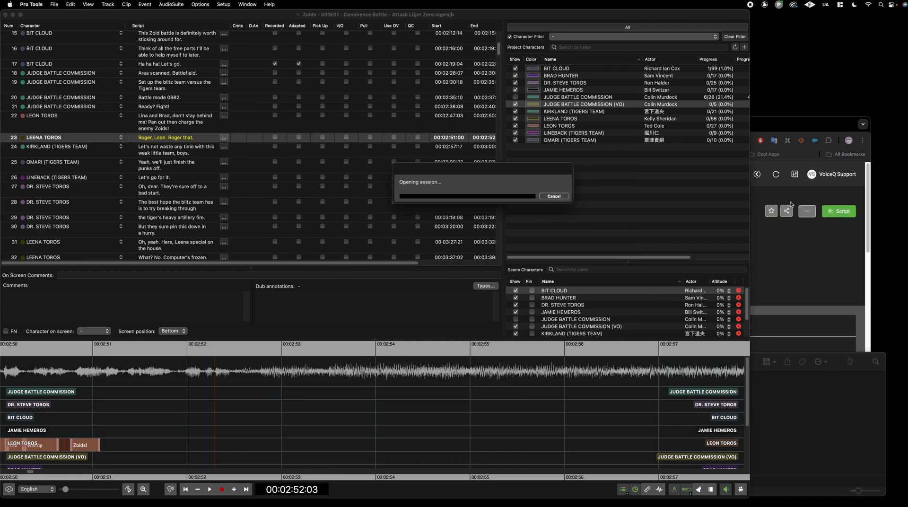
left_click(783, 133)
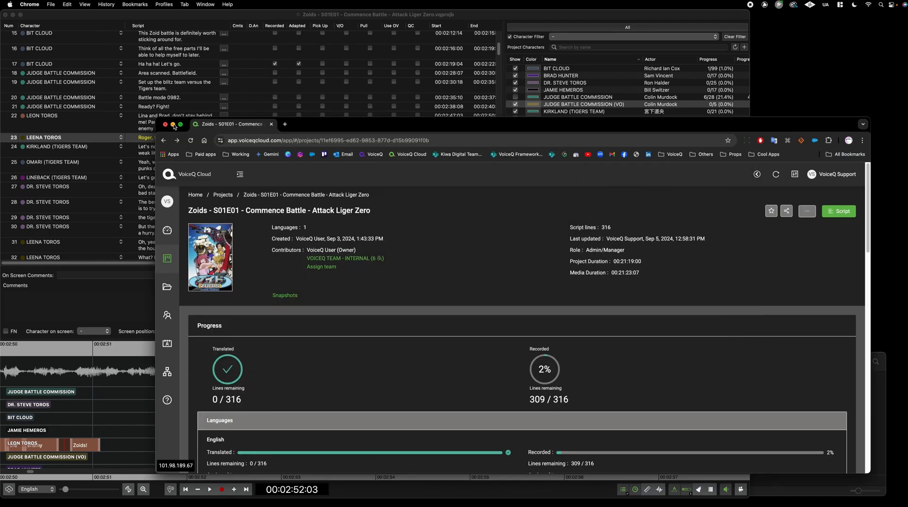
left_click(172, 125)
left_click(586, 223)
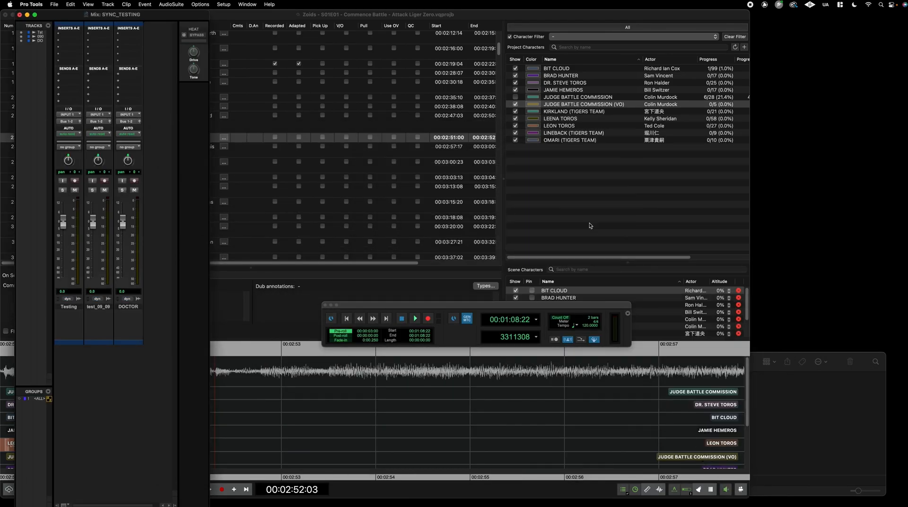
Show the Edit window zoomed out with the insertion point at 00:00:29:20
left_click(216, 4)
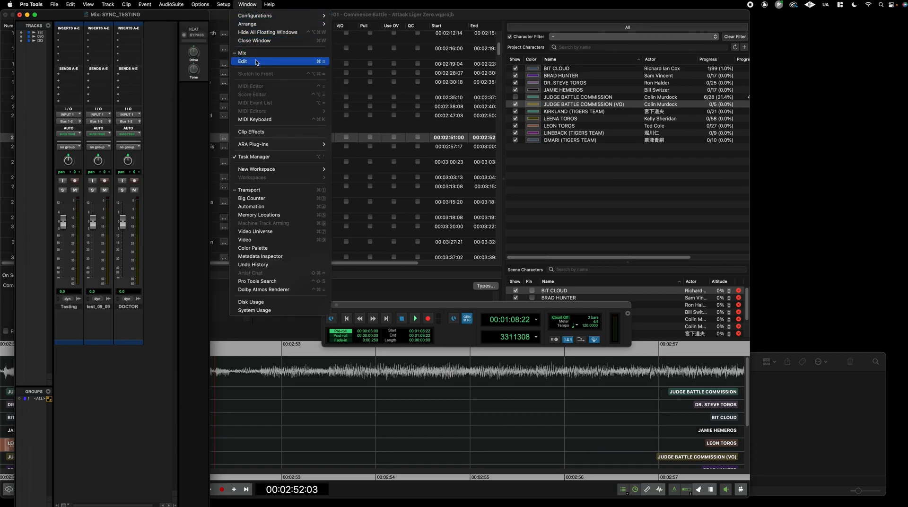
left_click(255, 60)
double_click(649, 496)
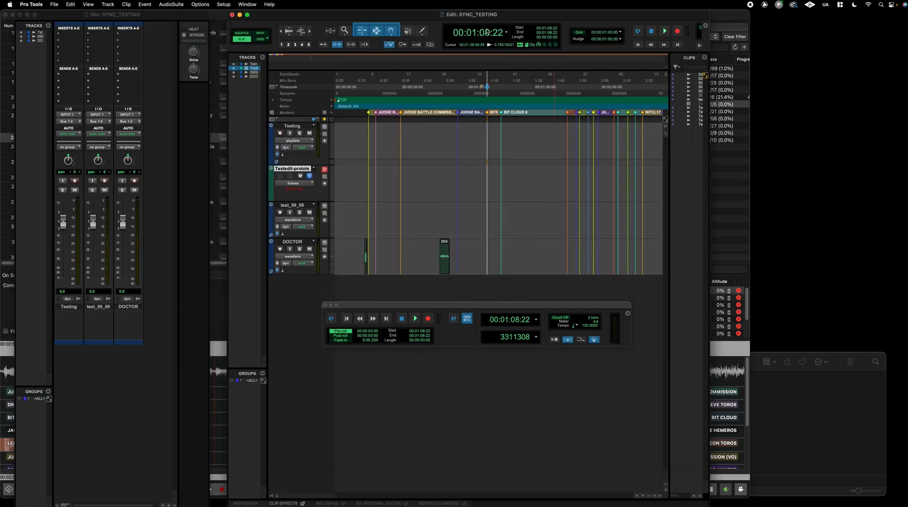
left_click(396, 92)
left_click(369, 90)
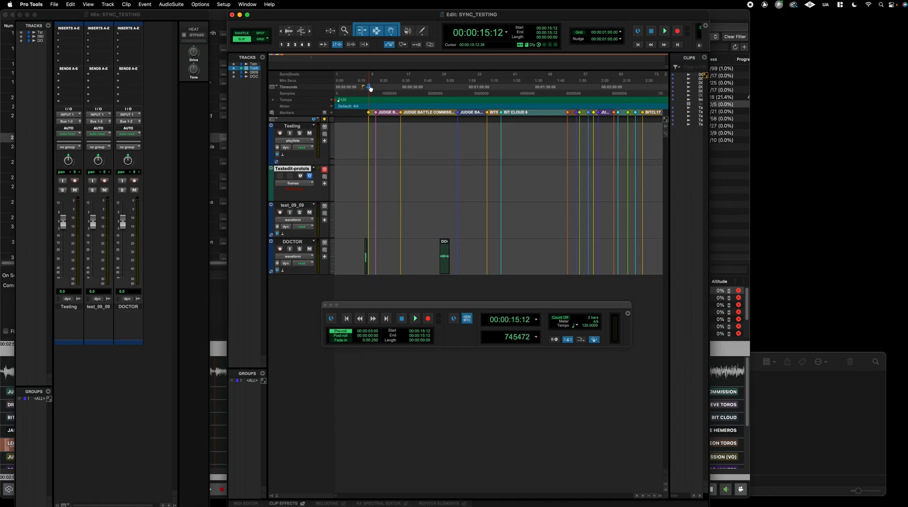
left_click(401, 98)
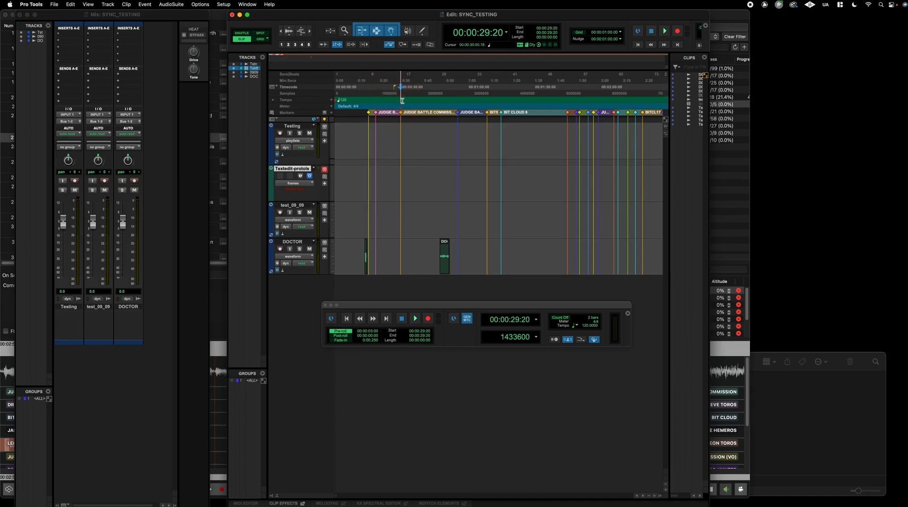
left_click(722, 18)
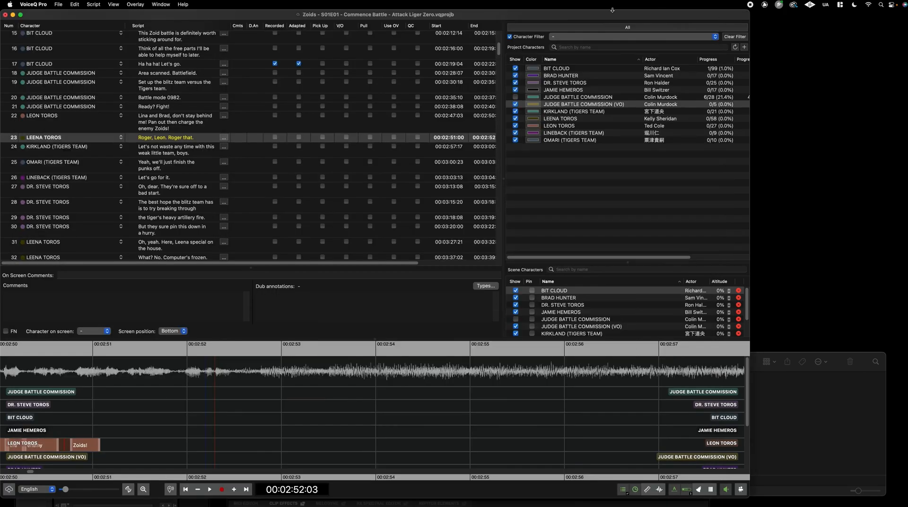
Export MIDI markers for all characters with Text included, as individual files per character
left_click(57, 5)
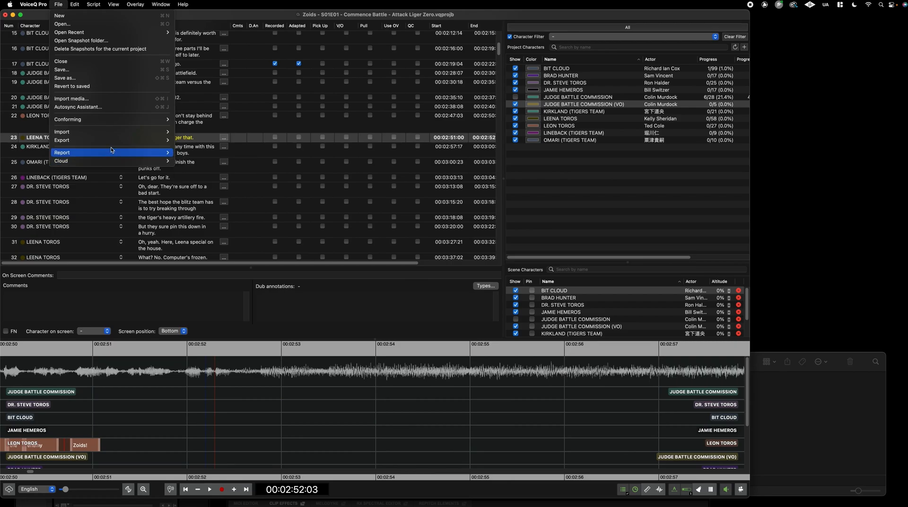
mouse_move(111, 140)
left_click(241, 276)
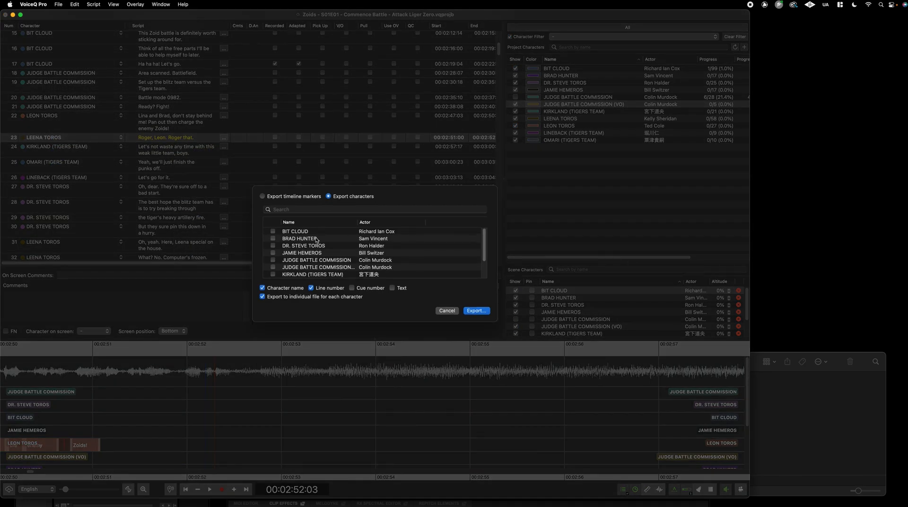
right_click(349, 232)
left_click(364, 240)
scroll(363, 252, "down", 3)
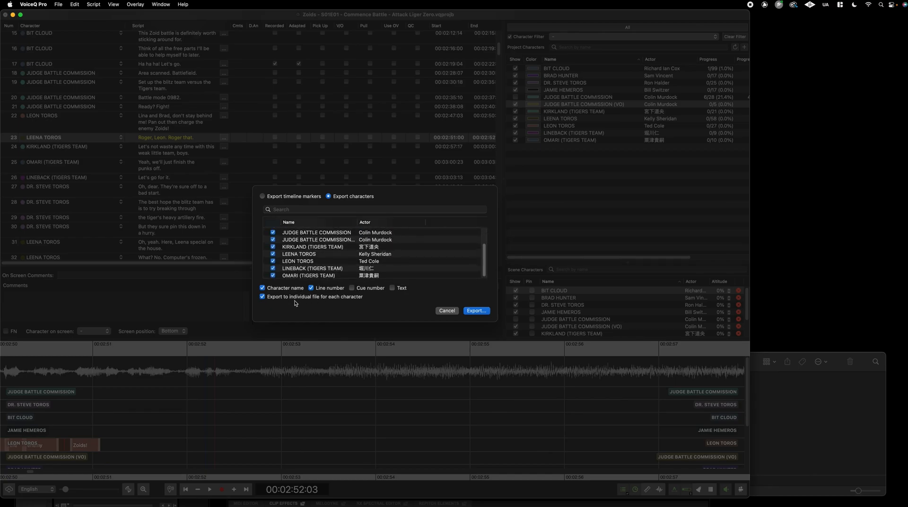
left_click(392, 287)
left_click(291, 196)
left_click(345, 196)
left_click(475, 311)
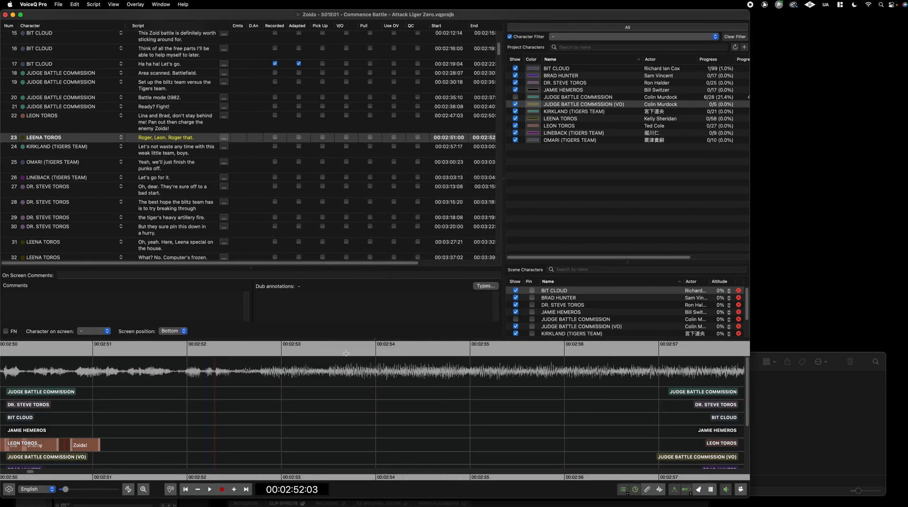
Add a green 'Open' timeline marker near 00:02:53, then return to Pro Tools
right_click(332, 354)
left_click(360, 395)
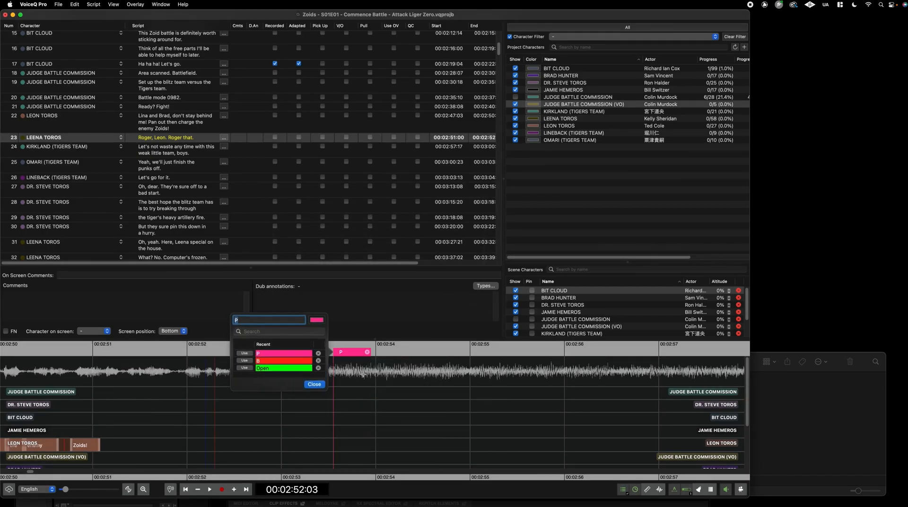
left_click(245, 367)
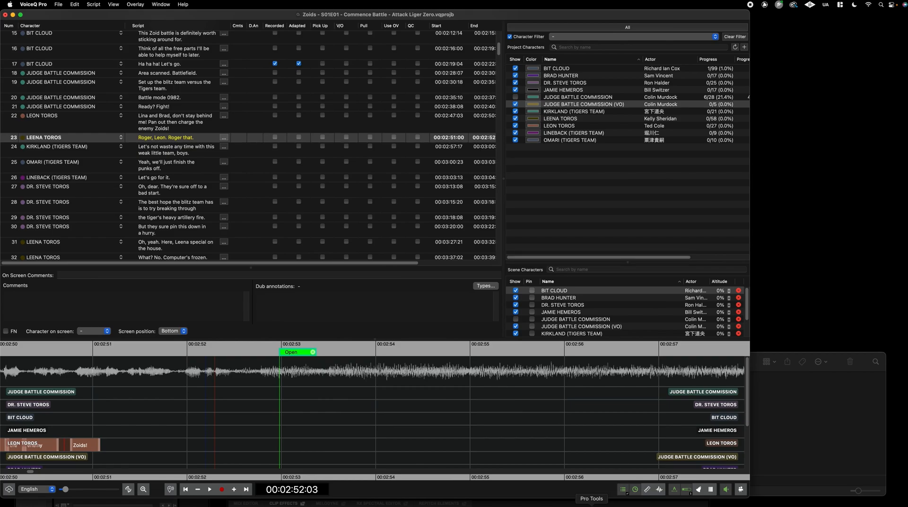
left_click(591, 504)
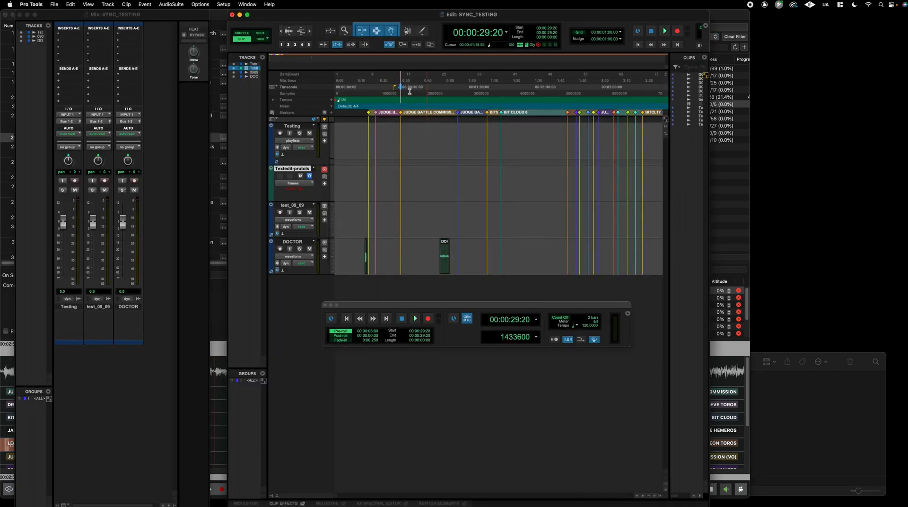
Stop MIDI Beat Clock to Network Session 1 and turn off timecode generation
left_click_drag(472, 306, 466, 315)
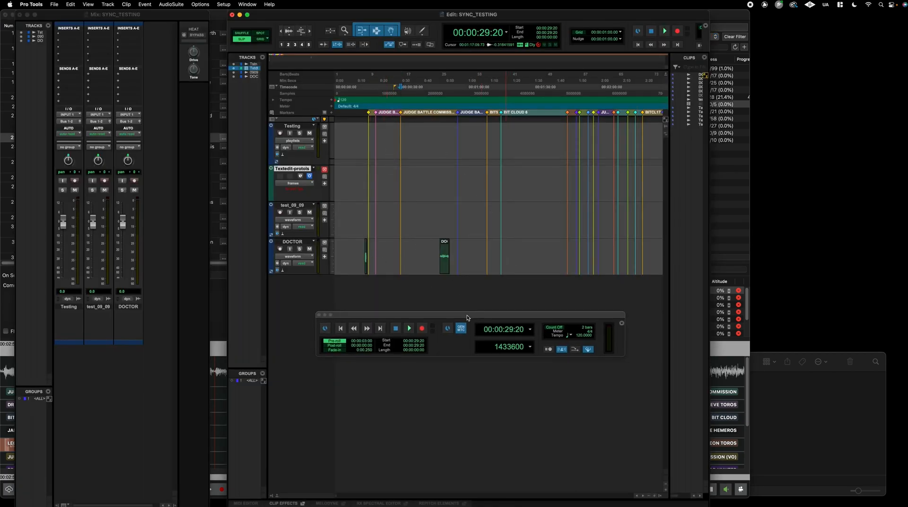
left_click(223, 4)
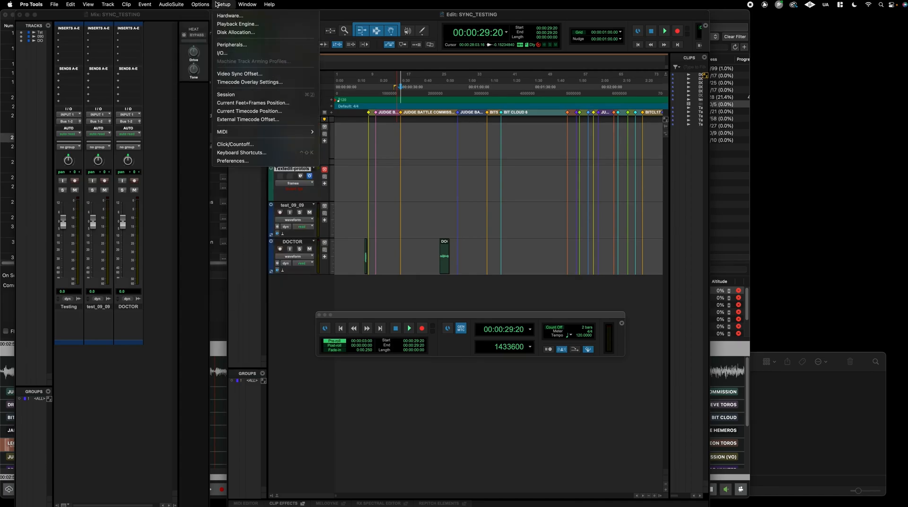
mouse_move(302, 131)
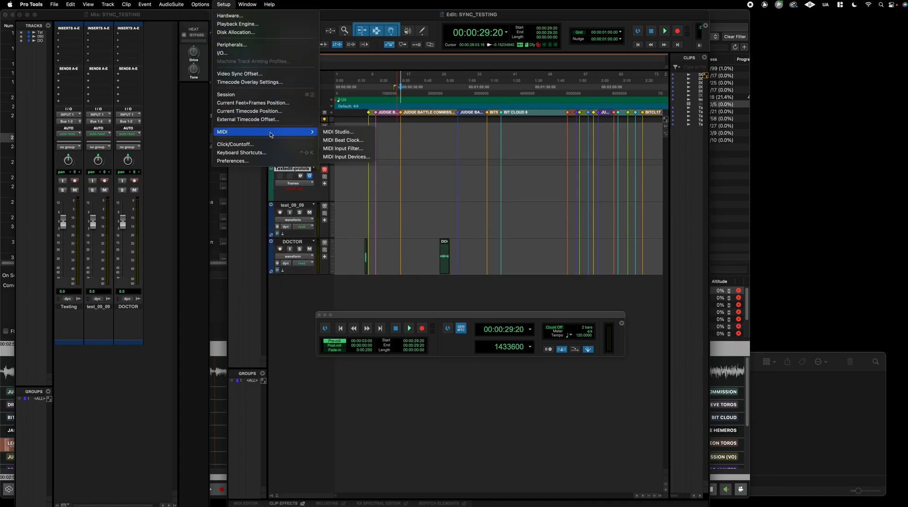
left_click(332, 140)
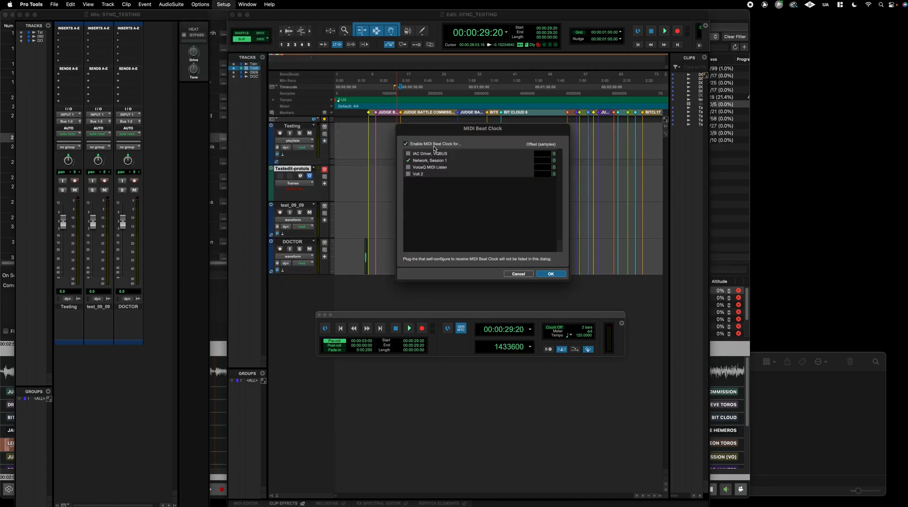
left_click(407, 161)
left_click(546, 274)
left_click(459, 329)
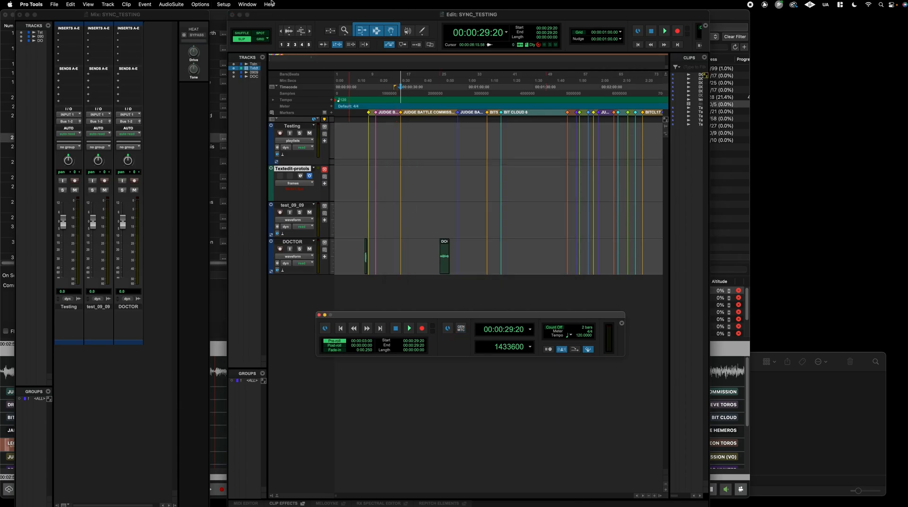
Make this machine the satellite Administrator, with System 1 set to Administrator
left_click(224, 4)
left_click(234, 47)
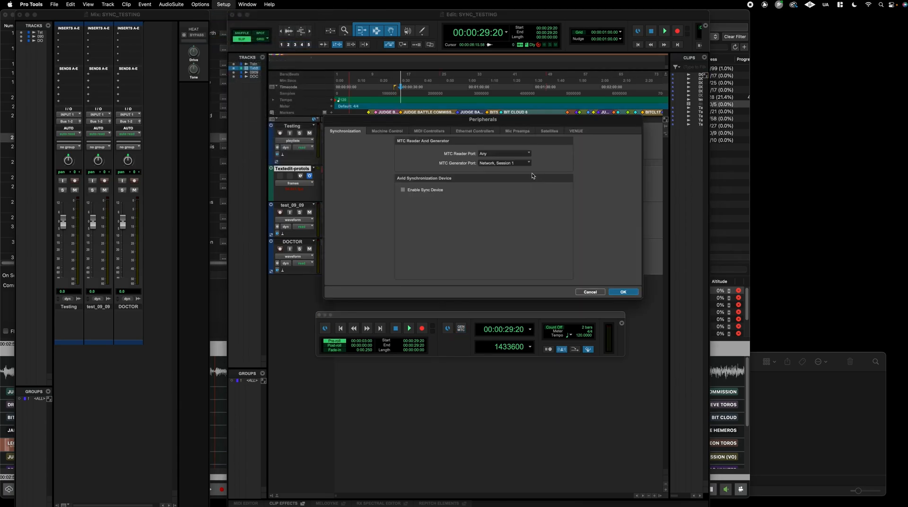
left_click(505, 163)
left_click(502, 170)
left_click(387, 130)
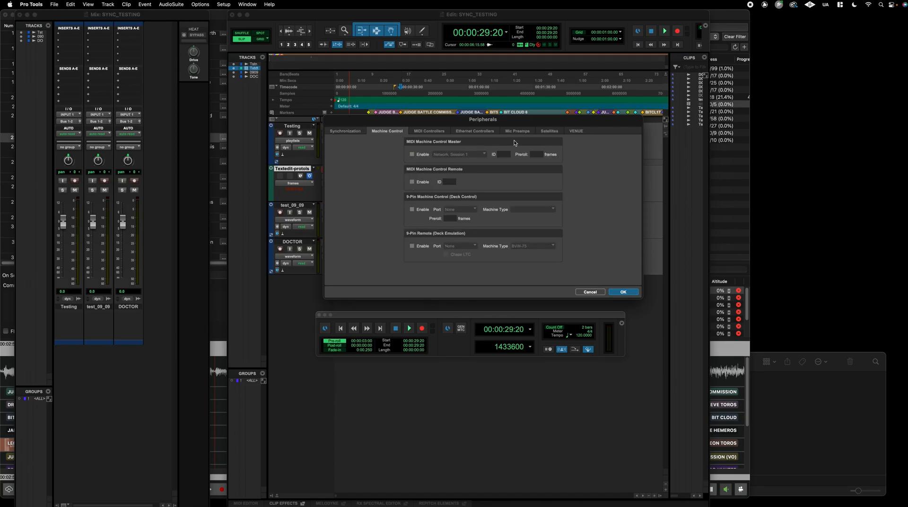
left_click(549, 131)
left_click(440, 176)
left_click(510, 208)
left_click(513, 209)
In VoiceQ Pro's DAW preferences, untick Select region(s) and check the network interface
left_click(715, 196)
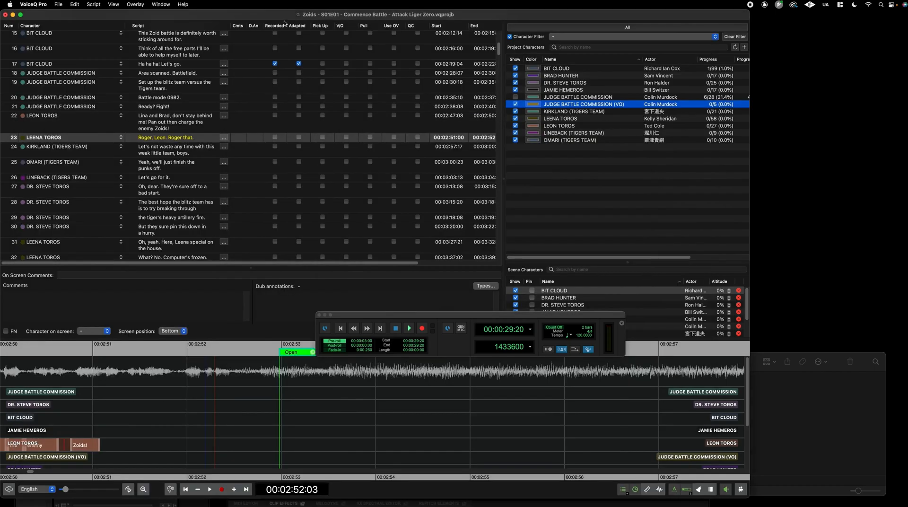
left_click(34, 3)
left_click(42, 41)
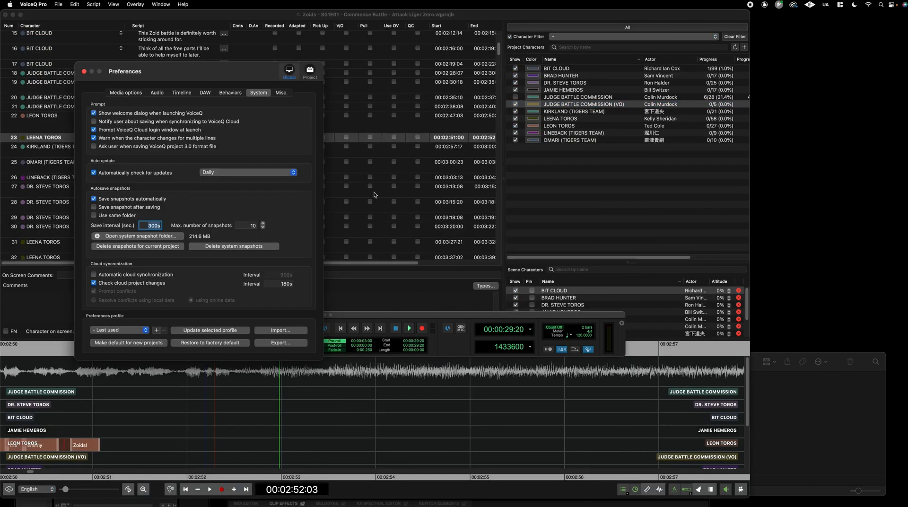
left_click(203, 92)
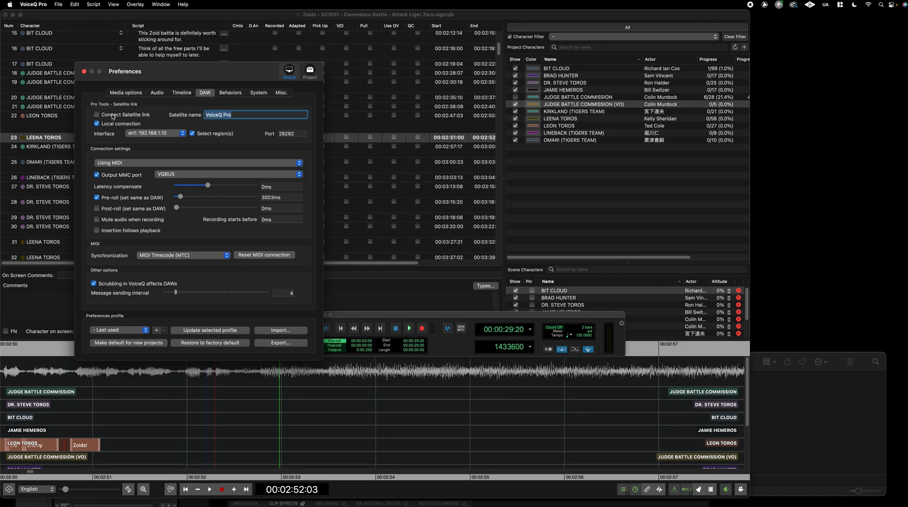
left_click(212, 135)
left_click(171, 136)
Connect VoiceQ's Satellite link on 192.168.1.10, then set Pro Tools System 2 to VoiceQ Pro
left_click(140, 133)
left_click(132, 116)
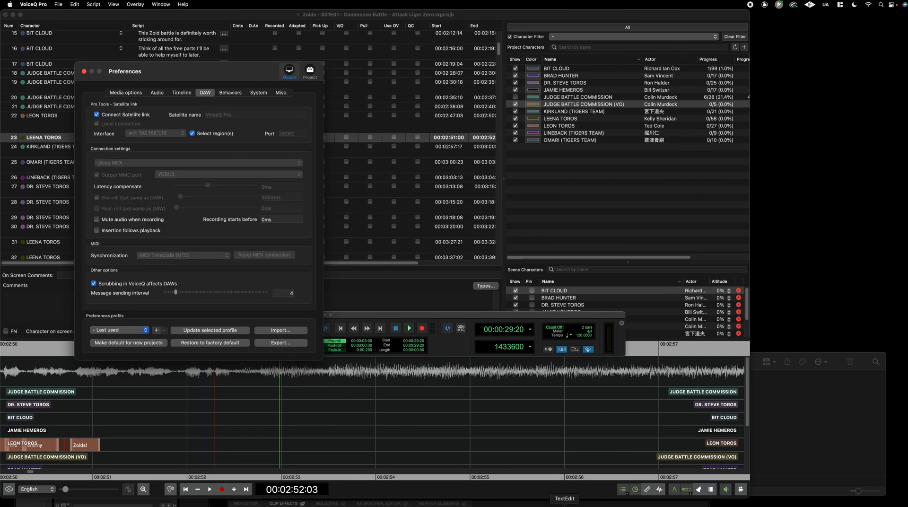
left_click(588, 497)
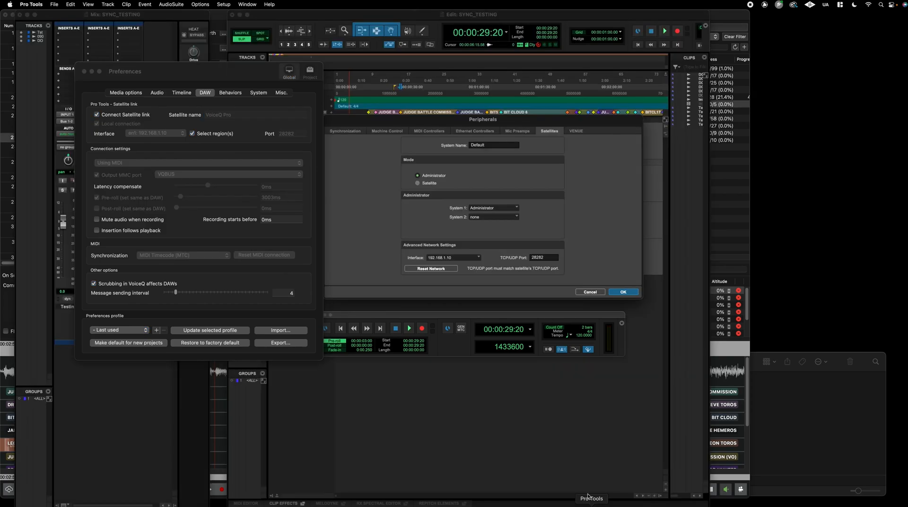
left_click(488, 217)
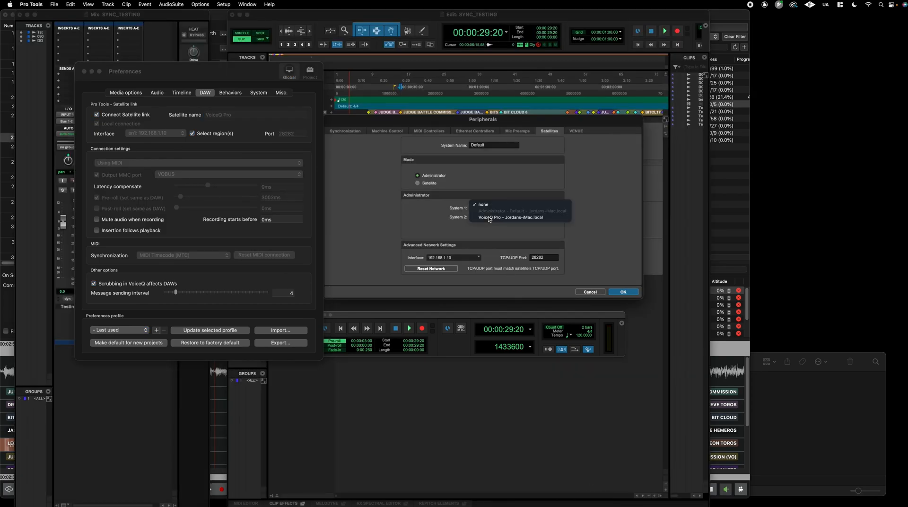
left_click(518, 219)
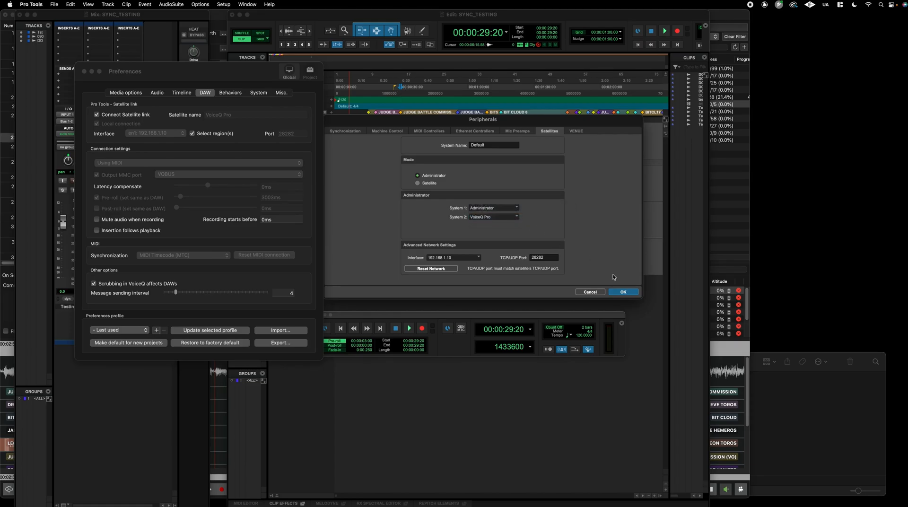
left_click(623, 292)
left_click(130, 75)
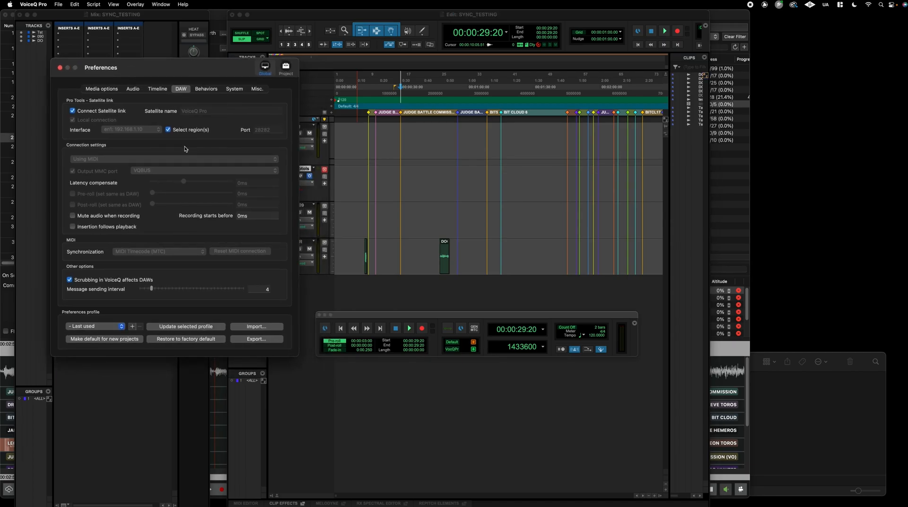
Arrange the windows and cue lines 16, 19 and 22, checking Pro Tools follows each
left_click_drag(212, 73, 197, 72)
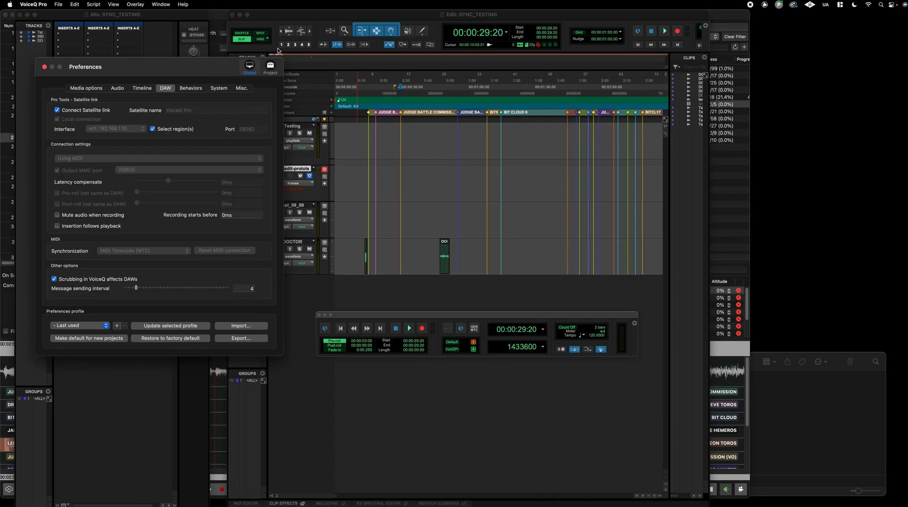
left_click_drag(305, 17, 370, 17)
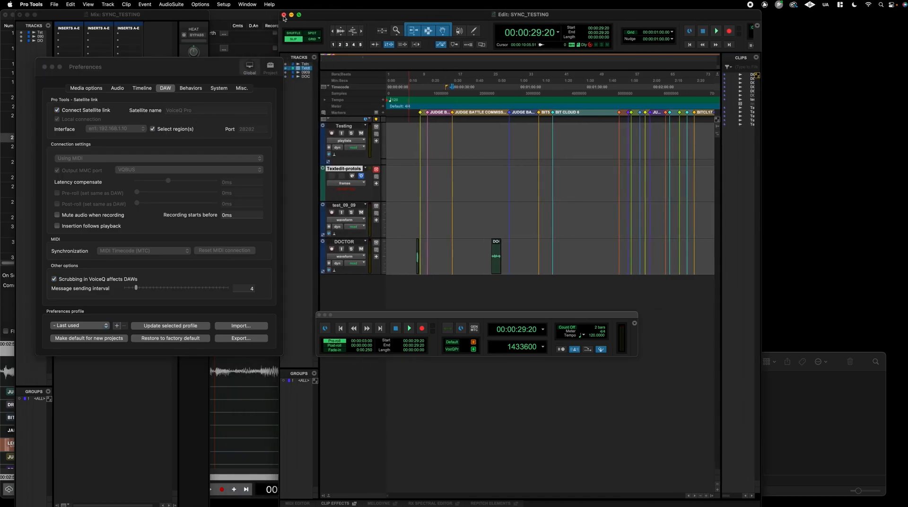
left_click(65, 61)
left_click(150, 55)
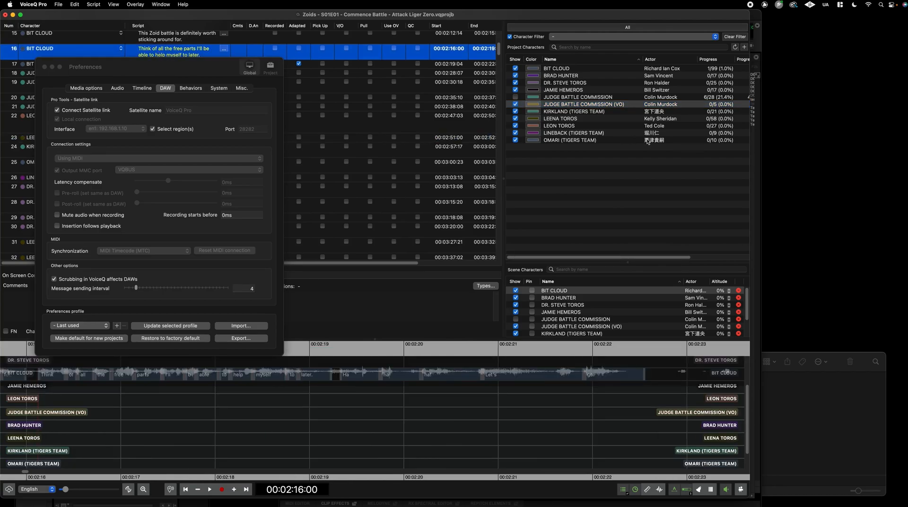
left_click(758, 20)
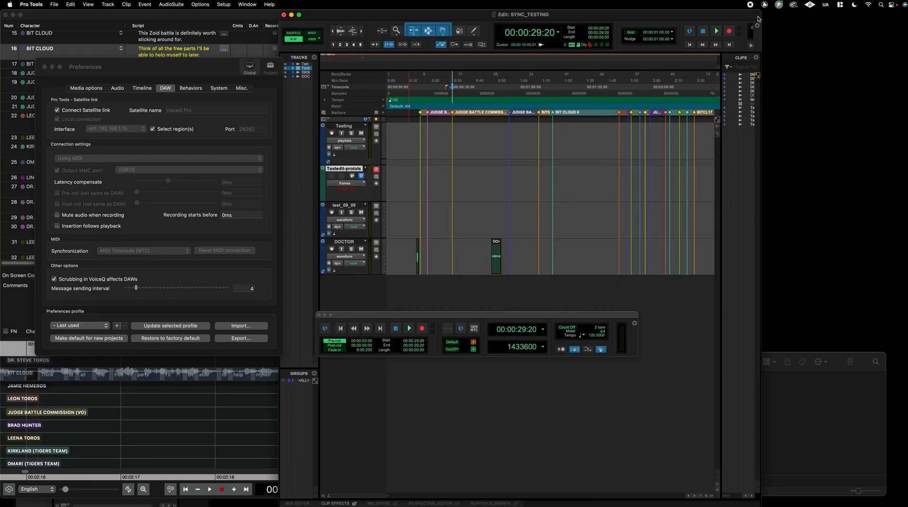
left_click_drag(183, 65, 436, 201)
left_click(180, 97)
left_click(165, 92)
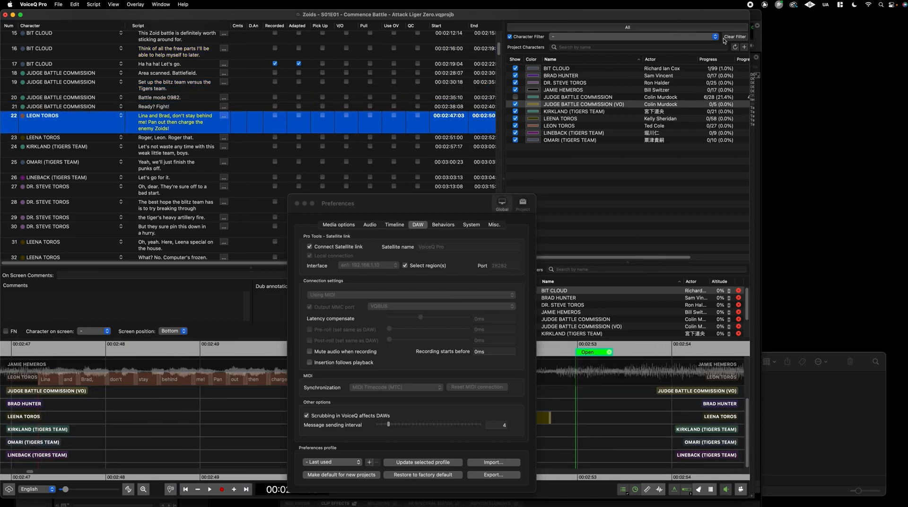
left_click(755, 19)
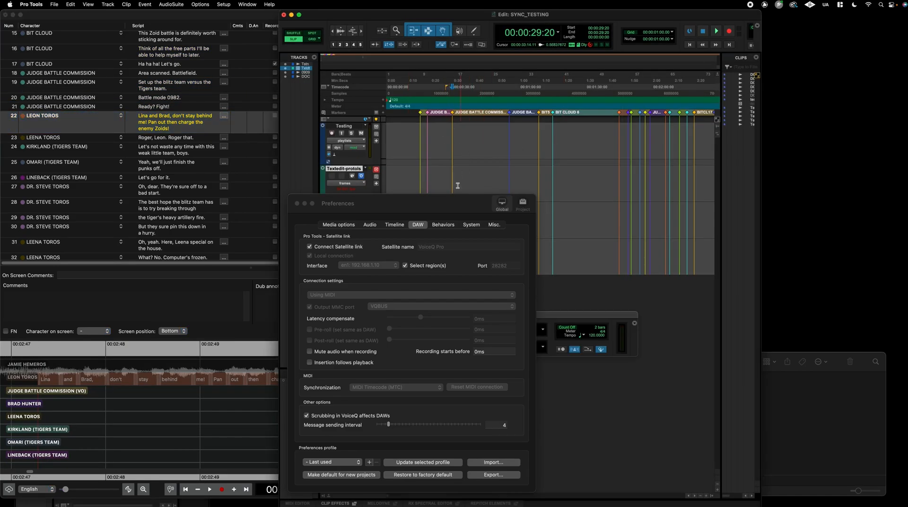
Untick Select region(s) and cue lines 24, 25 and 27, confirming Pro Tools follows
left_click(706, 495)
left_click(706, 495)
left_click(706, 495)
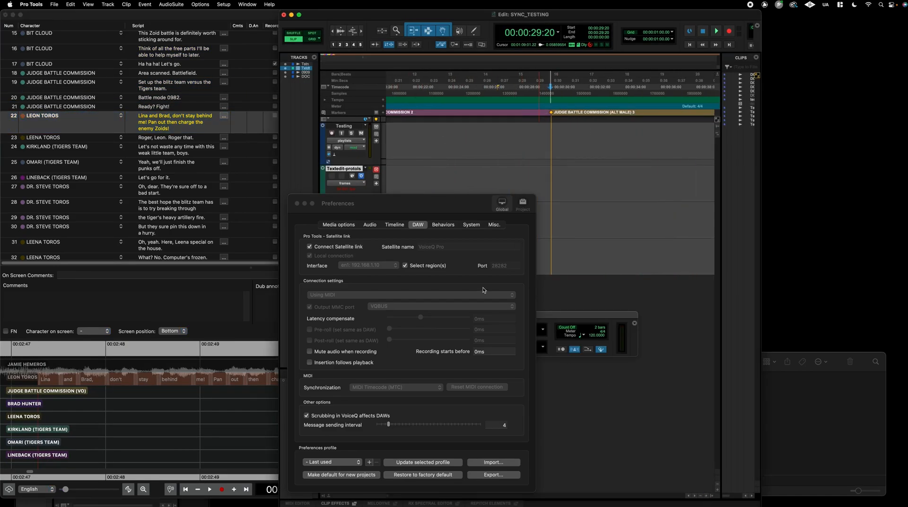
left_click(404, 266)
left_click(404, 266)
left_click(187, 145)
left_click(187, 146)
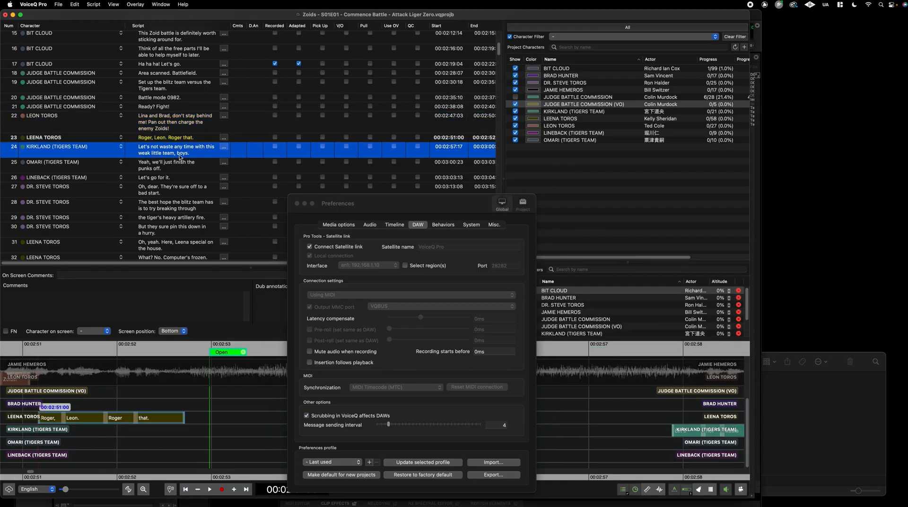
left_click(765, 143)
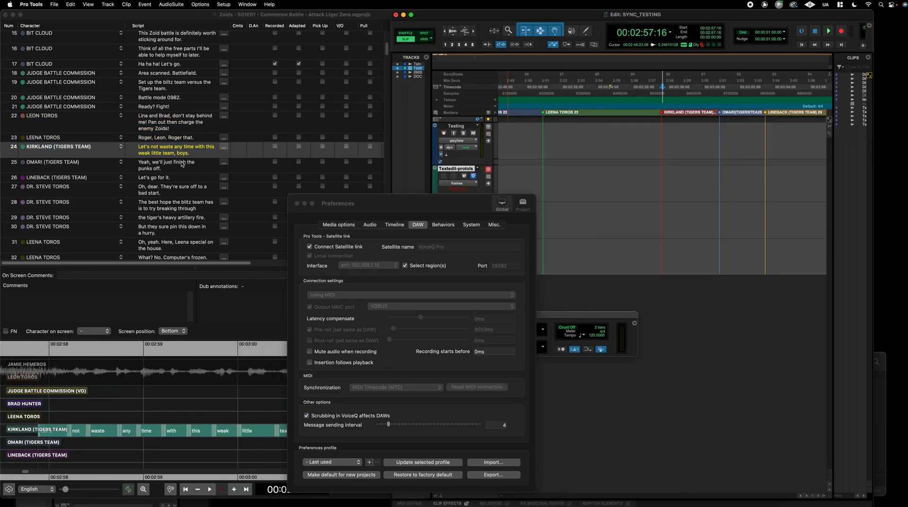
left_click(171, 169)
left_click(171, 169)
left_click(174, 185)
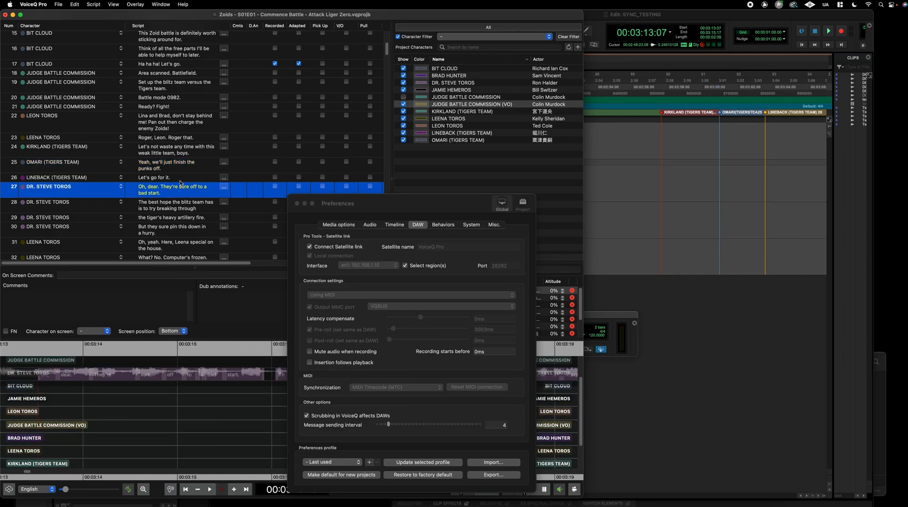
key("Down")
key("Up")
key("Up")
key("Up")
key("Up")
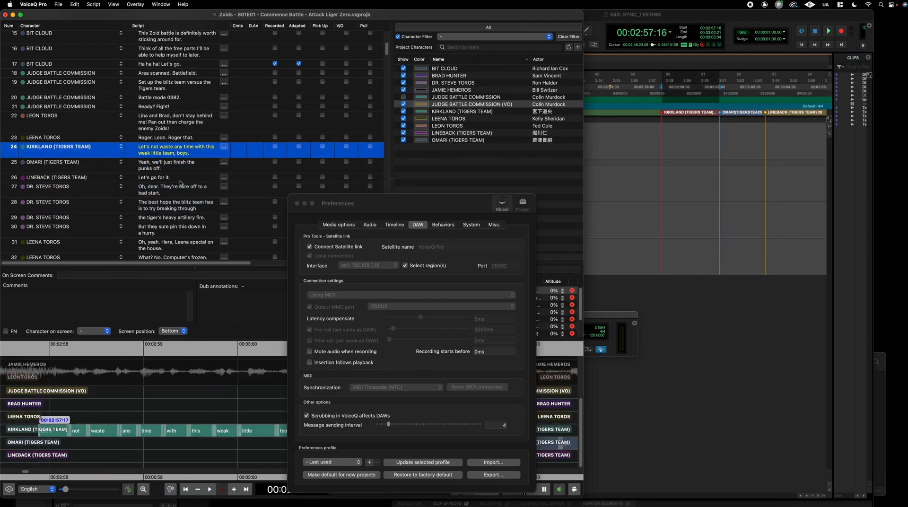
Test playback from OMARI's line 25 with region selection off, then close the preferences
left_click(695, 22)
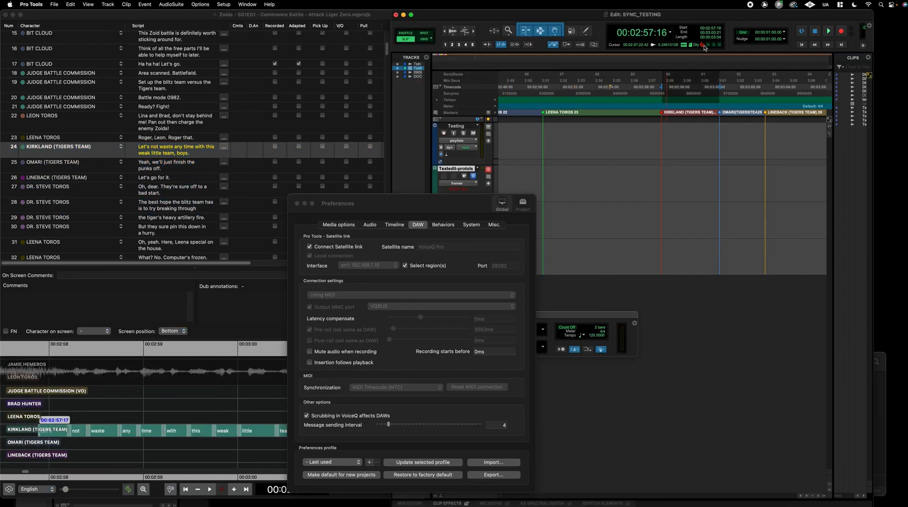
key("space")
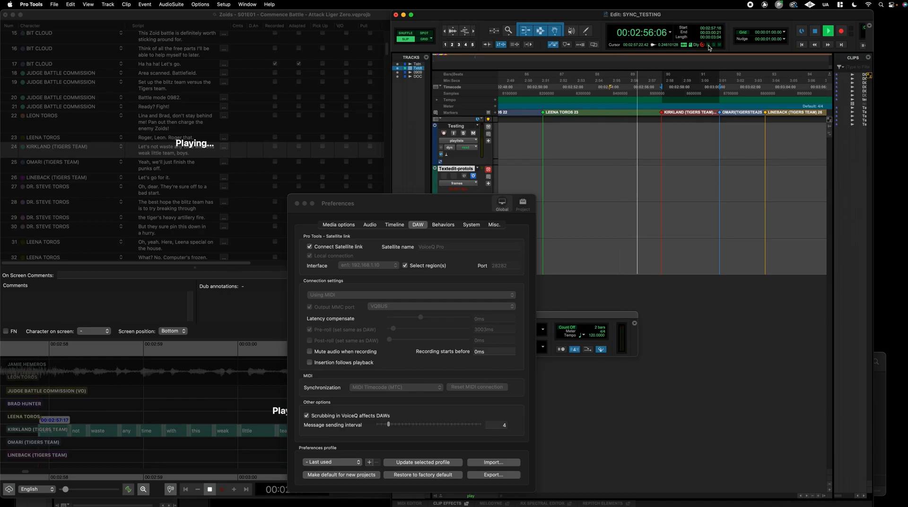
left_click(430, 203)
left_click_drag(430, 204, 338, 102)
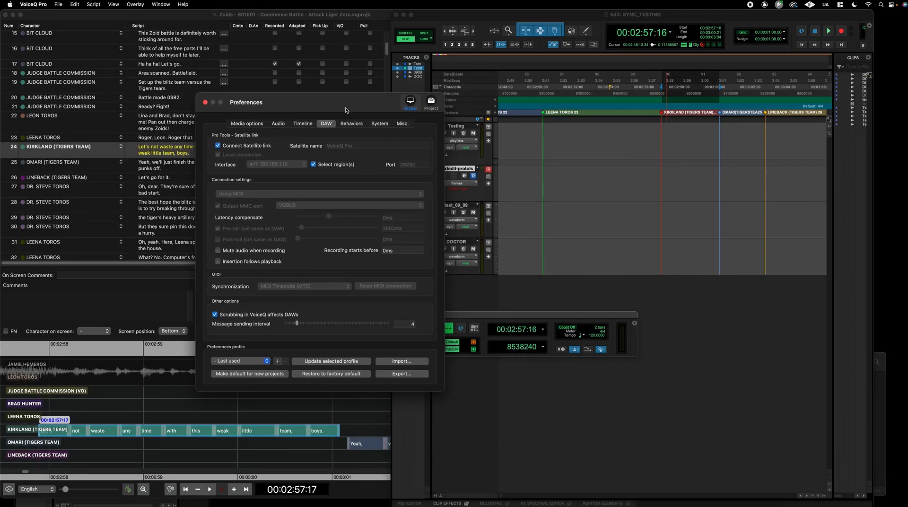
key("super+r")
left_click(165, 164)
key("space")
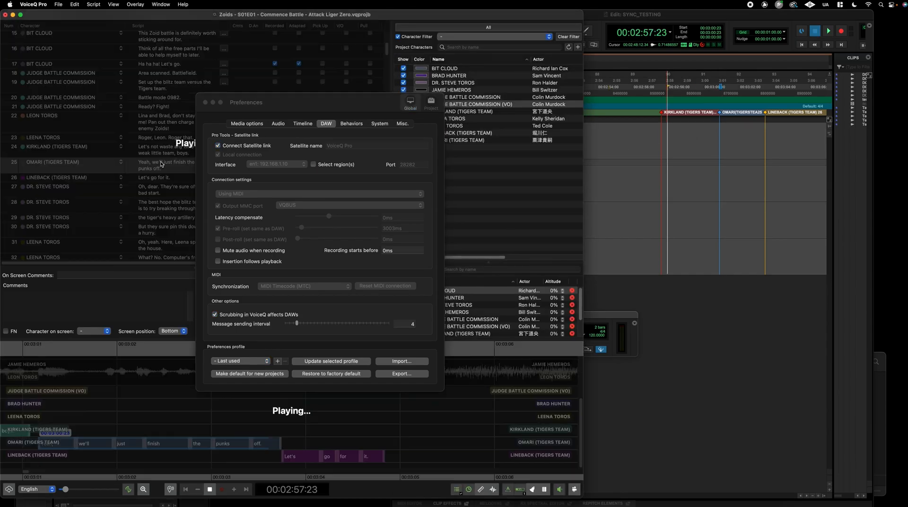
key("space")
left_click(205, 102)
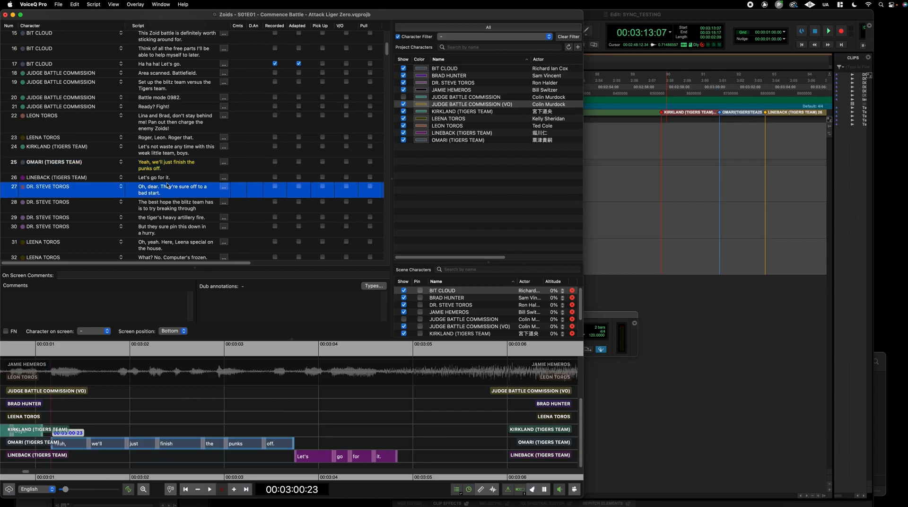
Step through script lines 22 to 28, settling on KIRKLAND's line 24
left_click(161, 187)
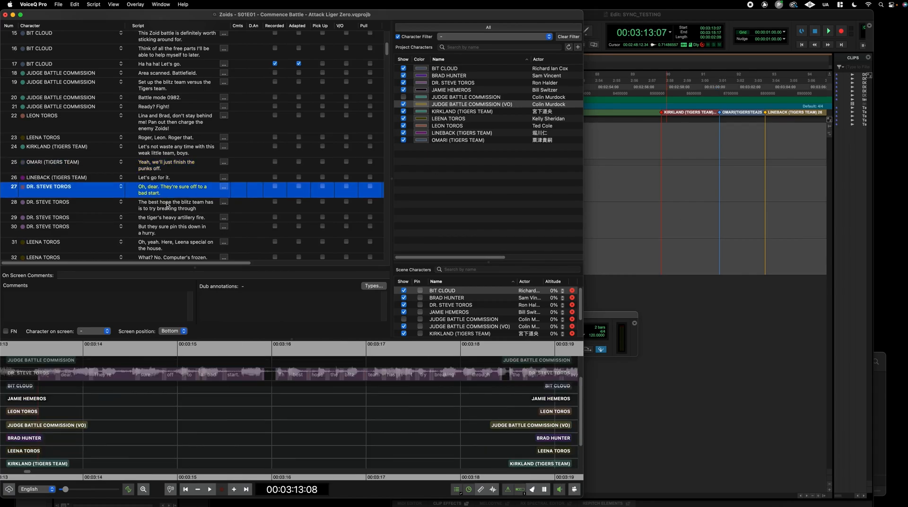
left_click(167, 204)
left_click(171, 144)
left_click(171, 130)
left_click(170, 138)
left_click(169, 149)
left_click(163, 169)
key("Up")
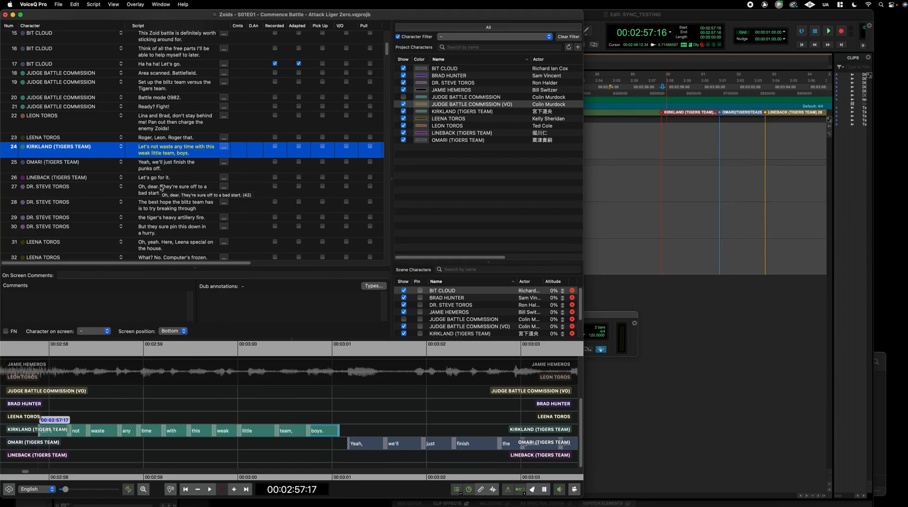
Split the scene at 00:03:00:23 from the timeline
left_click(350, 402)
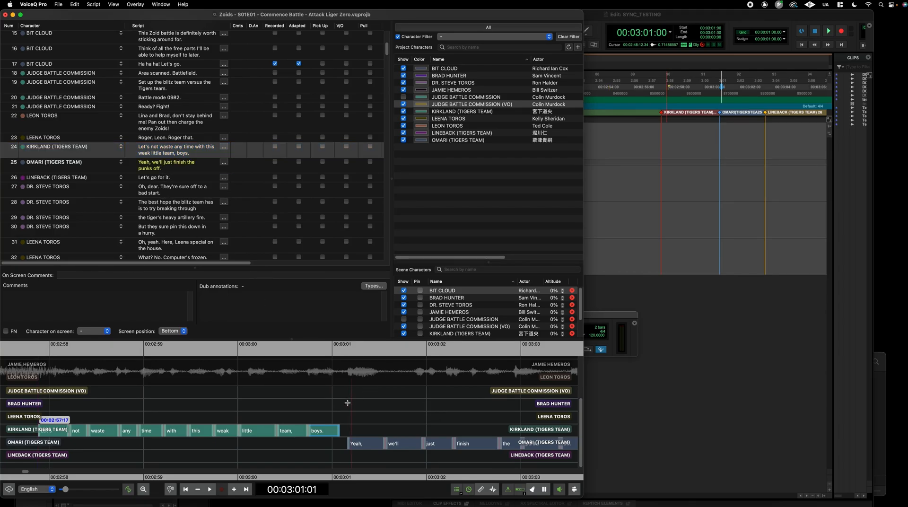
left_click(345, 406)
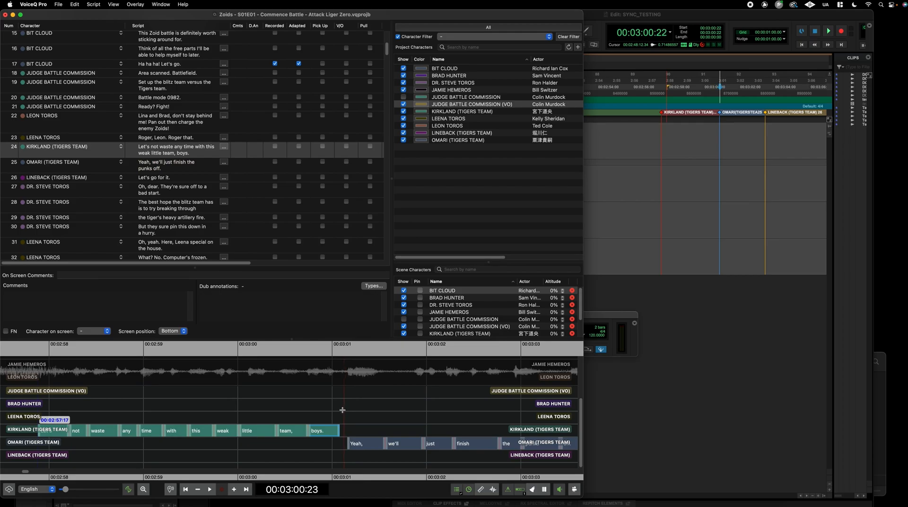
right_click(344, 417)
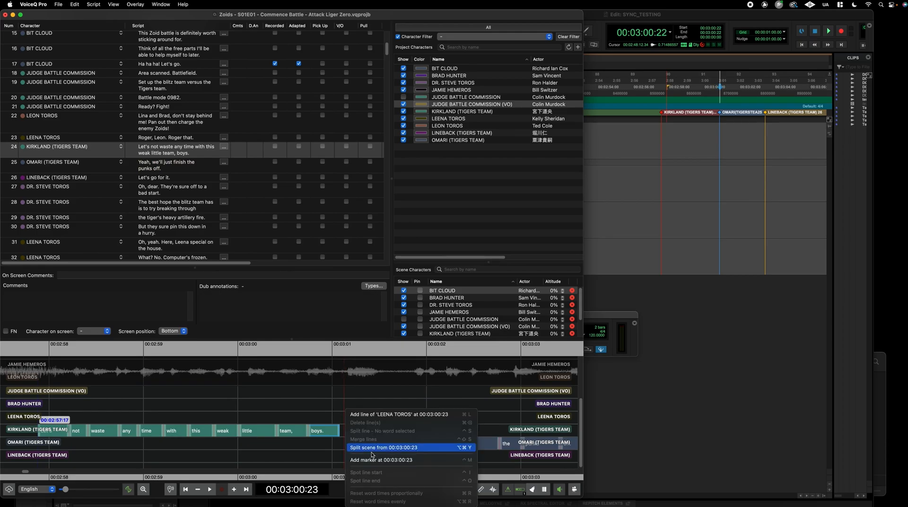
left_click(379, 447)
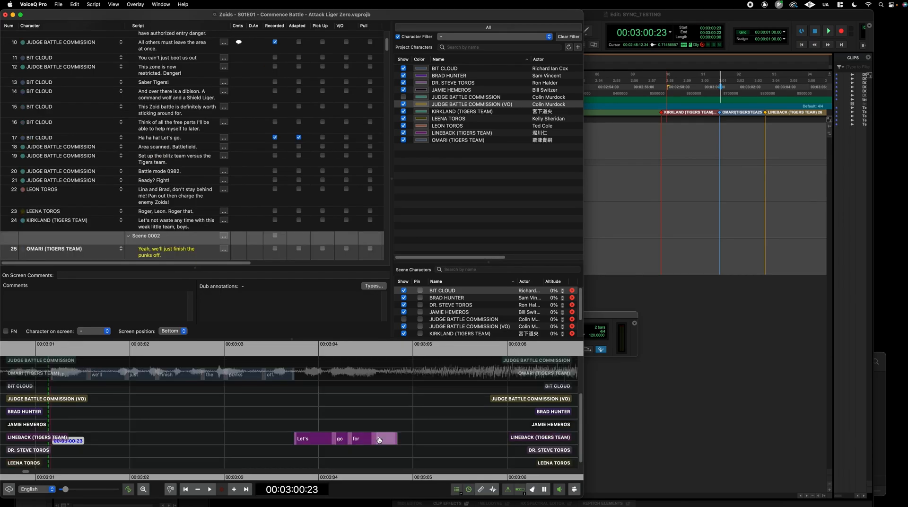
Check the new Scene 0002 boundary and jump back to the start of Scene 0001
scroll(97, 443, "down", 1)
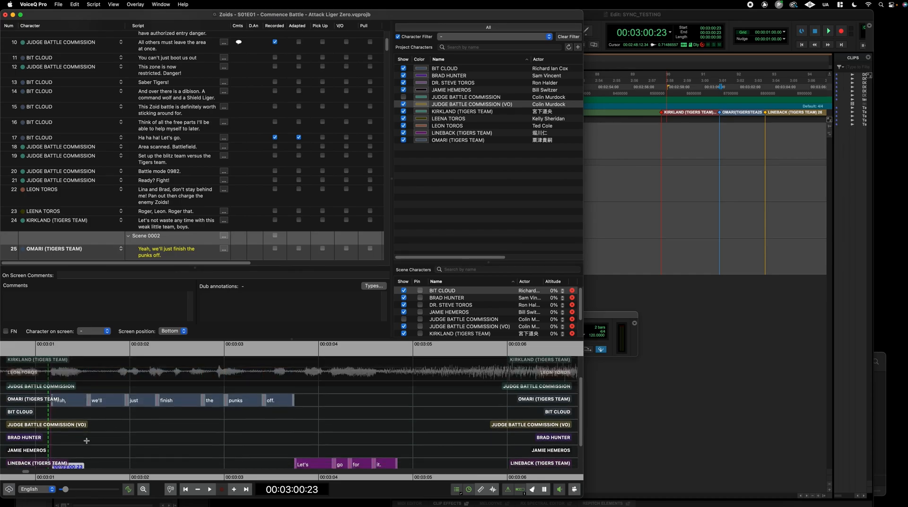
left_click_drag(54, 424, 82, 414)
scroll(163, 174, "down", 5)
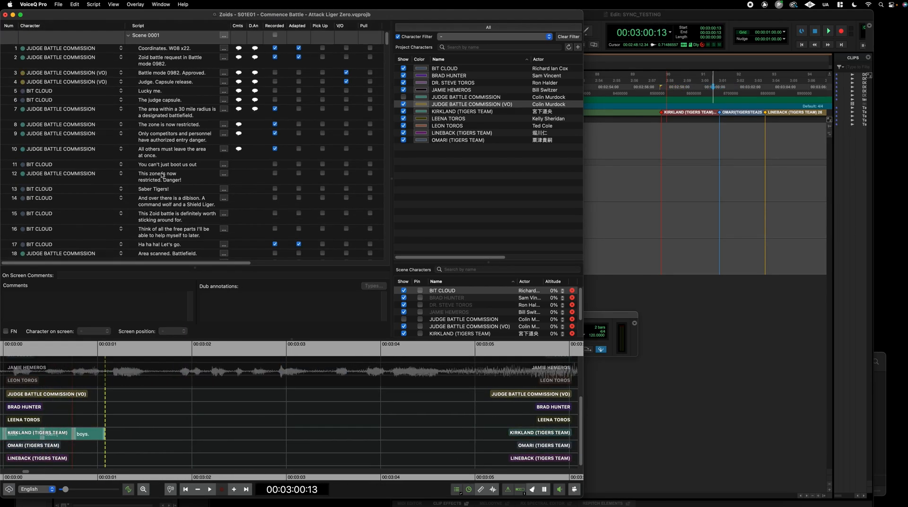
left_click(154, 163)
key("super+BackSpace")
scroll(173, 185, "down", 8)
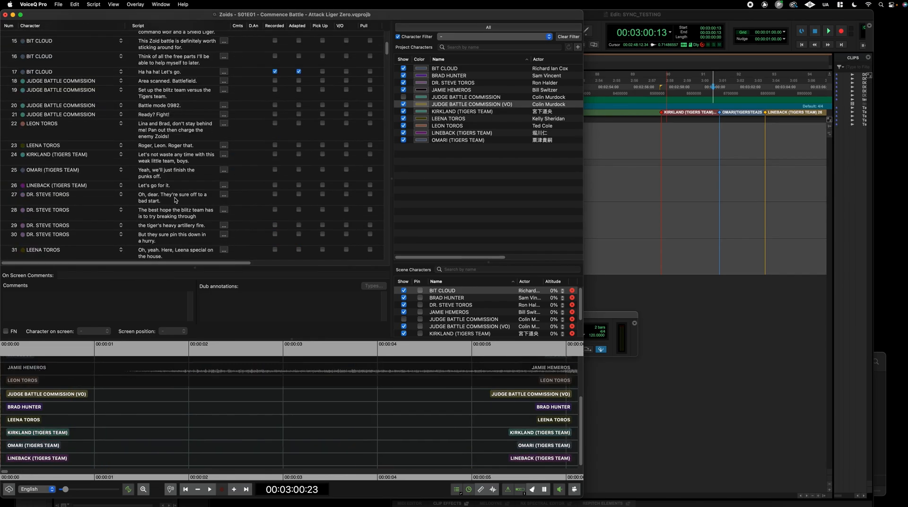
Enlarge the Scene Characters list to show all eleven characters and pick BRAD HUNTER
left_click_drag(489, 262, 494, 173)
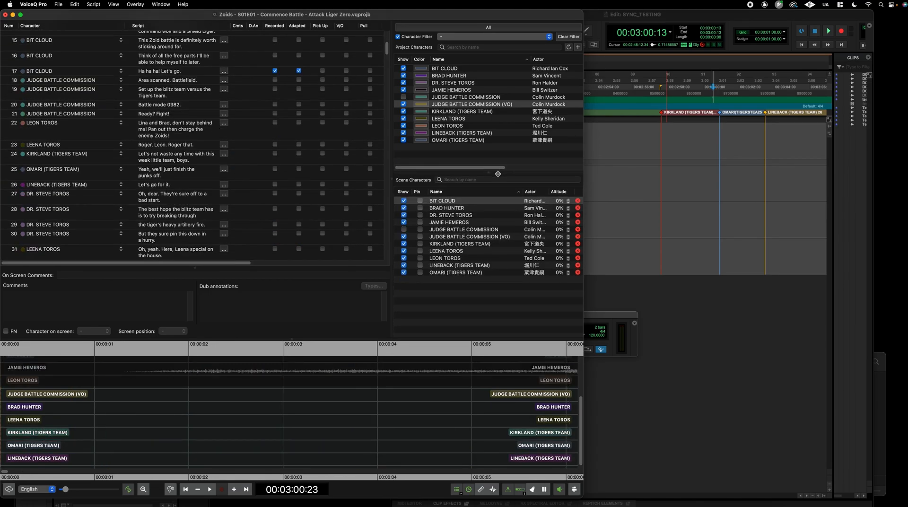
right_click(475, 287)
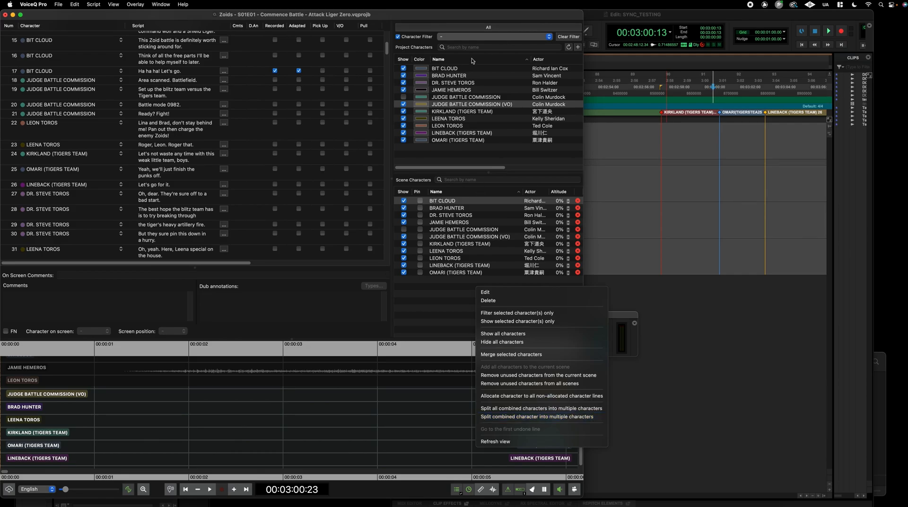
left_click(453, 75)
Filter the script to BRAD HUNTER's lines and select line 44
right_click(473, 76)
left_click(492, 79)
left_click(107, 53)
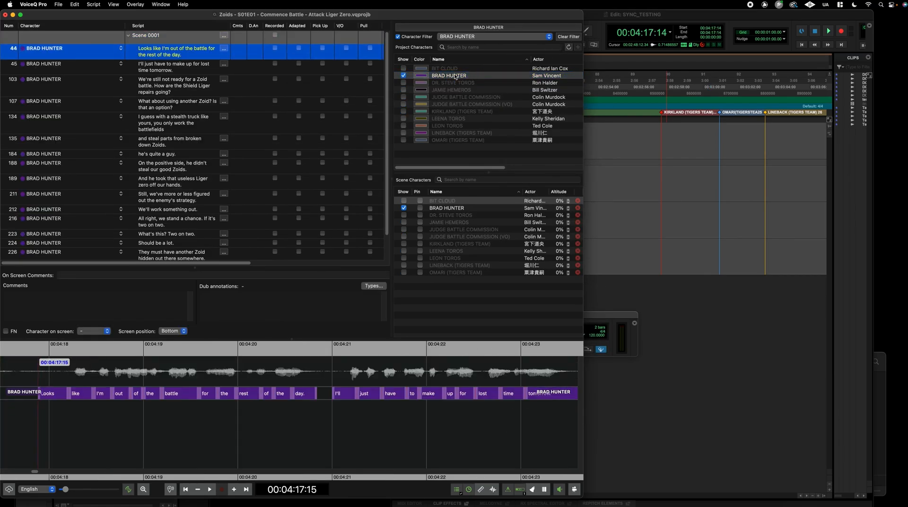
Add a 'BRAD HUNTER/BIT CLOUD' character and assign it to line 44
left_click(577, 47)
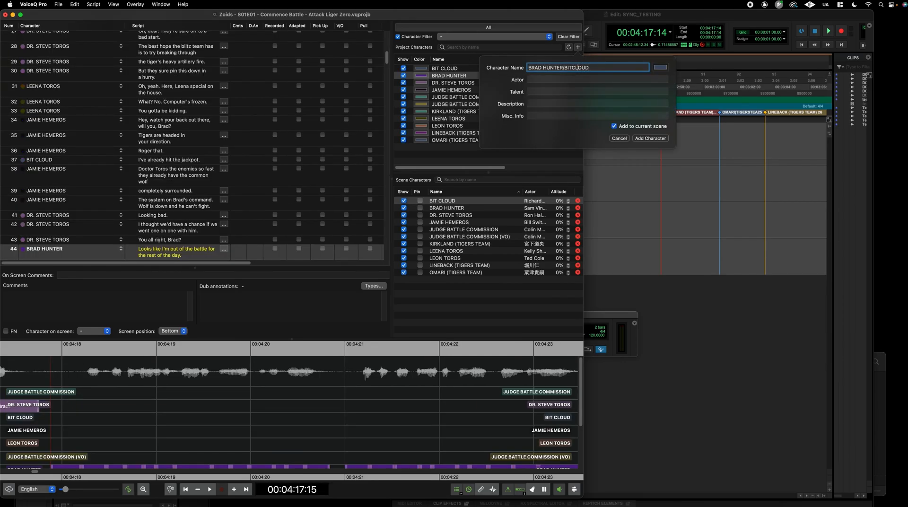
key("Return")
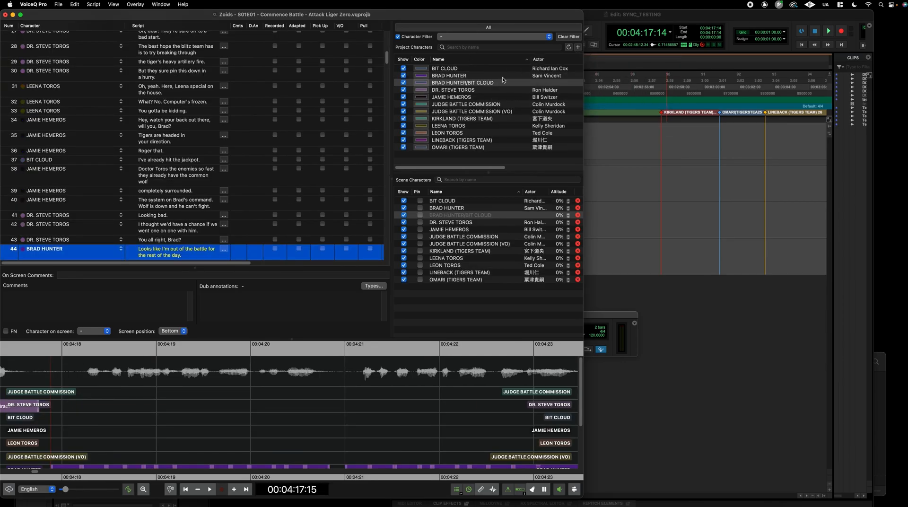
left_click_drag(491, 85, 208, 170)
left_click_drag(167, 251, 168, 251)
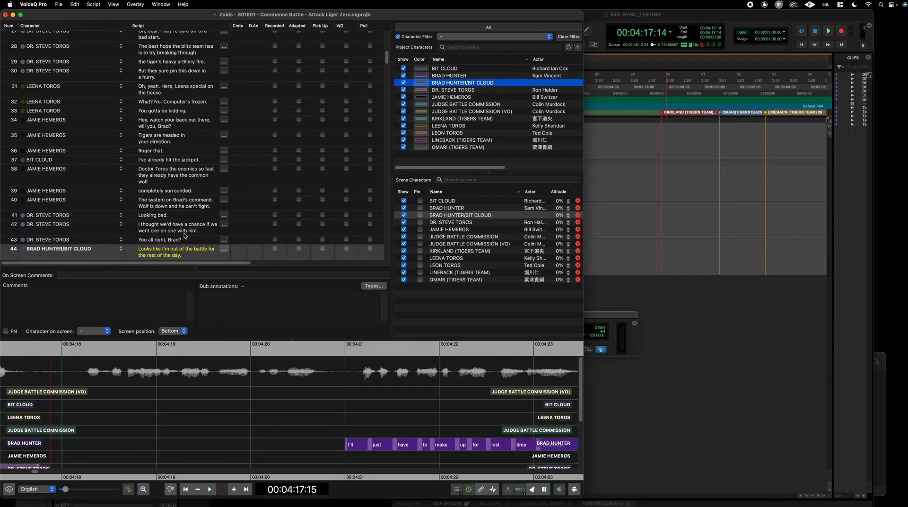
scroll(191, 229, "down", 3)
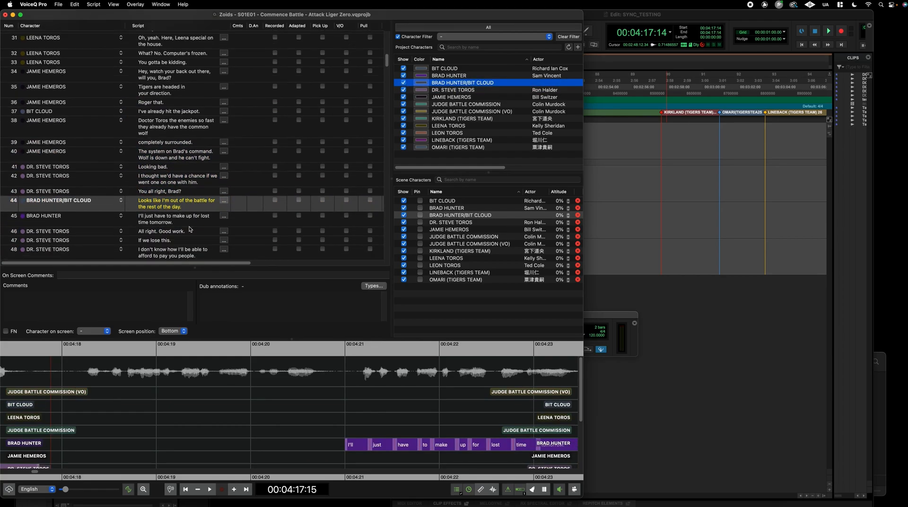
Split the combined BRAD HUNTER/BIT CLOUD character into separate BRAD HUNTER and BIT CLOUD characters
right_click(495, 83)
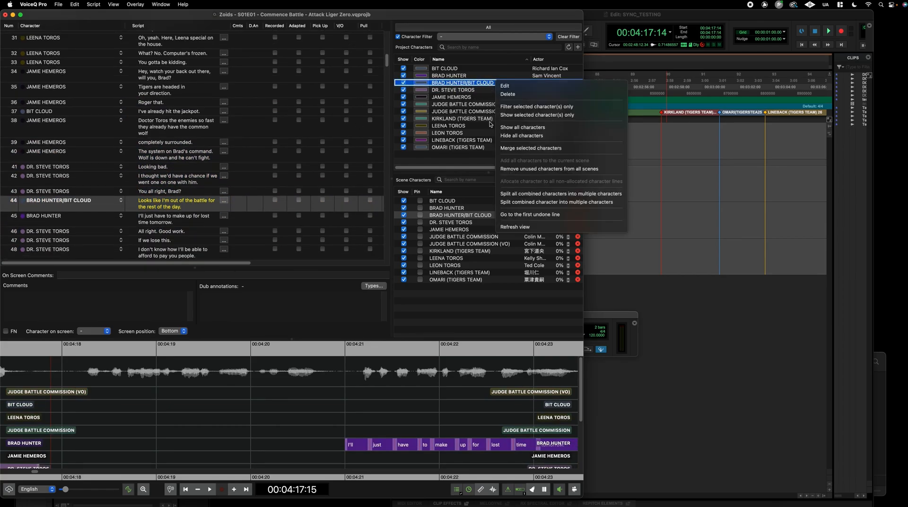
left_click(525, 202)
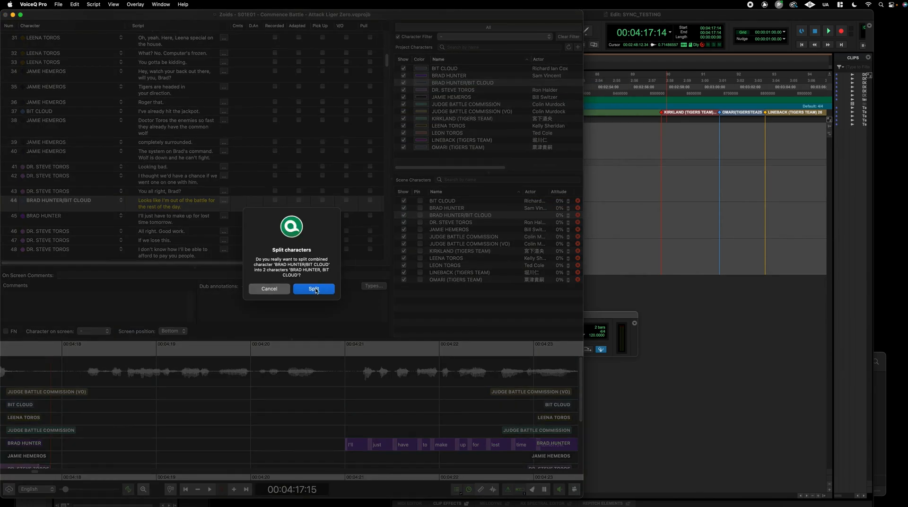
left_click_drag(274, 262, 328, 270)
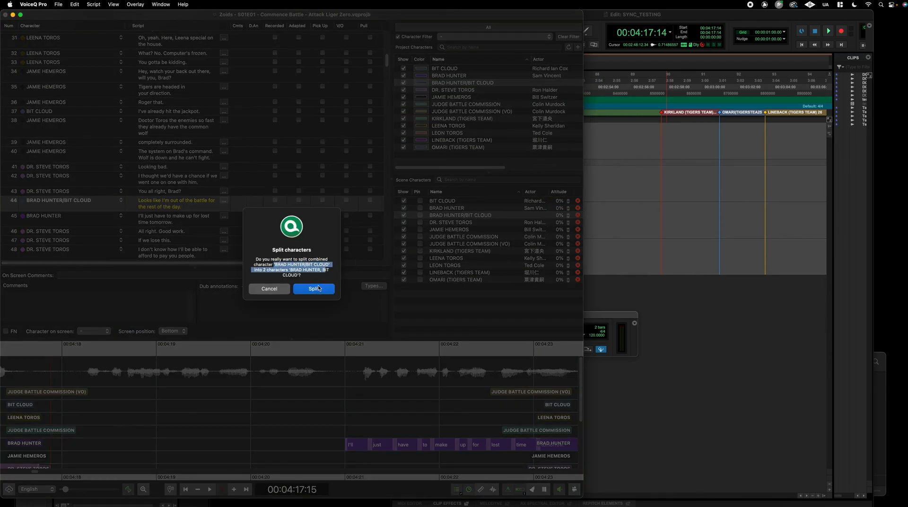
left_click(314, 289)
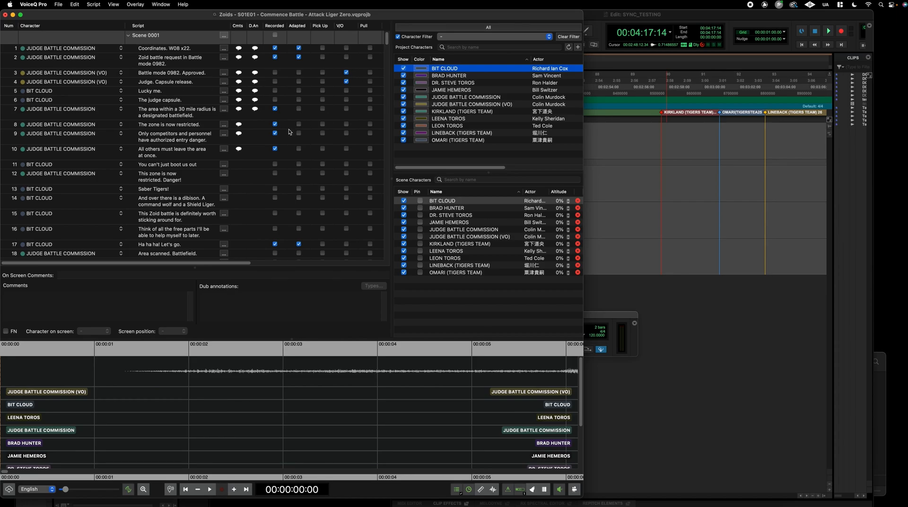
scroll(168, 194, "down", 2)
scroll(168, 194, "down", 10)
scroll(166, 200, "down", 10)
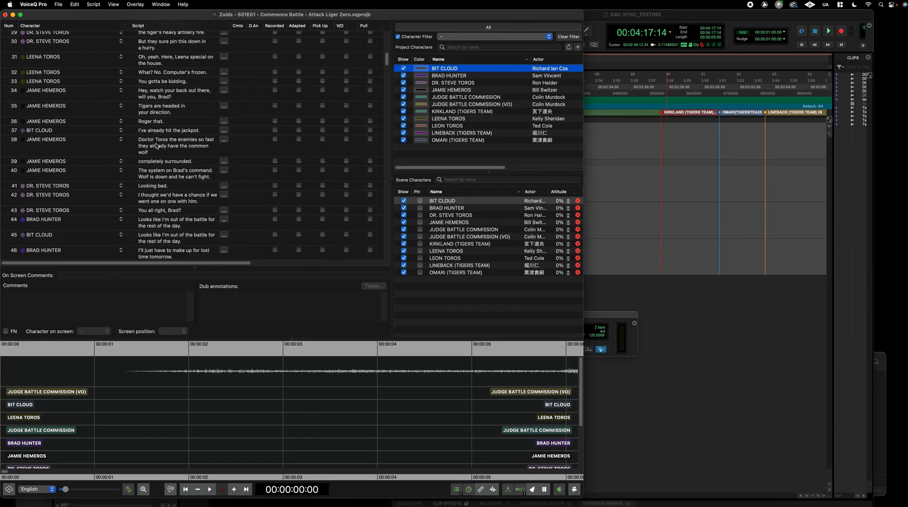
scroll(161, 129, "down", 10)
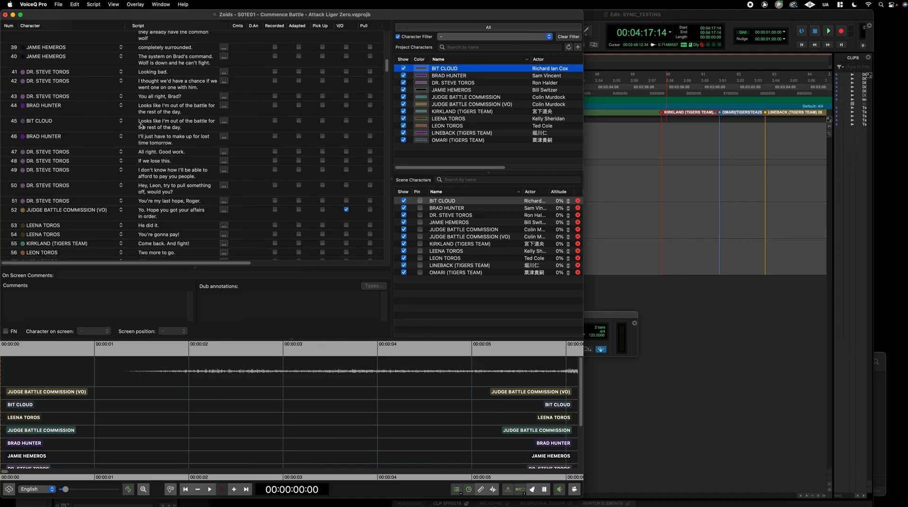
left_click(163, 126)
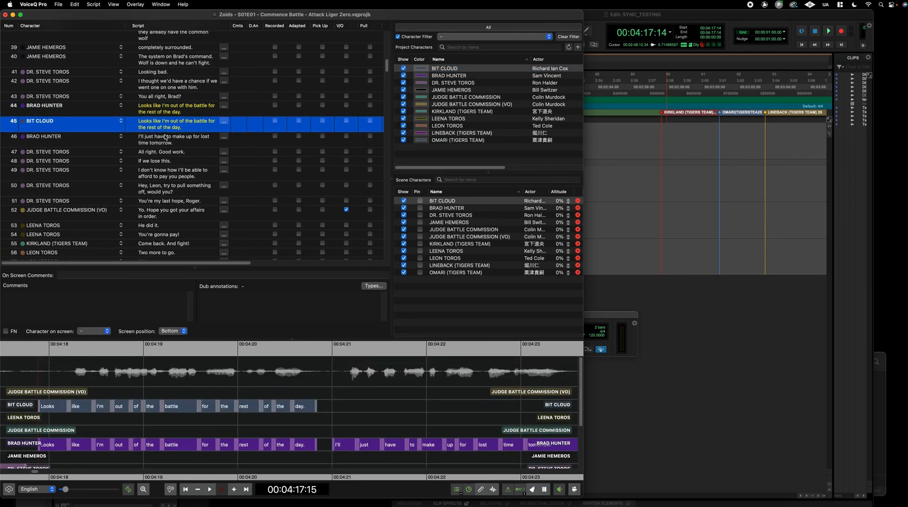
left_click(165, 138)
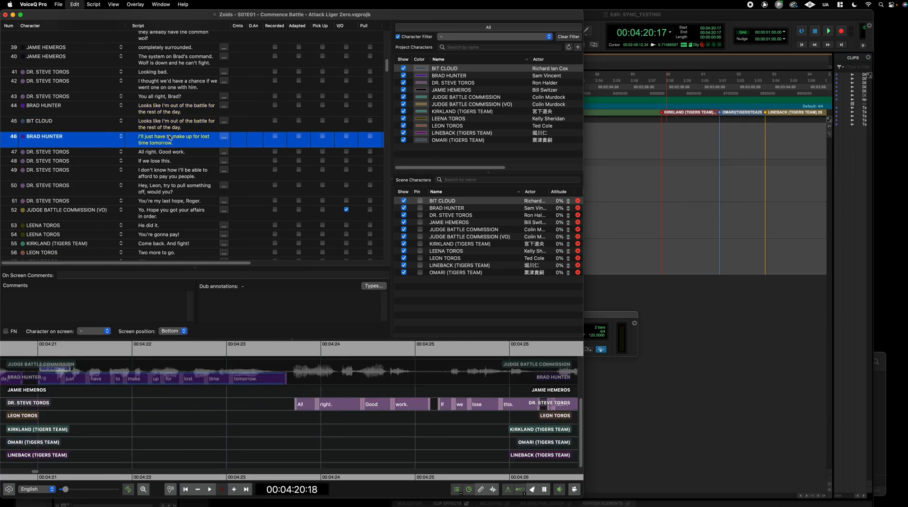